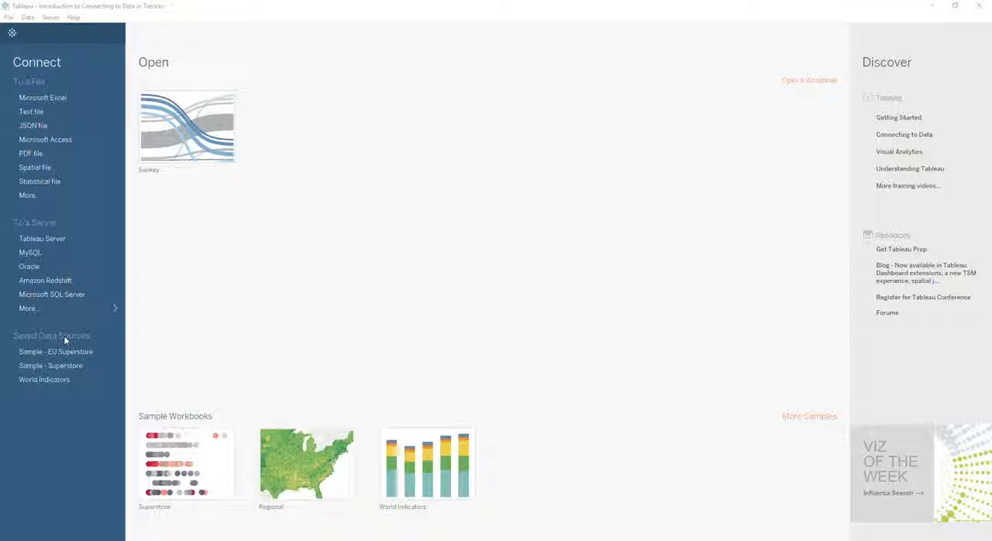
Step: Connect to the Microsoft Excel file Sample - Superstore.xls from the en_US-EU data sources folder
{"action": "left_click", "coordinate": [44, 99]}
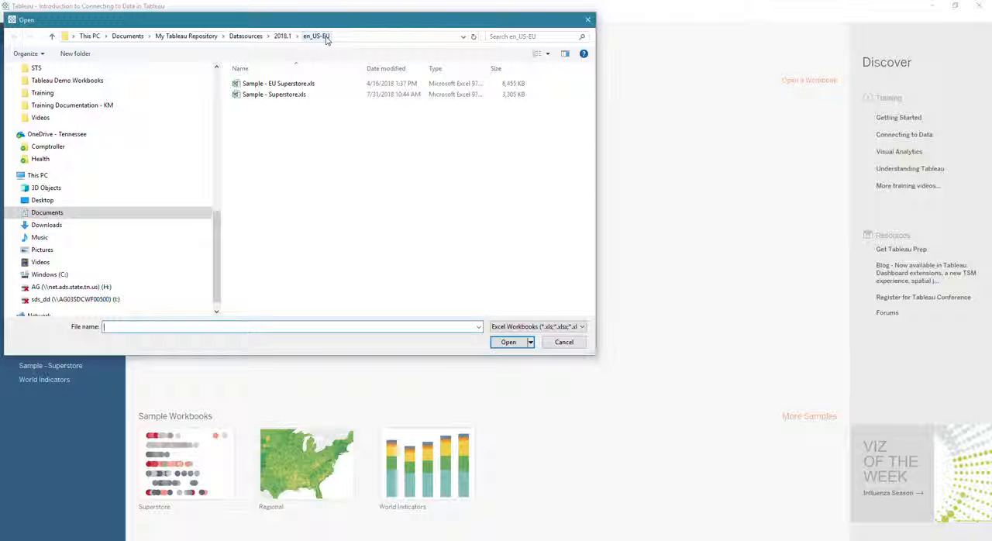
{"action": "left_click", "coordinate": [276, 97]}
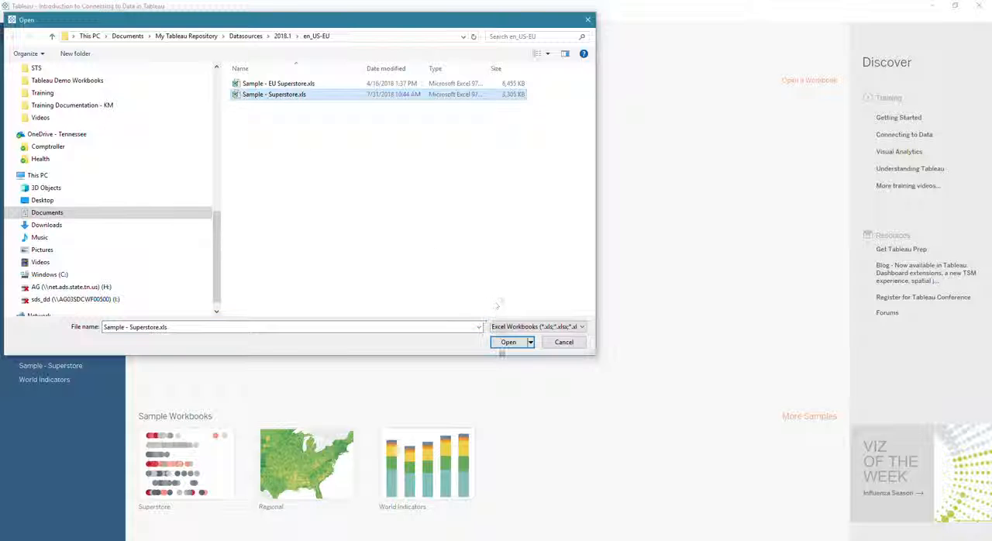
{"action": "left_click", "coordinate": [508, 346]}
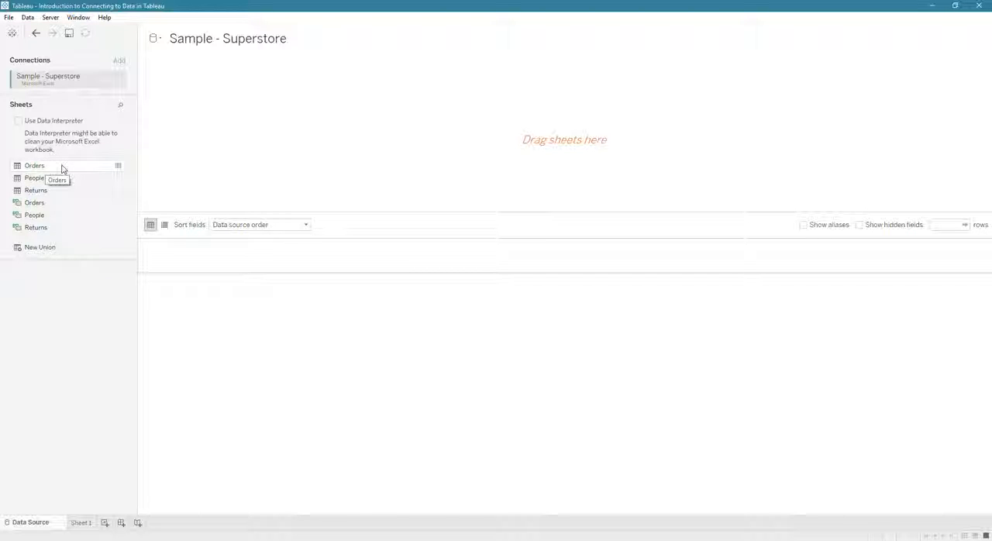
Step: Preview the Orders sheet's underlying data, sorting it by City and by Customer ID, and close the preview
{"action": "left_click", "coordinate": [119, 166]}
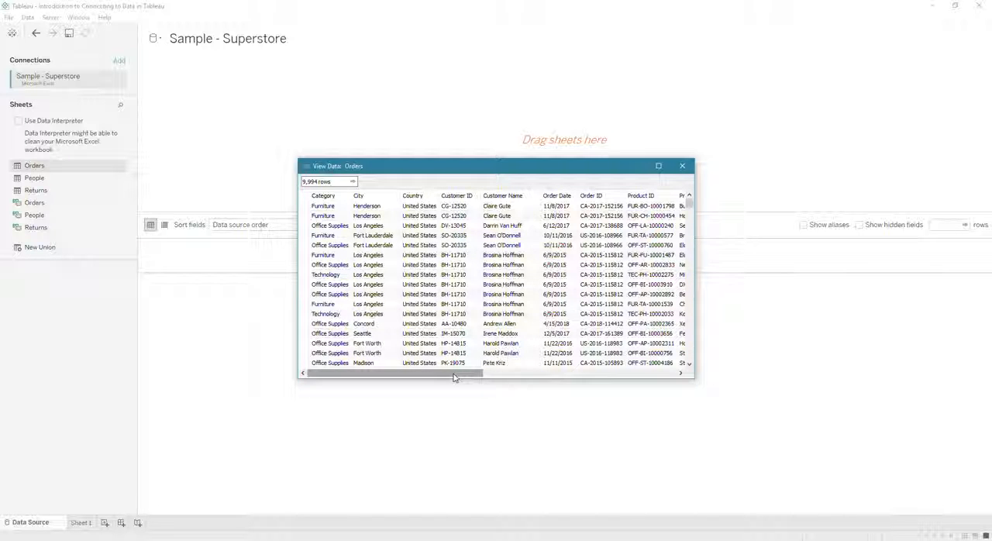
{"action": "left_click_drag", "start_coordinate": [455, 376], "coordinate": [427, 390]}
{"action": "left_click", "coordinate": [380, 197]}
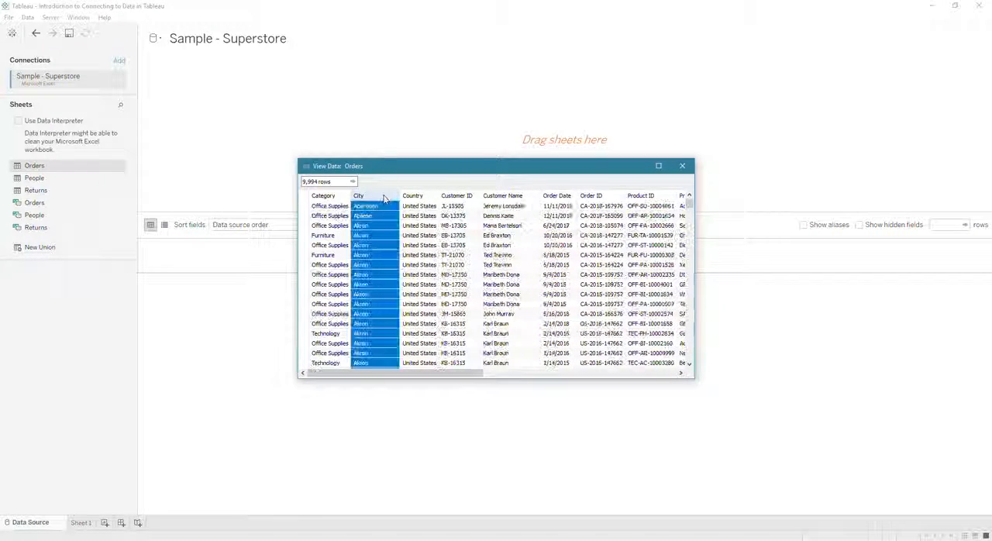
{"action": "left_click", "coordinate": [457, 195]}
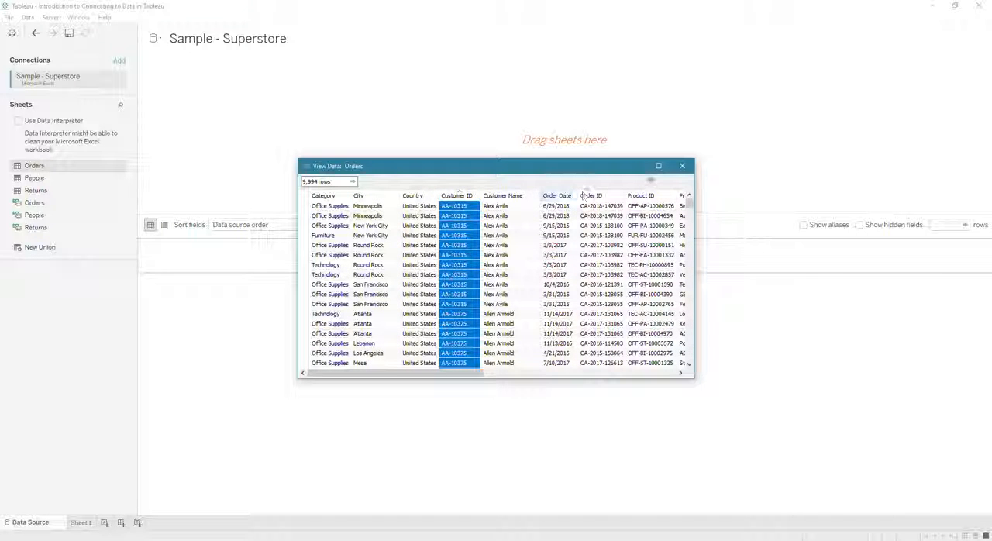
{"action": "left_click", "coordinate": [682, 165]}
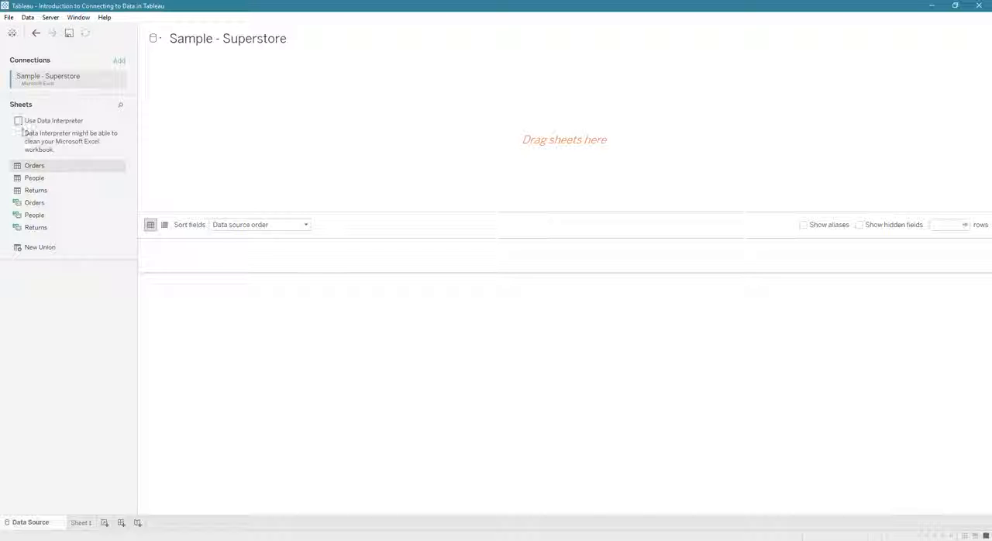
Step: Add the Orders sheet to the data source canvas
{"action": "double_click", "coordinate": [35, 166]}
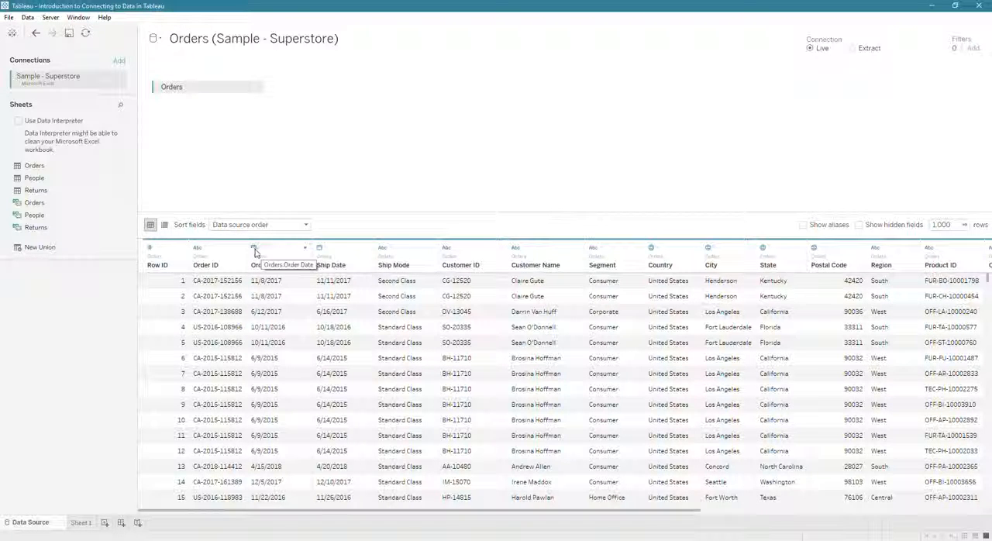
{"action": "left_click_drag", "start_coordinate": [256, 252], "coordinate": [387, 262]}
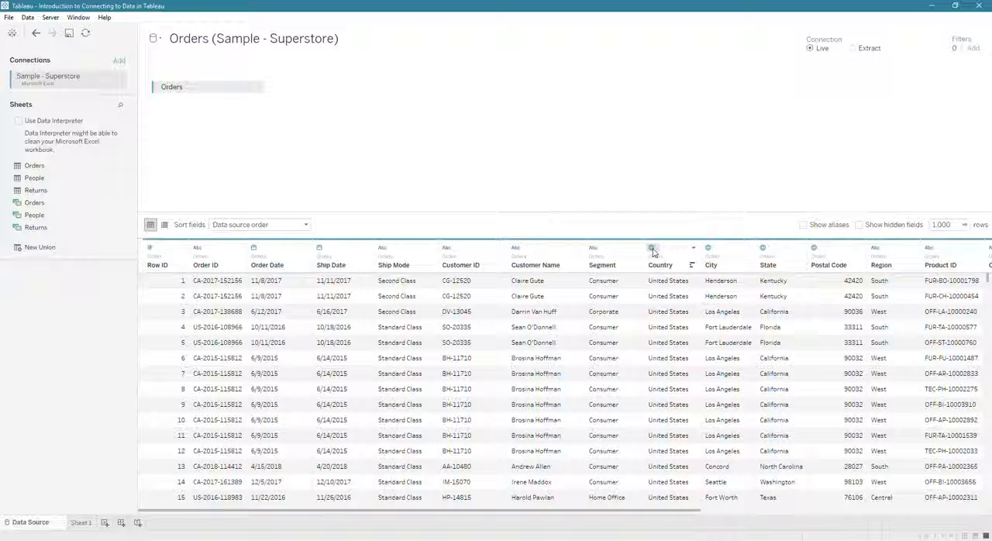
Step: Examine the Country column's data type and geographic role options, and look through the remaining Orders columns
{"action": "left_click", "coordinate": [652, 249]}
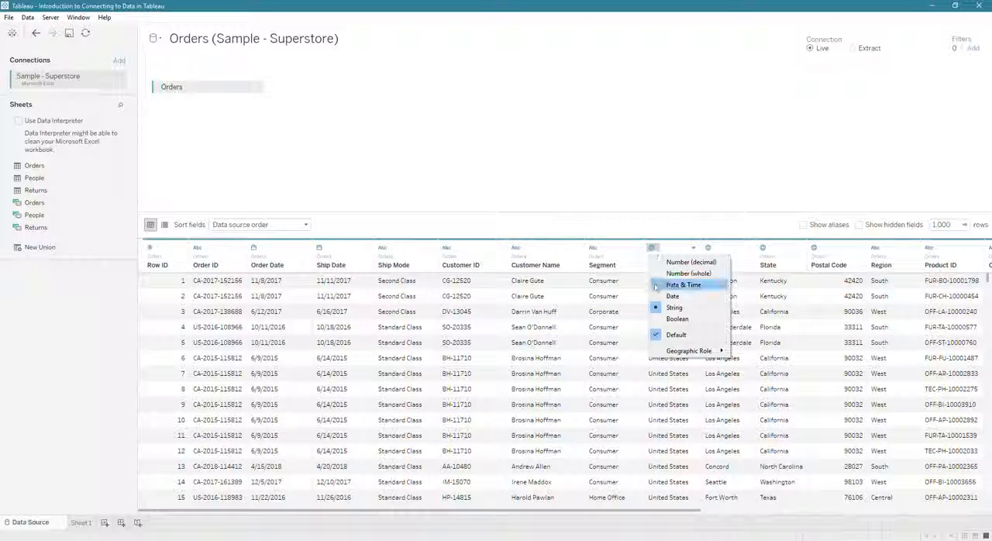
{"action": "mouse_move", "coordinate": [694, 351]}
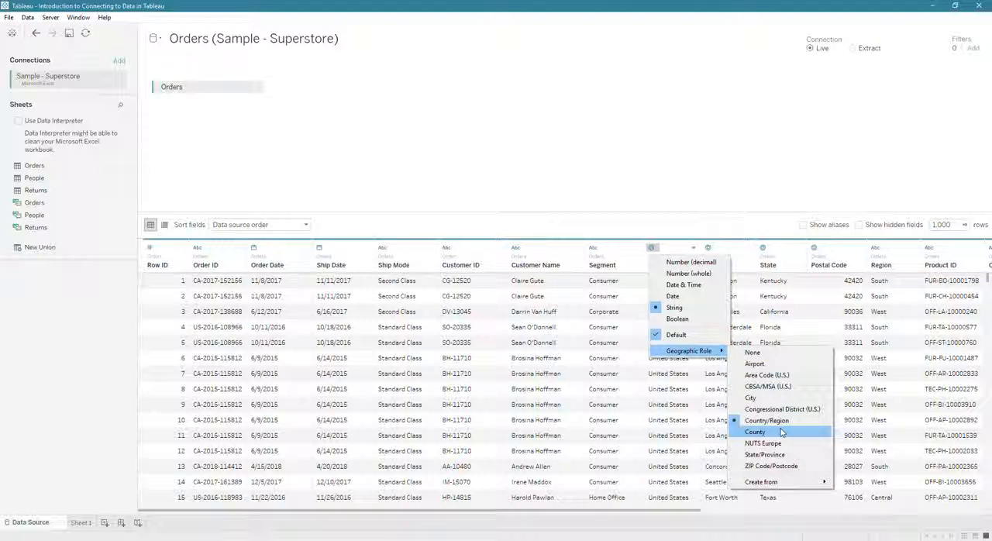
{"action": "left_click", "coordinate": [735, 172]}
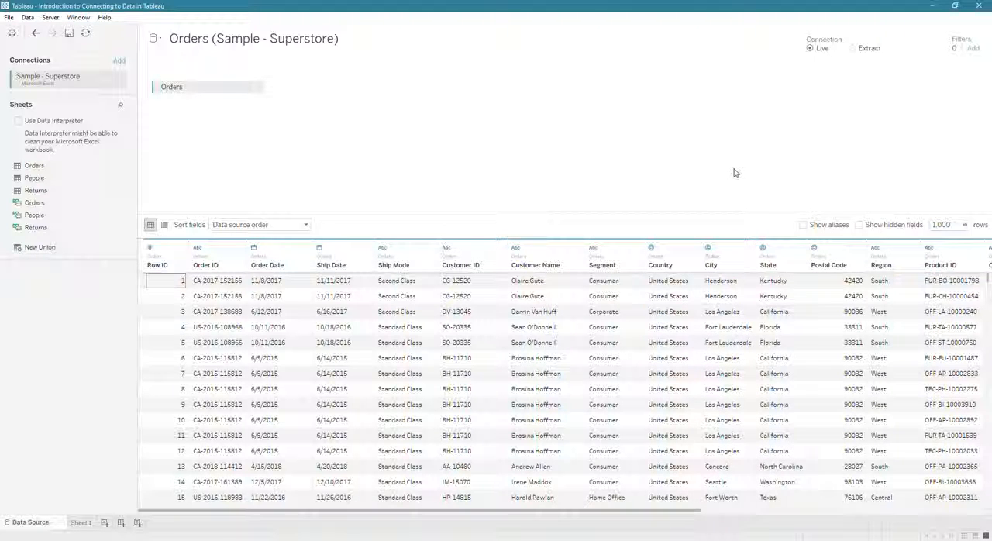
{"action": "left_click_drag", "start_coordinate": [684, 512], "coordinate": [963, 516]}
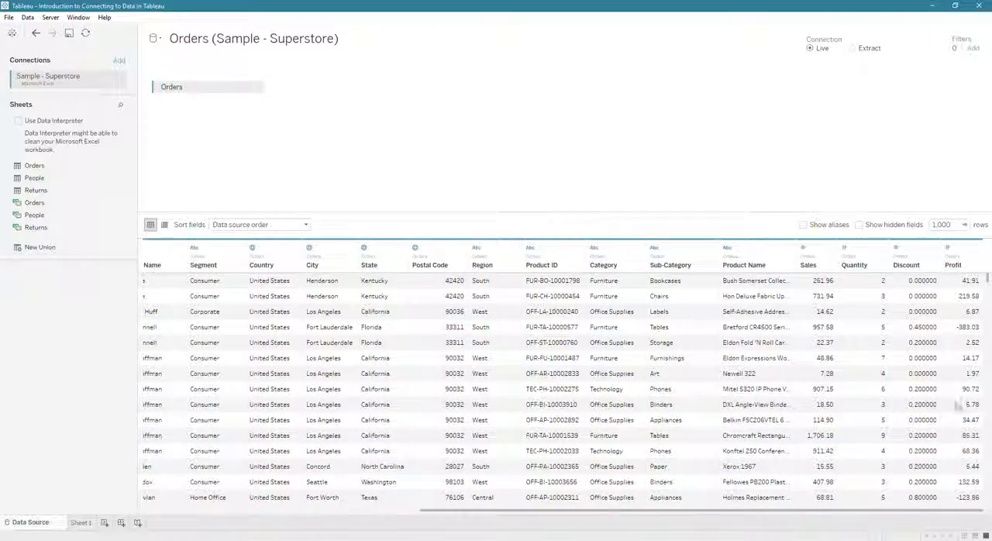
{"action": "mouse_move", "coordinate": [728, 250]}
{"action": "left_mouse_down"}
{"action": "mouse_move", "coordinate": [709, 249]}
{"action": "mouse_move", "coordinate": [726, 251]}
{"action": "left_mouse_up"}
Step: Browse the file and server connectors available for adding another connection, and close the list without choosing one
{"action": "left_click", "coordinate": [120, 62]}
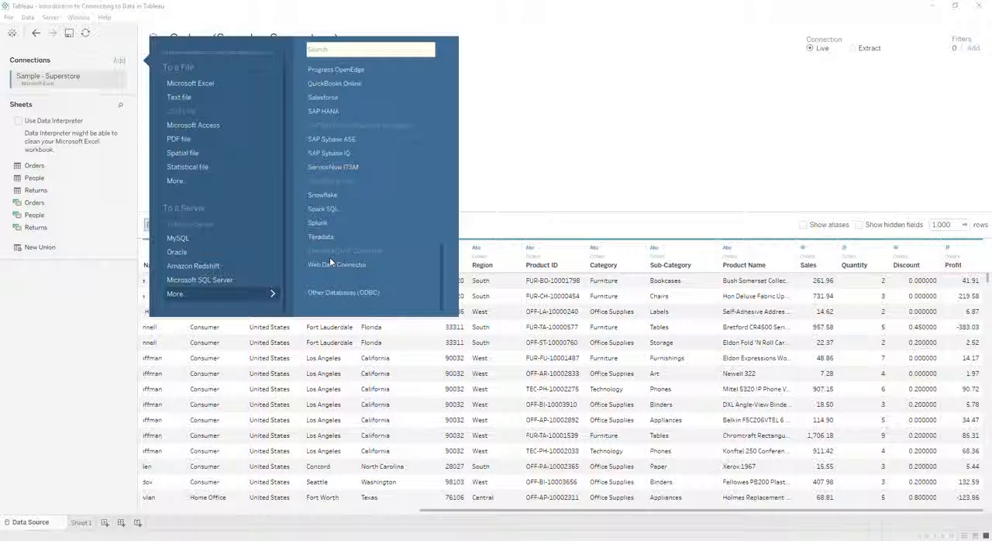
{"action": "scroll", "coordinate": [331, 263], "scroll_direction": "up", "scroll_amount": 3}
{"action": "scroll", "coordinate": [332, 225], "scroll_direction": "up", "scroll_amount": 1}
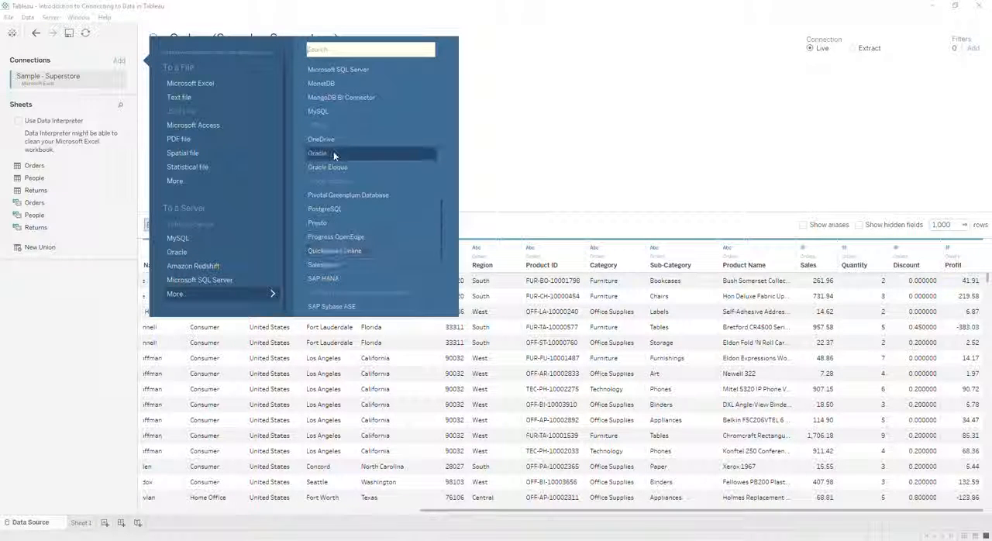
{"action": "scroll", "coordinate": [333, 151], "scroll_direction": "up", "scroll_amount": 6}
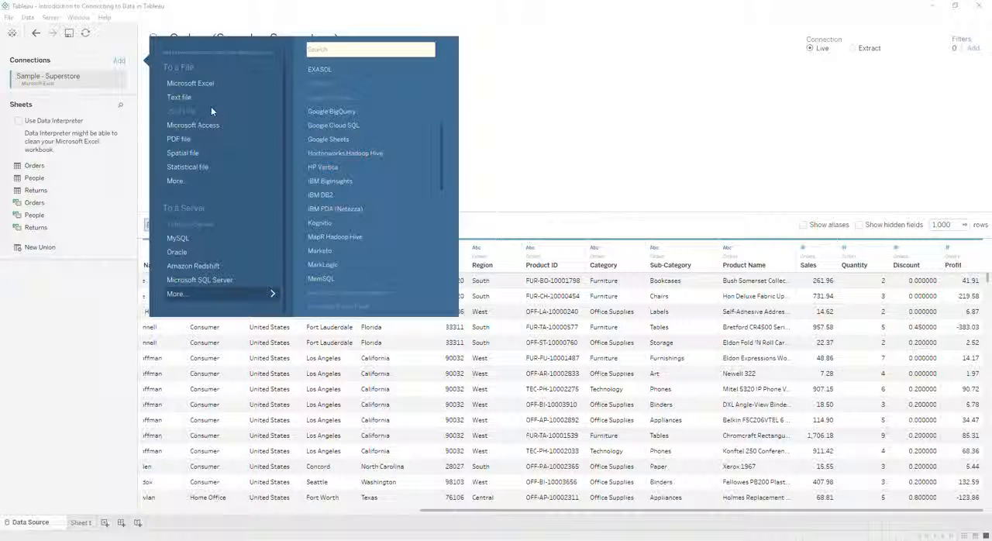
{"action": "left_click", "coordinate": [578, 117]}
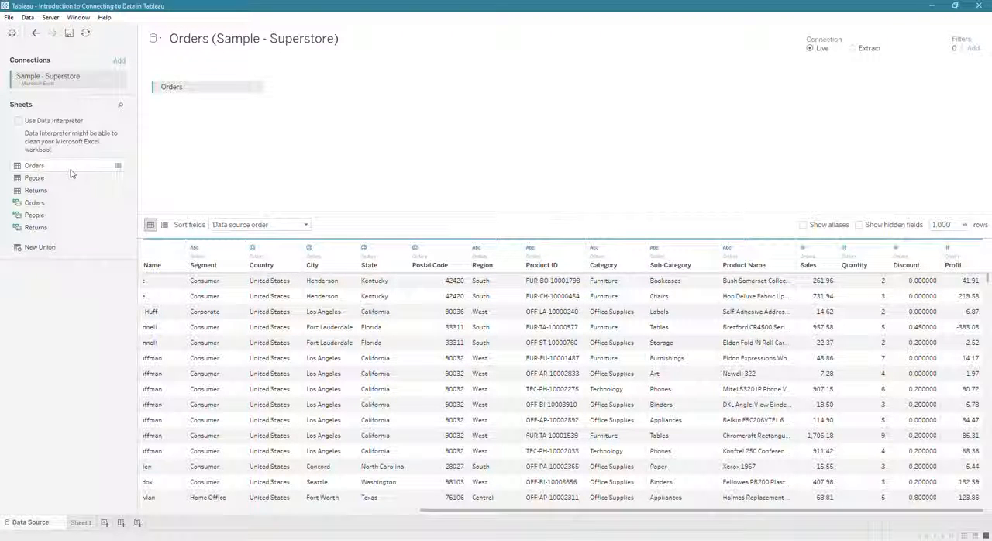
Step: Add the People sheet to the canvas as a join with Orders
{"action": "left_click_drag", "start_coordinate": [44, 186], "coordinate": [281, 155]}
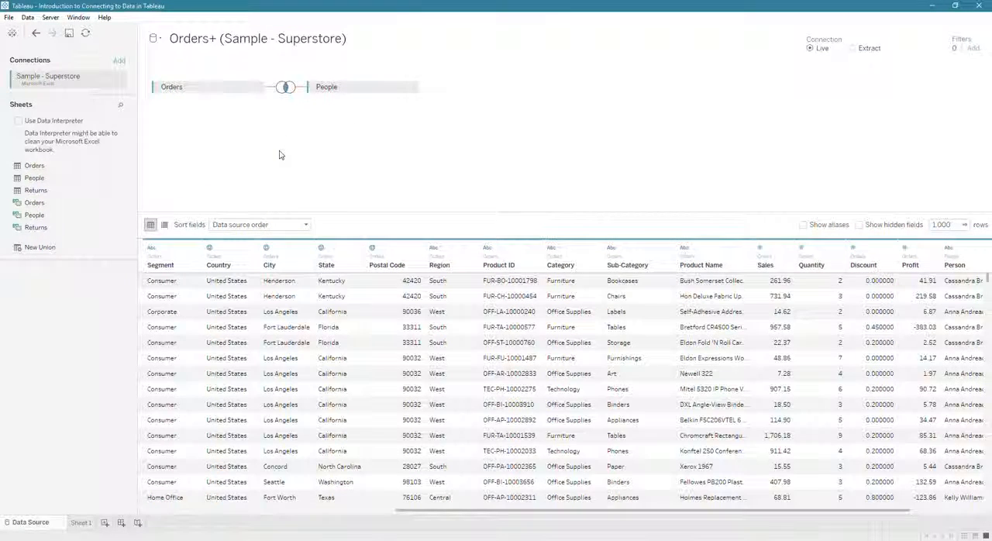
{"action": "left_click_drag", "start_coordinate": [884, 514], "coordinate": [949, 516]}
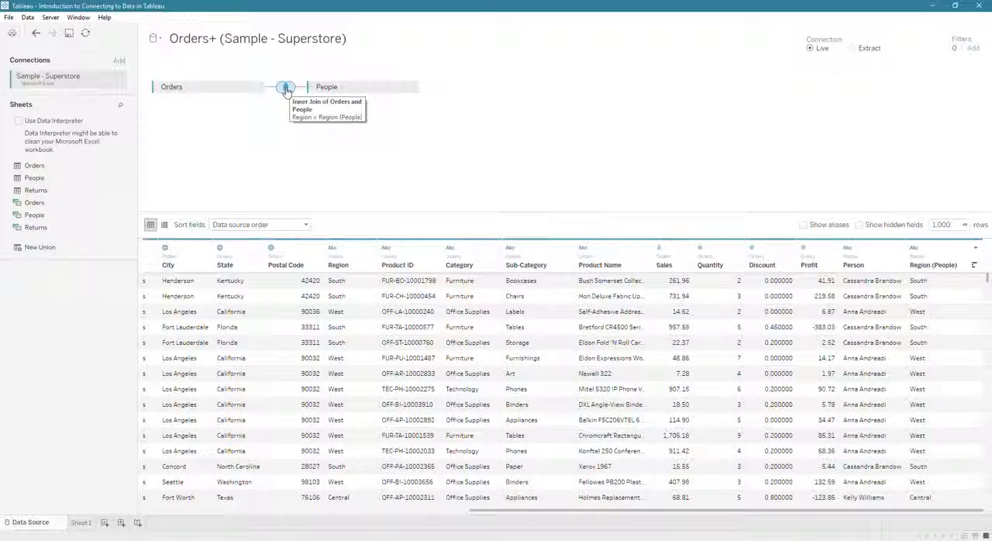
Step: Review the Orders–People join's type and the fields available on both sides of its join clause
{"action": "left_click", "coordinate": [286, 89]}
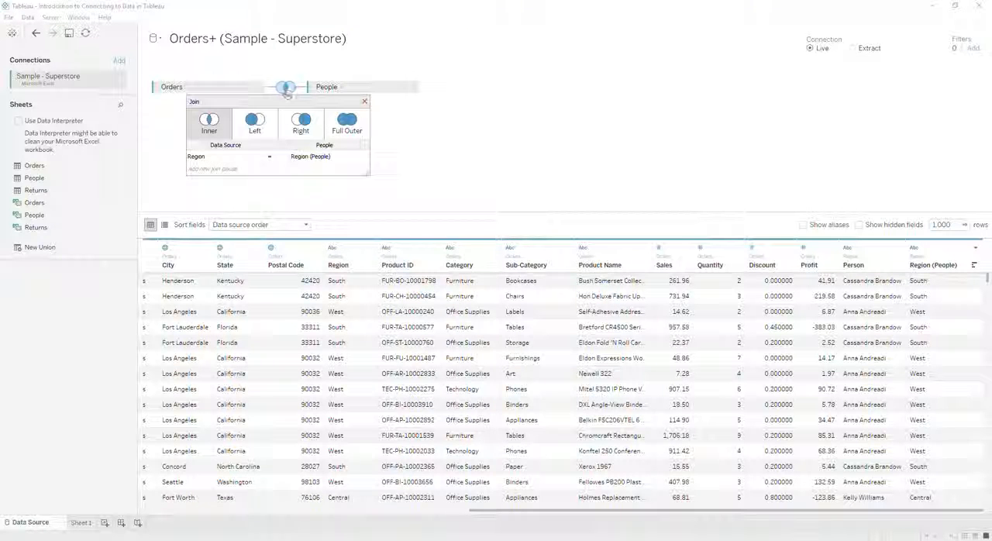
{"action": "left_click", "coordinate": [230, 158]}
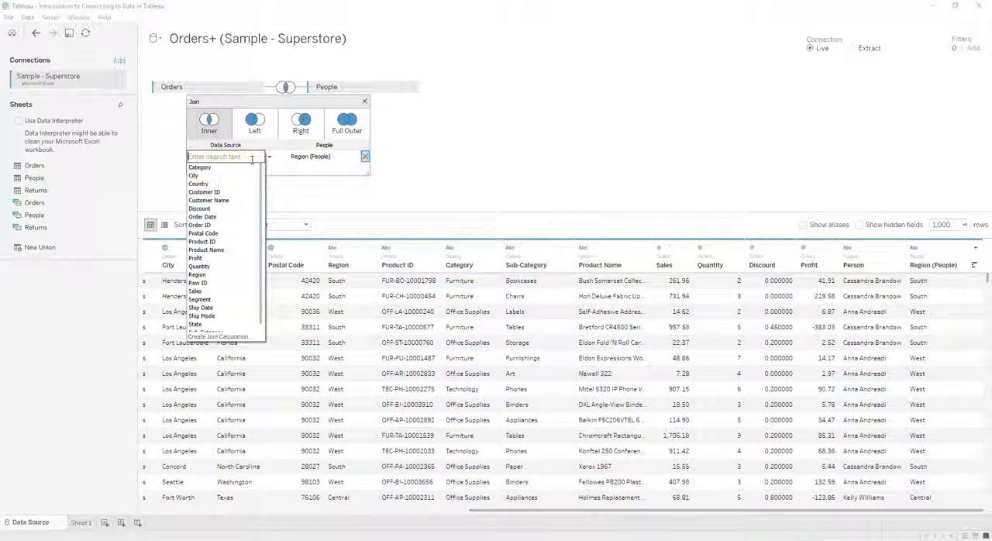
{"action": "left_click", "coordinate": [319, 158]}
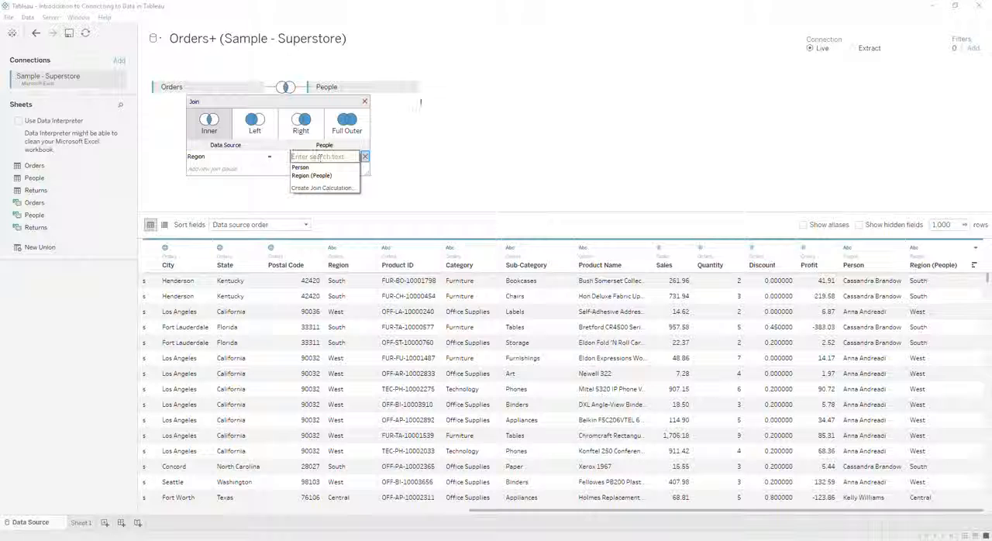
{"action": "left_click", "coordinate": [427, 120]}
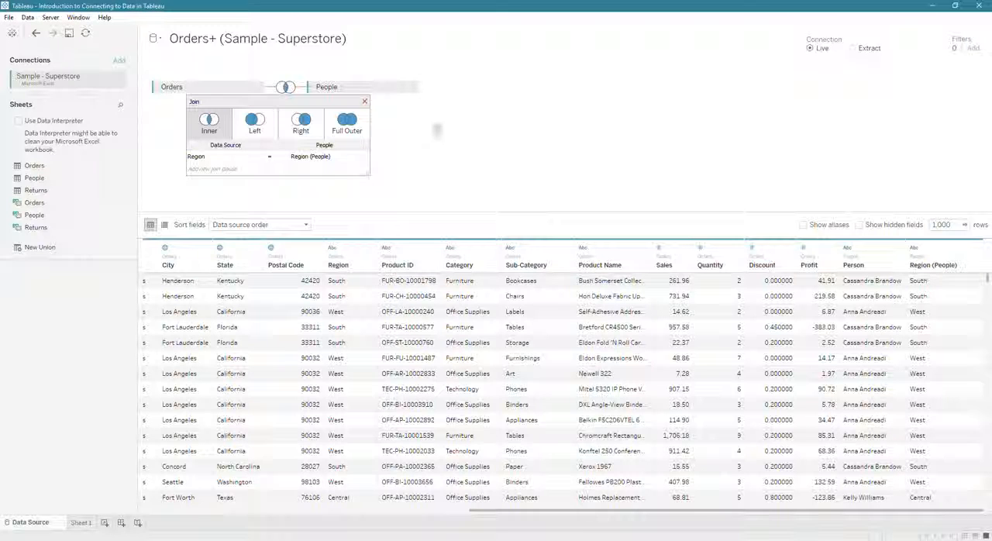
{"action": "left_click", "coordinate": [364, 102]}
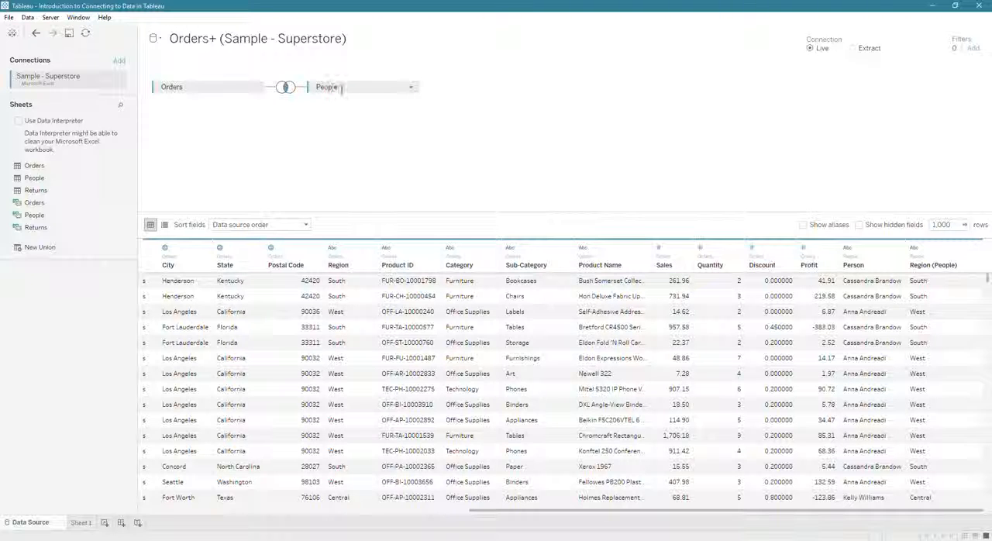
Step: Rename the joined People table on the canvas to Salesperson
{"action": "double_click", "coordinate": [336, 89]}
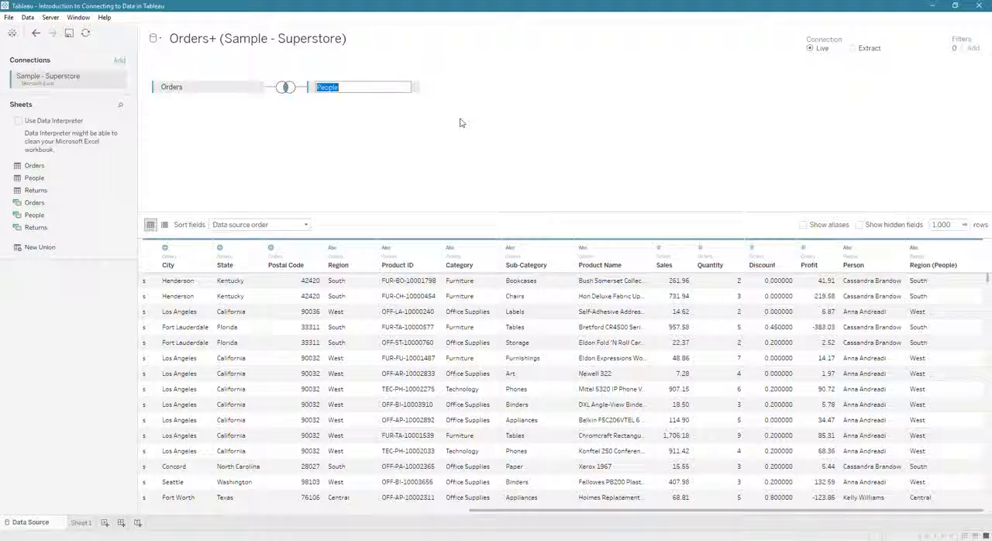
{"action": "type", "text": "Salesperson"}
{"action": "key", "text": "Return"}
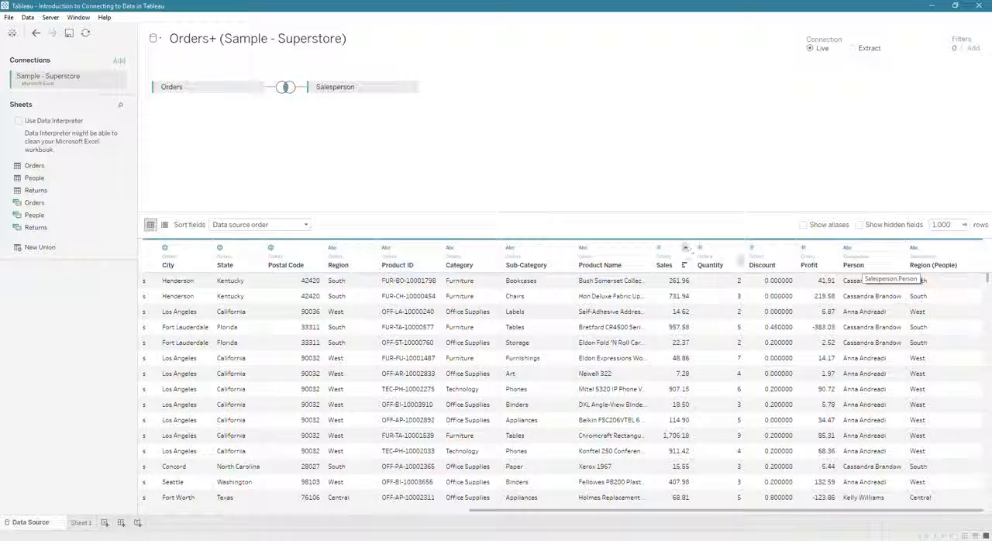
Step: Rename the Person column in the data grid to Salesperson
{"action": "right_click", "coordinate": [857, 268]}
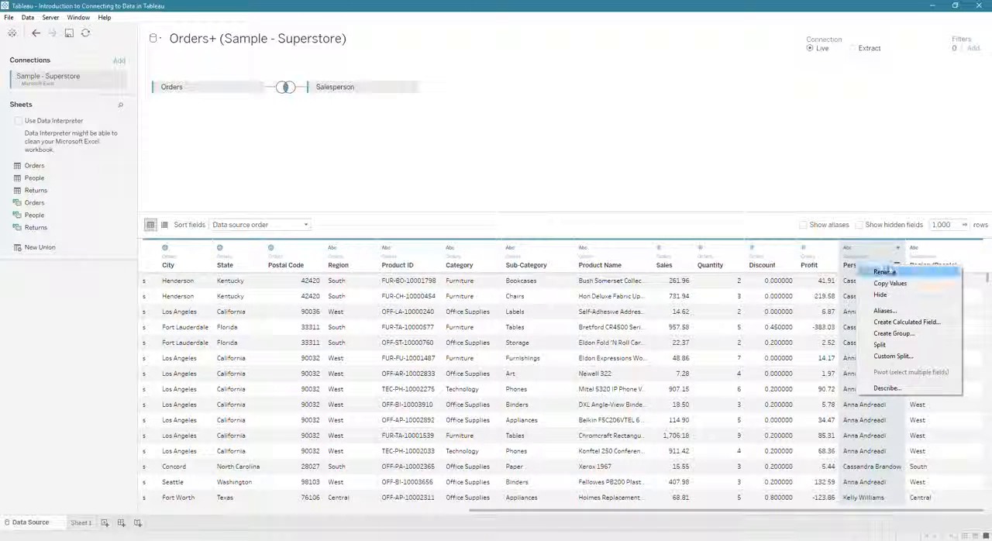
{"action": "left_click", "coordinate": [885, 273]}
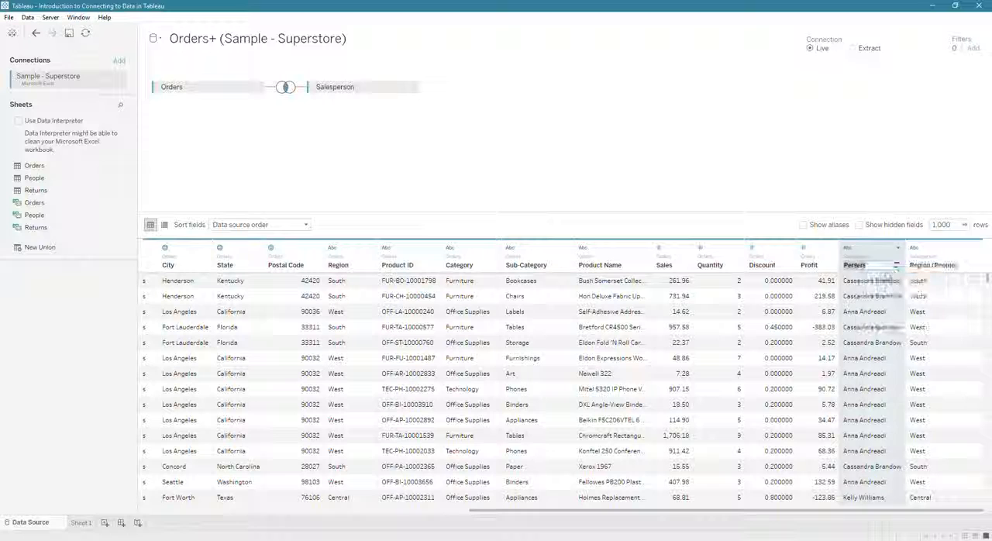
{"action": "type", "text": "Salesperson"}
{"action": "key", "text": "Return"}
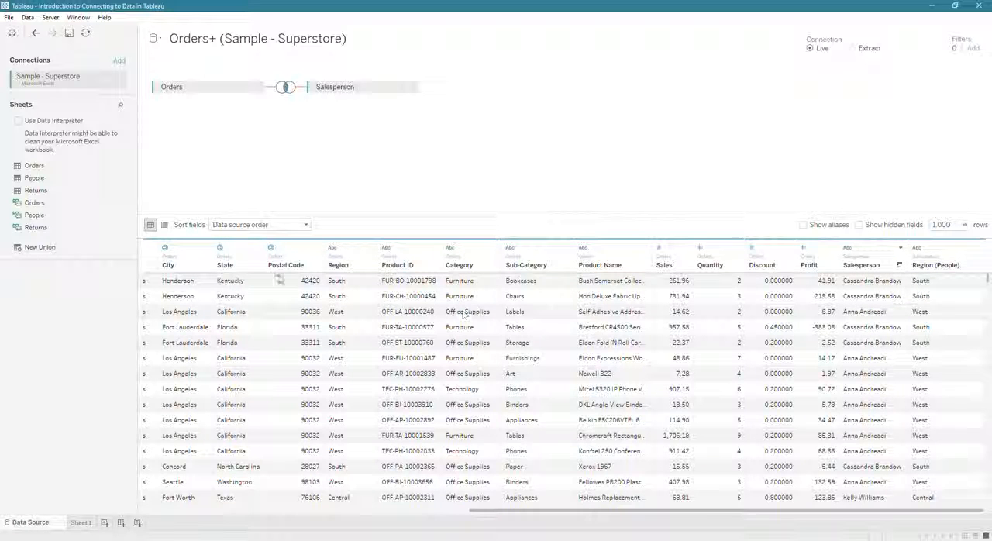
Step: Try adding the Returns sheet as a join with Orders, and undo that addition
{"action": "double_click", "coordinate": [29, 192]}
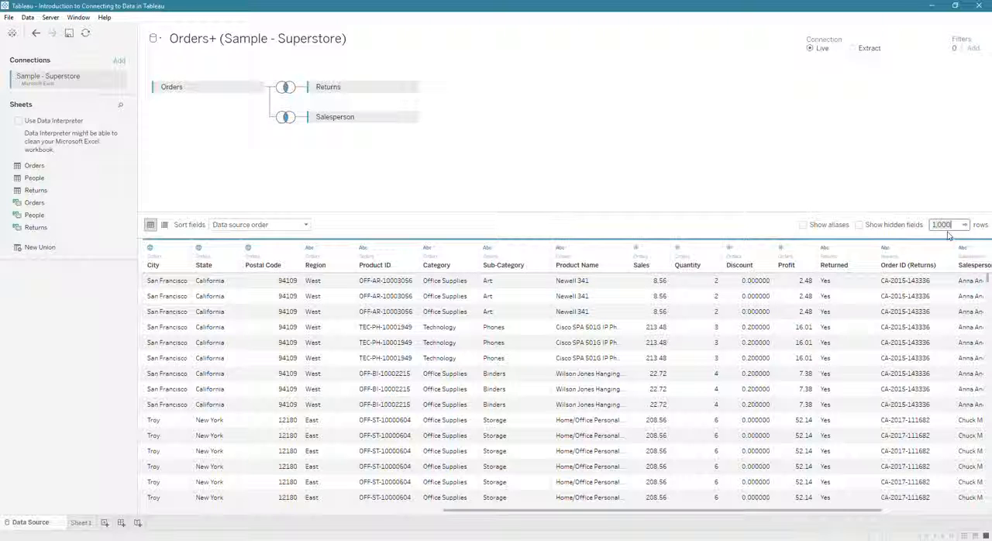
{"action": "left_click", "coordinate": [35, 33]}
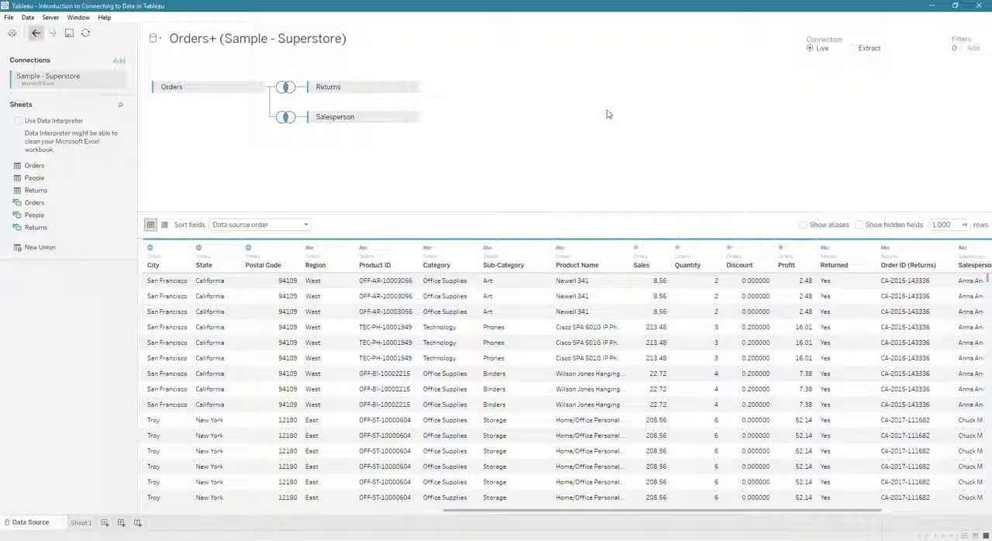
Step: Set the number of rows displayed in the data grid to 10,000
{"action": "double_click", "coordinate": [951, 225]}
{"action": "type", "text": "10,000"}
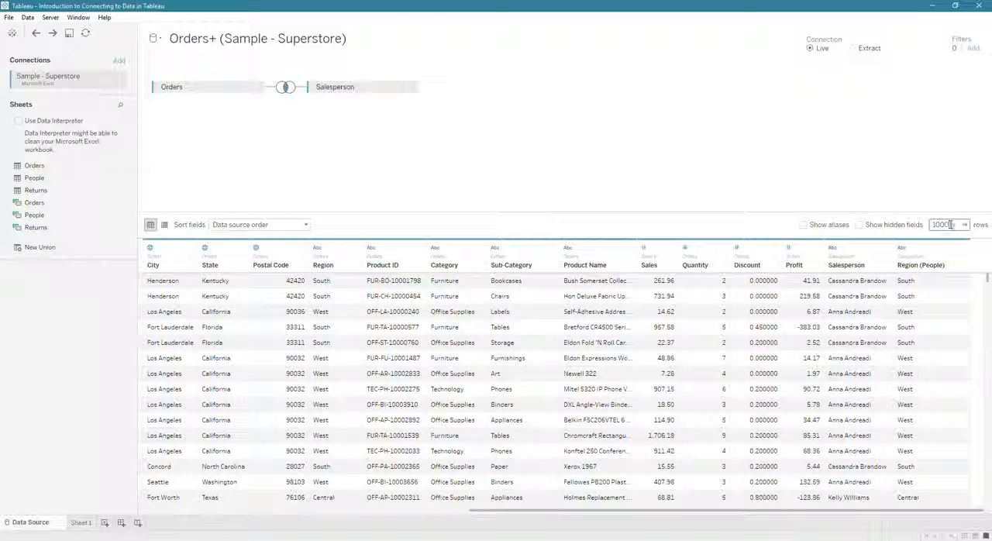
{"action": "key", "text": "Return"}
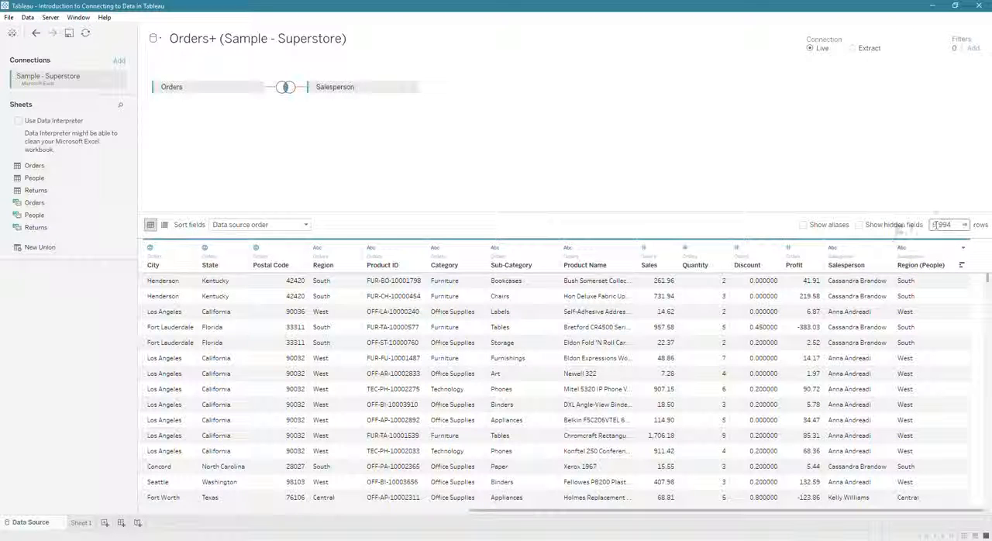
Step: Join the Returns sheet to Orders on the canvas alongside the Salesperson table
{"action": "double_click", "coordinate": [88, 192]}
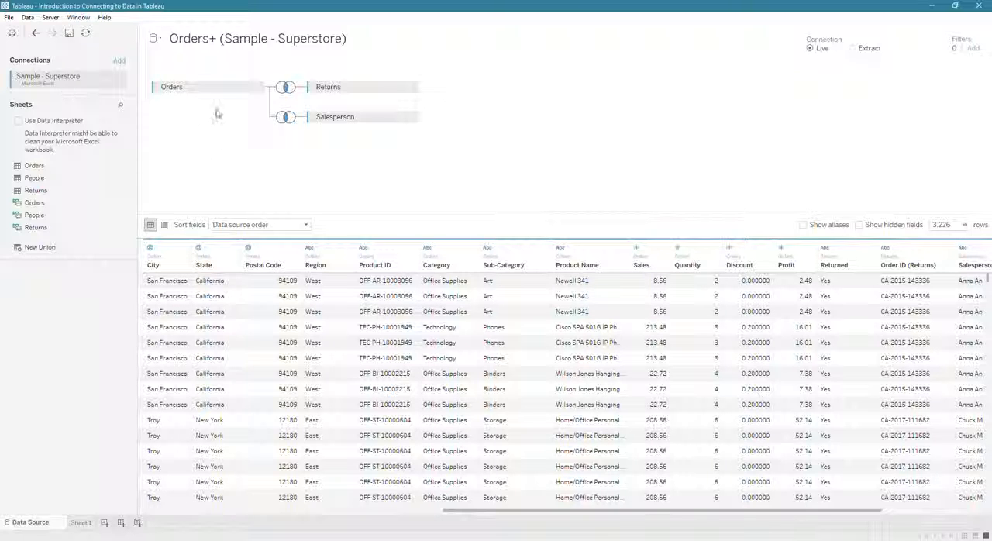
{"action": "mouse_move", "coordinate": [291, 89]}
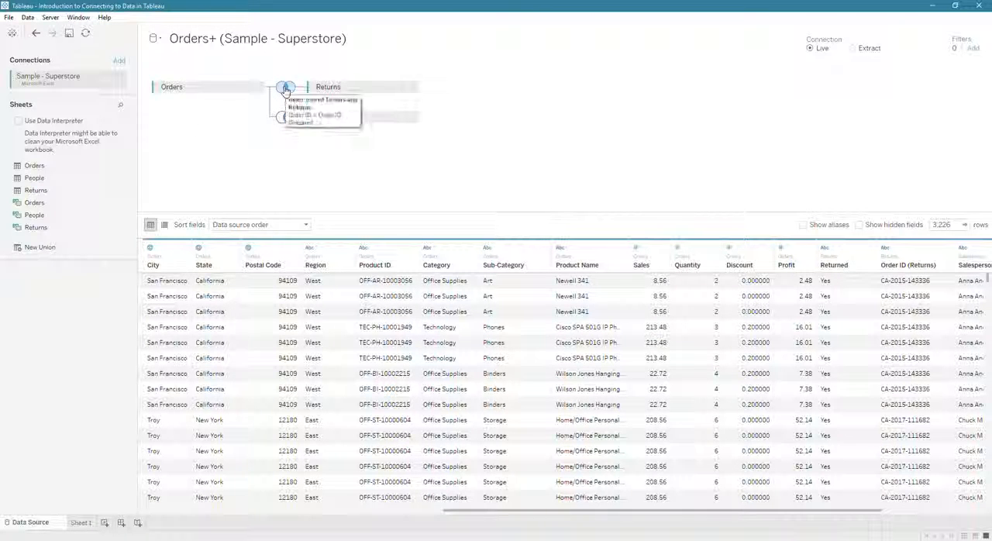
Step: Change the Orders–Returns join to a left join, keeping Order ID matched to Order ID (Returns)
{"action": "left_click", "coordinate": [285, 90]}
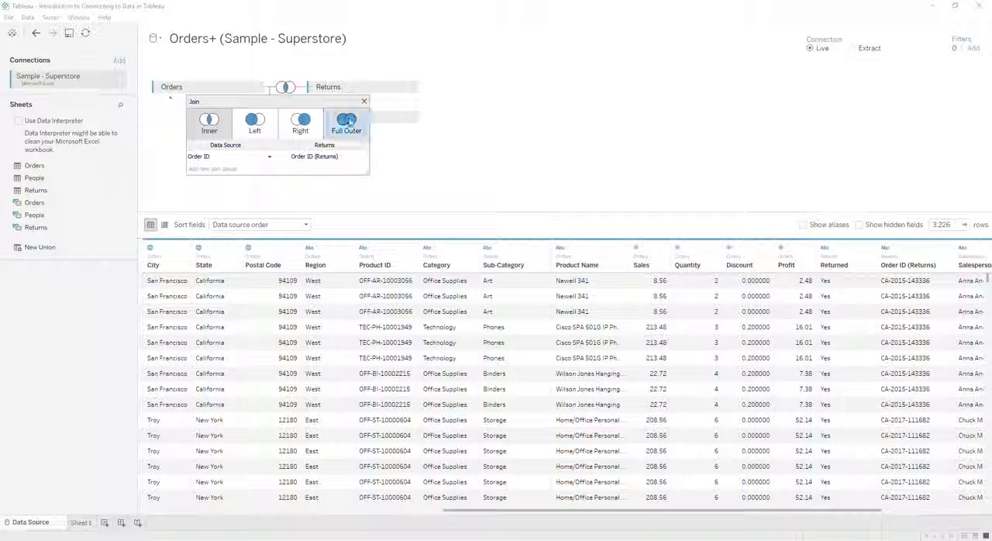
{"action": "left_click", "coordinate": [254, 125]}
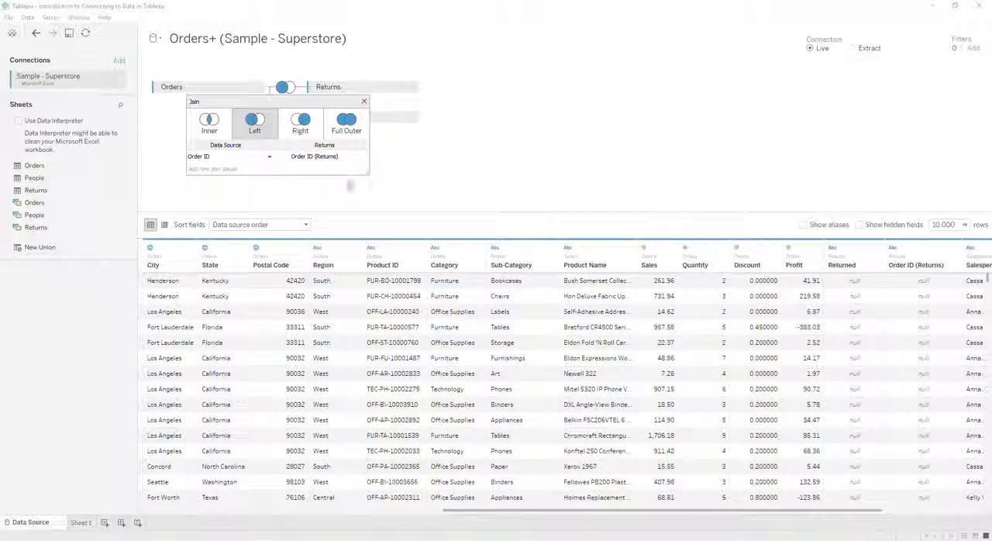
{"action": "left_click", "coordinate": [252, 165]}
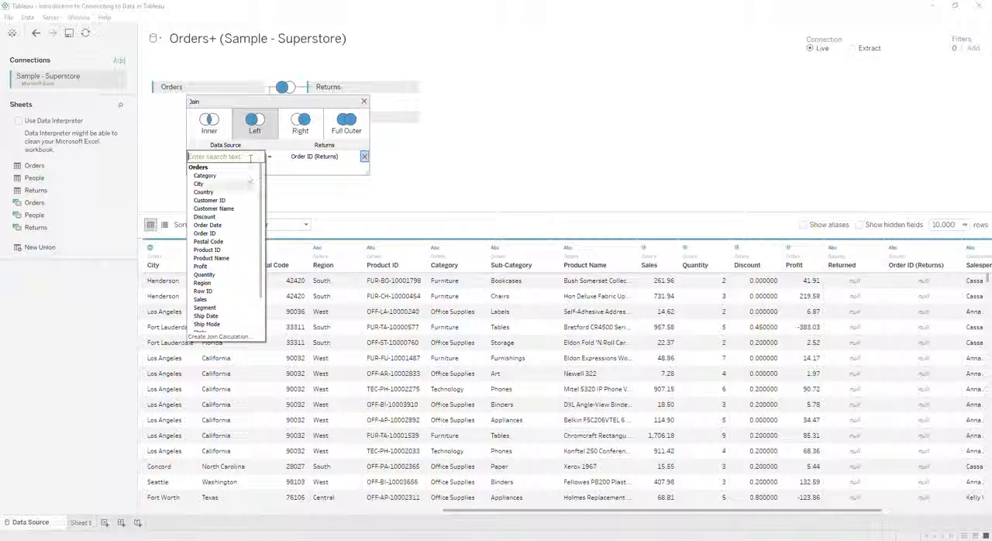
{"action": "left_click", "coordinate": [205, 233]}
{"action": "left_click", "coordinate": [320, 157]}
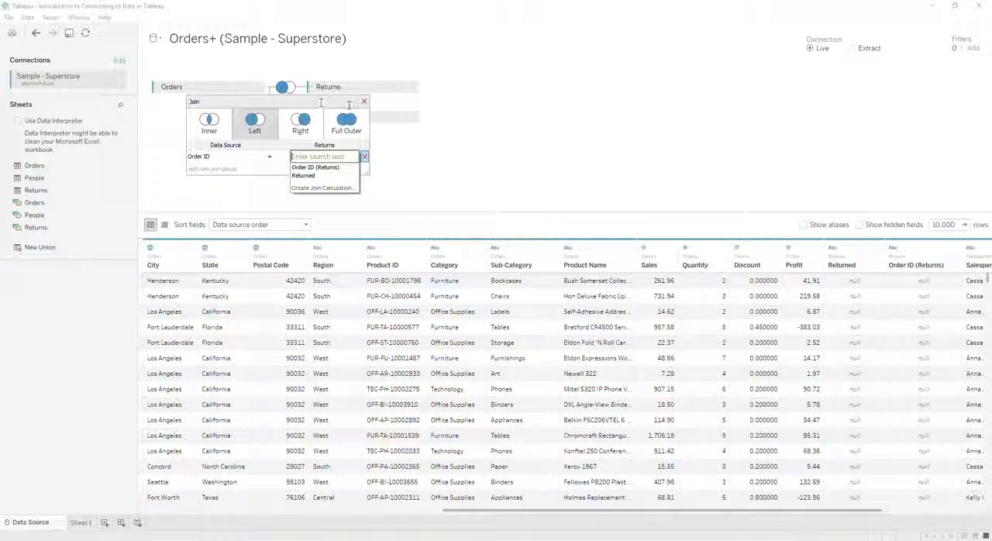
{"action": "left_click", "coordinate": [364, 101]}
{"action": "left_click", "coordinate": [364, 102]}
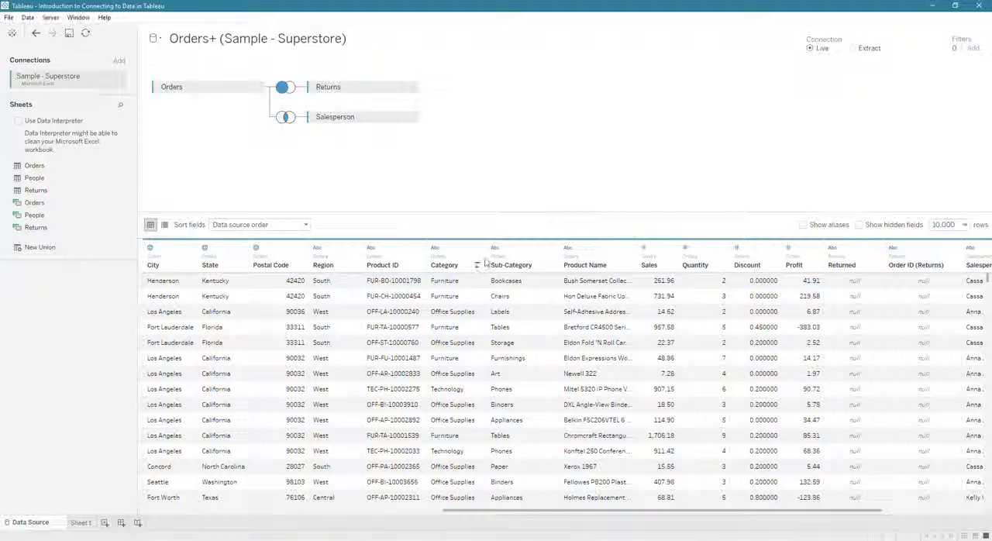
Step: Set the number of rows displayed in the data grid to 20000
{"action": "double_click", "coordinate": [940, 225]}
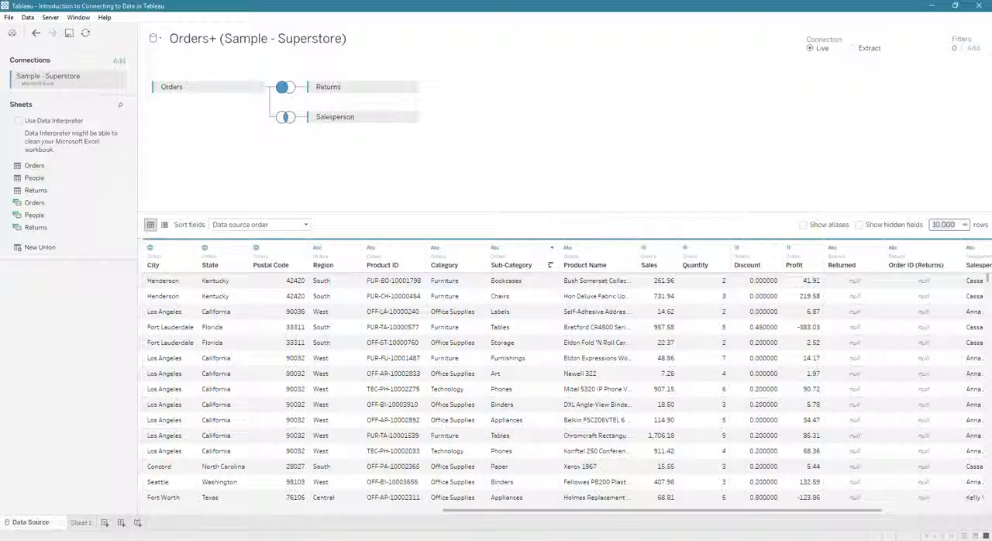
{"action": "type", "text": "20000"}
{"action": "key", "text": "Return"}
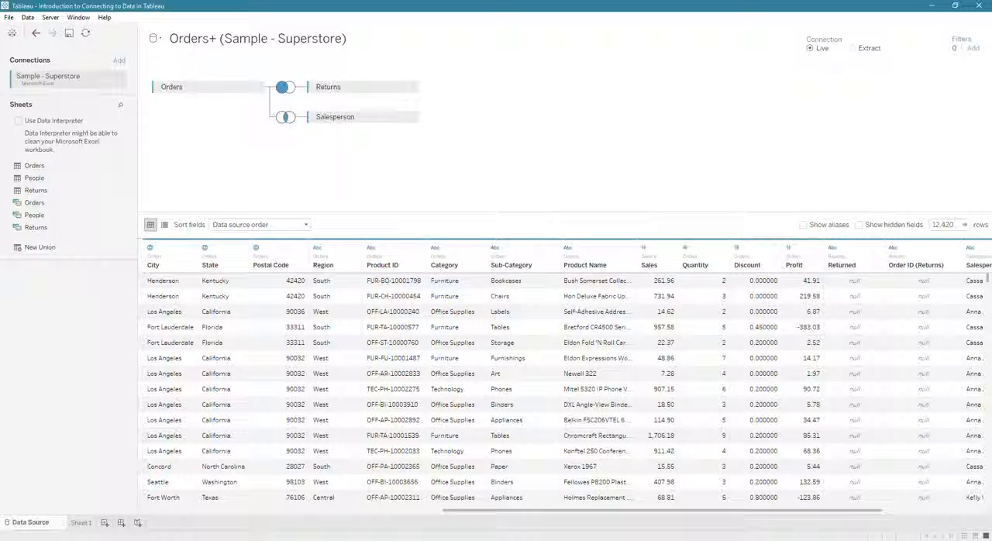
Step: Rename the data source as Orders with Returns
{"action": "left_click", "coordinate": [229, 512]}
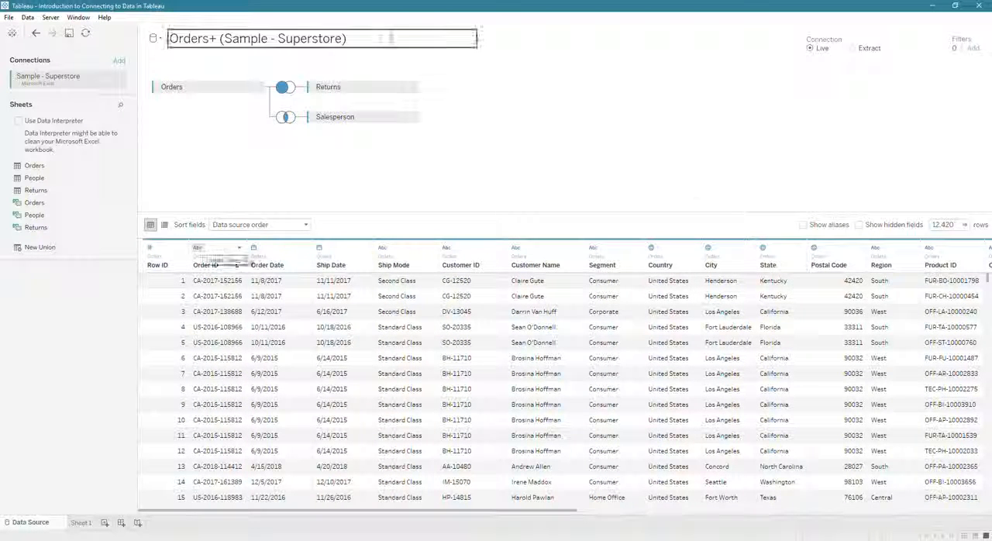
{"action": "left_click", "coordinate": [306, 37]}
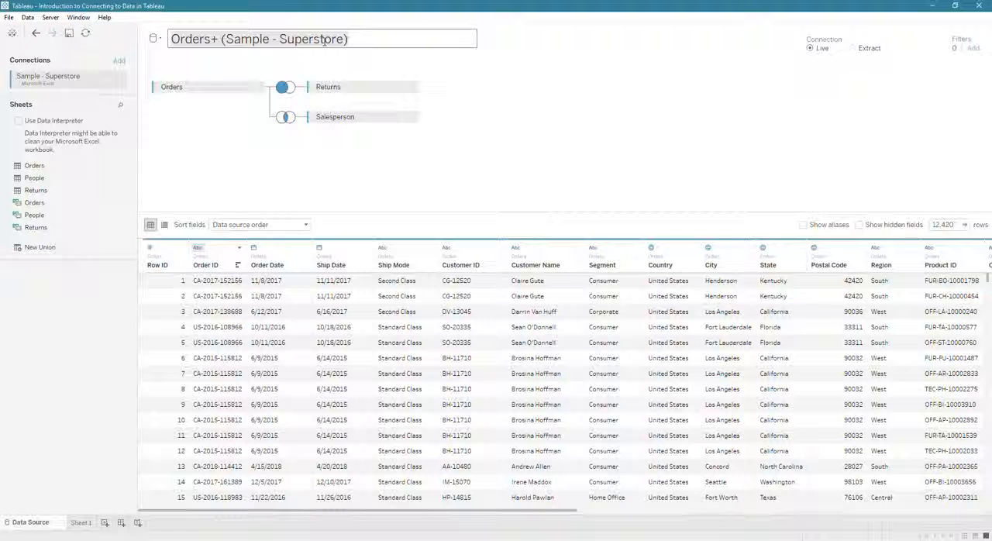
{"action": "type", "text": "PO"}
{"action": "key", "text": "BackSpace"}
{"action": "key", "text": "BackSpace"}
{"action": "type", "text": "Orders with Returns"}
{"action": "key", "text": "Return"}
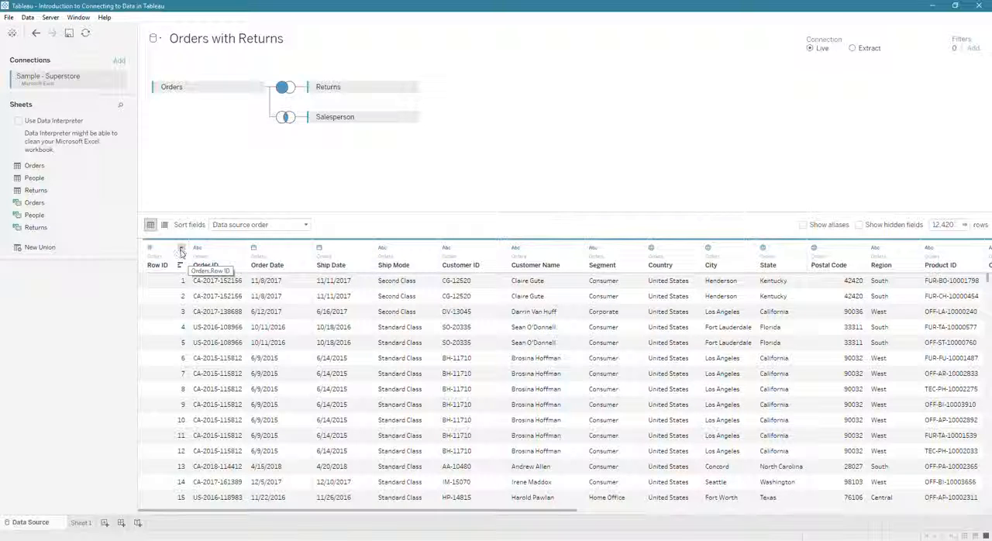
Step: Rename the Row ID column to ID, and reset it to its original name
{"action": "left_click", "coordinate": [181, 249]}
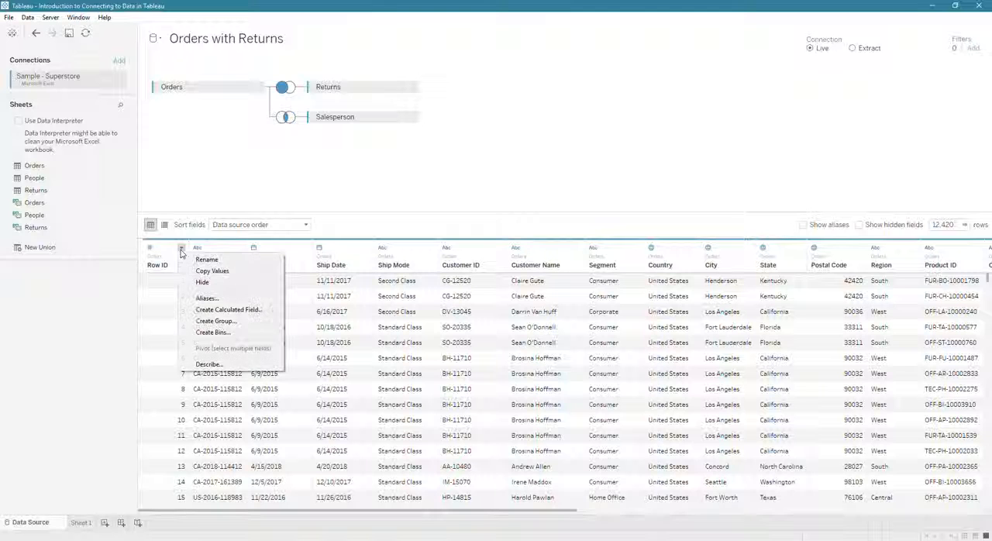
{"action": "left_click", "coordinate": [223, 261]}
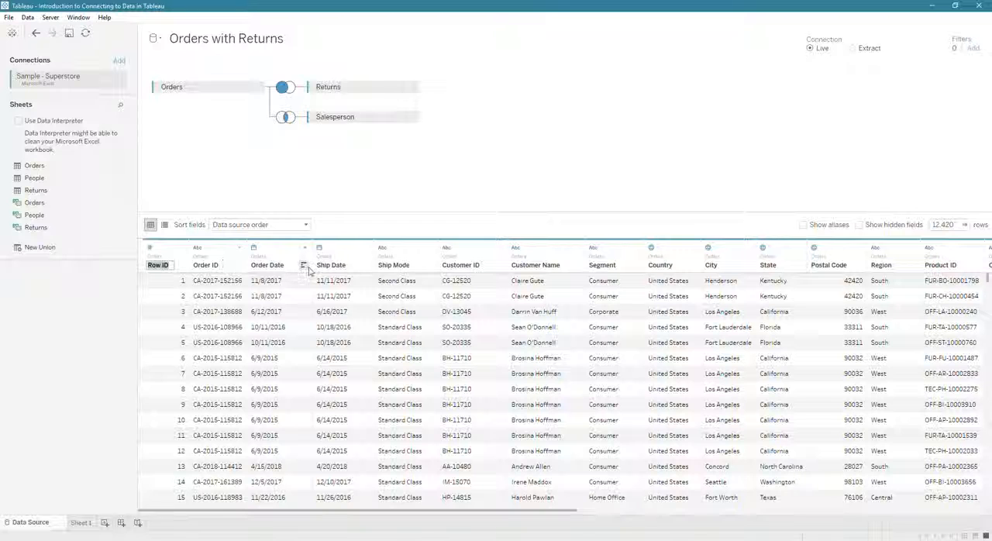
{"action": "type", "text": "ID"}
{"action": "key", "text": "Return"}
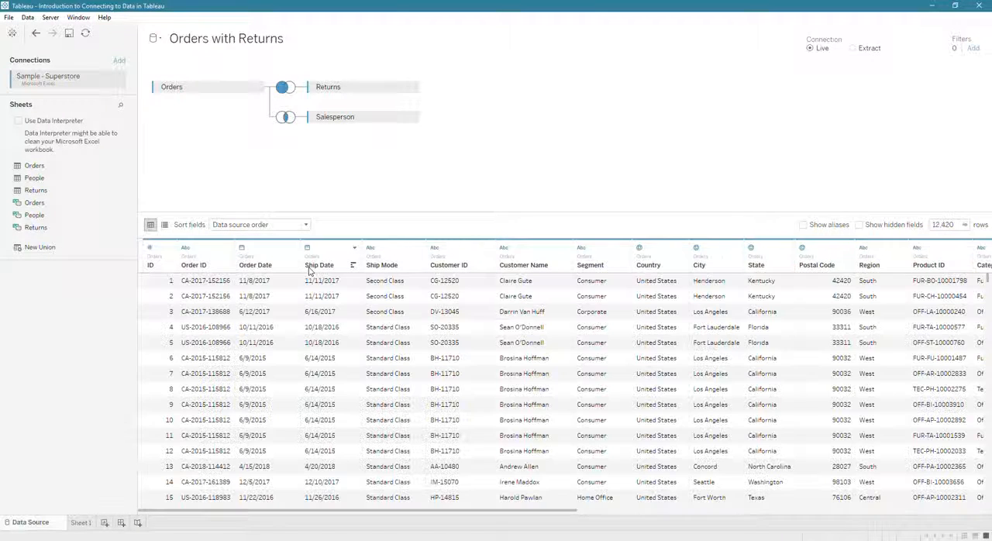
{"action": "left_click", "coordinate": [169, 247]}
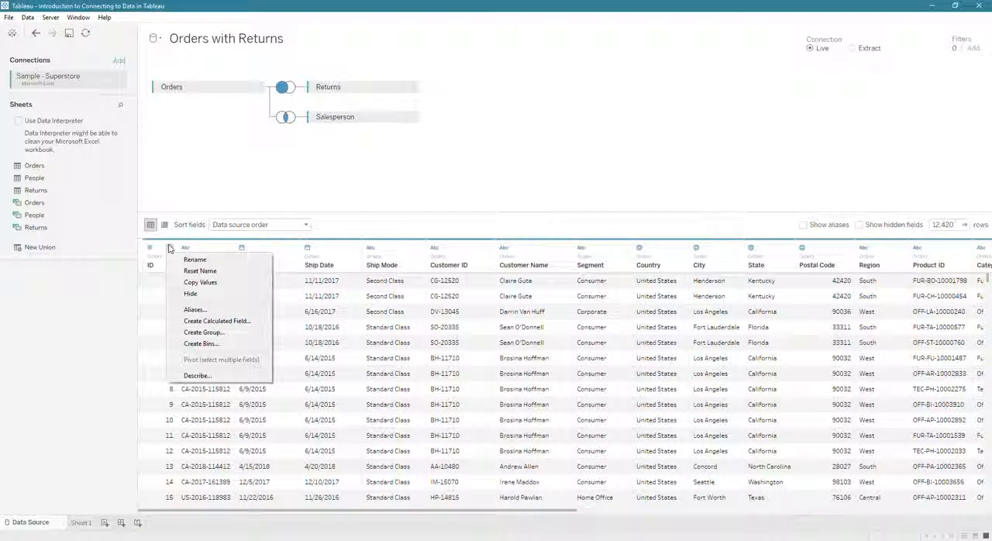
{"action": "left_click", "coordinate": [198, 271]}
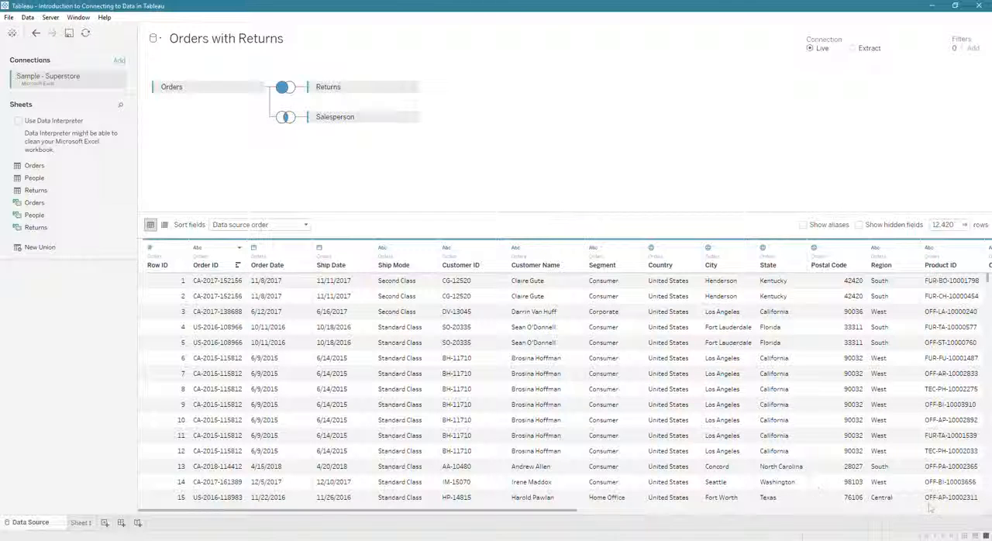
Step: Try resetting the Salesperson column to its original name, and undo that reset
{"action": "left_click", "coordinate": [953, 515]}
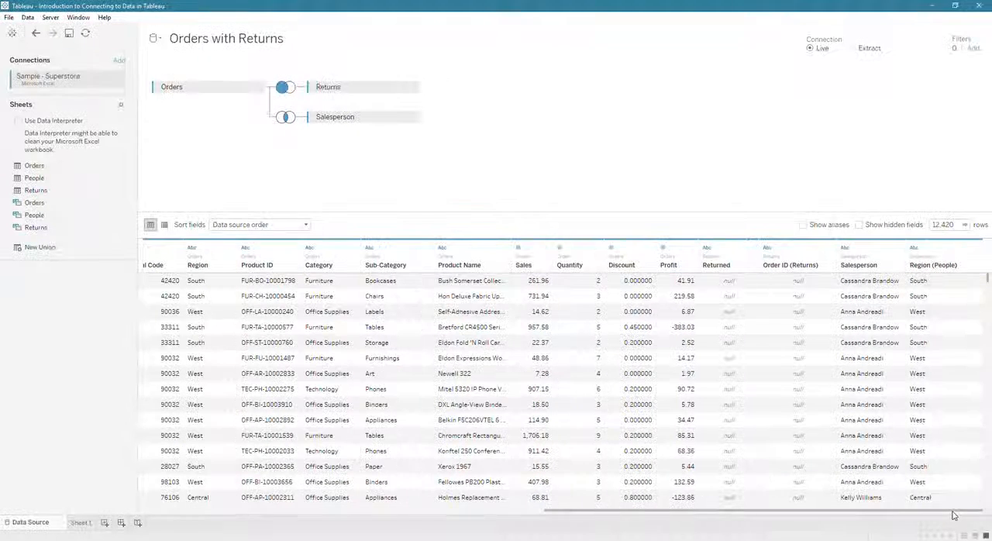
{"action": "left_click", "coordinate": [899, 248]}
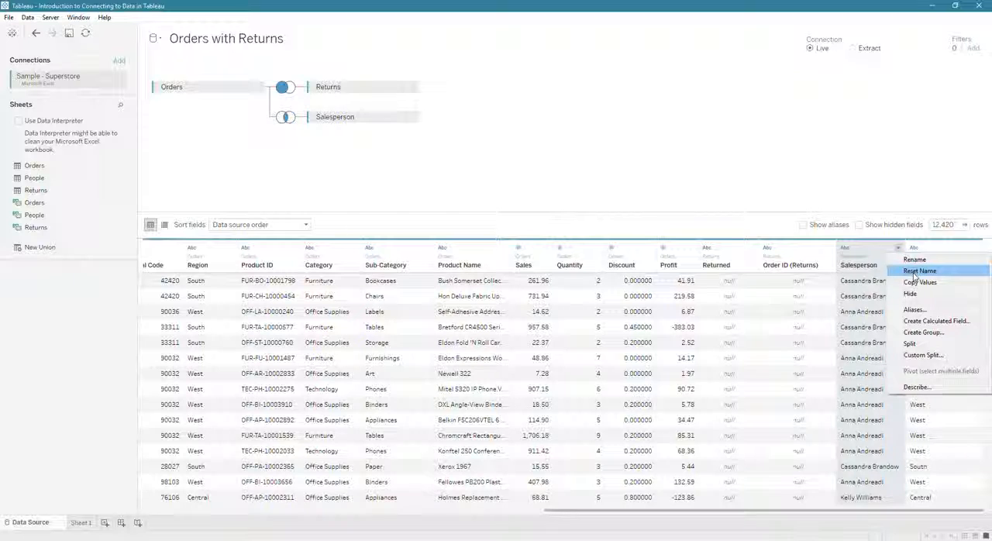
{"action": "left_click", "coordinate": [909, 343]}
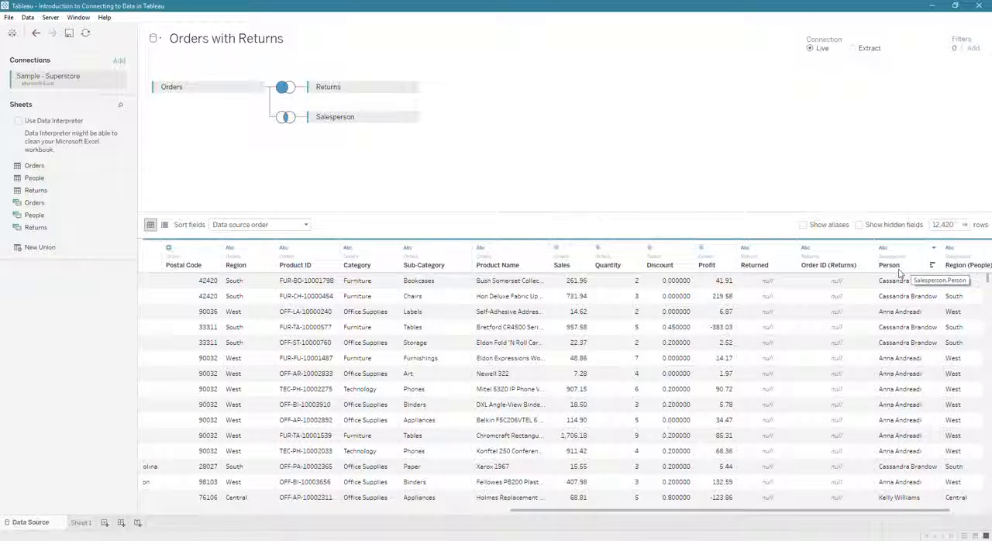
{"action": "left_click", "coordinate": [36, 33]}
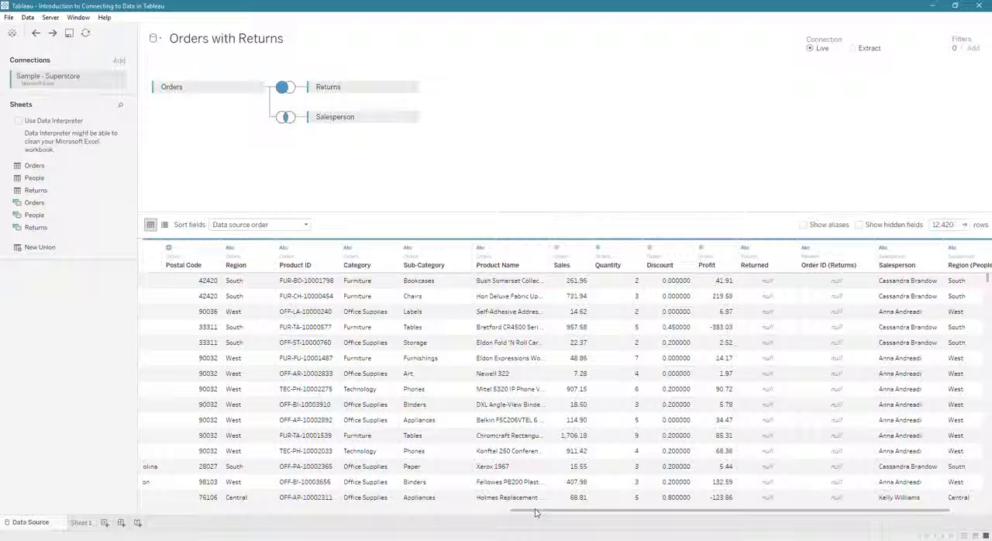
{"action": "left_click", "coordinate": [352, 516]}
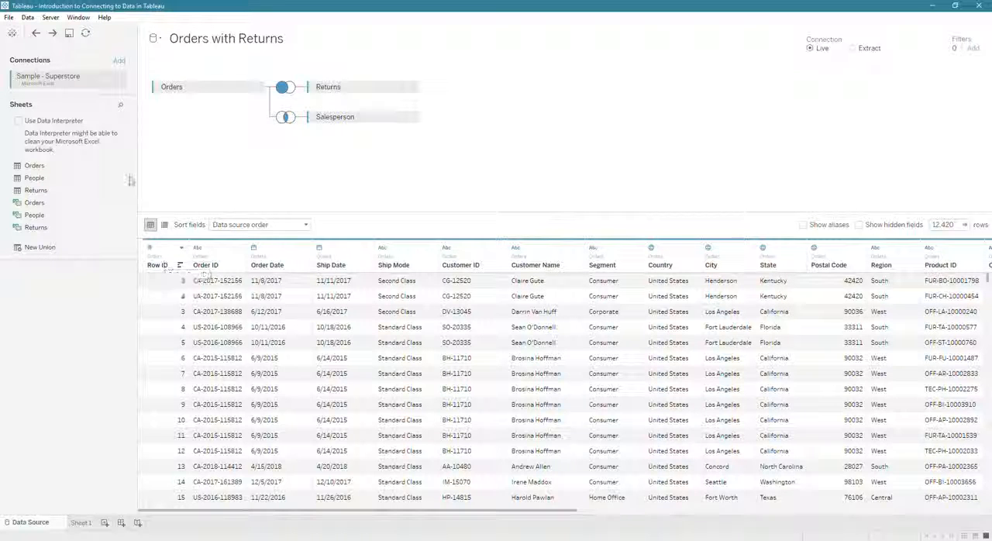
{"action": "left_click", "coordinate": [182, 247]}
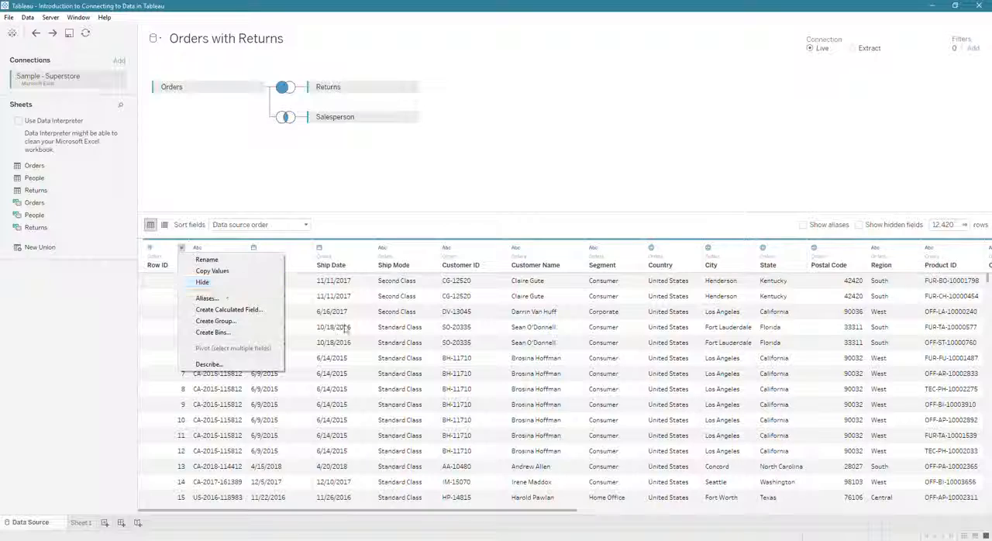
{"action": "left_click", "coordinate": [552, 512]}
Step: Hide the duplicate Order ID (Returns) and Region (People) columns in the data grid
{"action": "left_click_drag", "start_coordinate": [556, 513], "coordinate": [960, 534]}
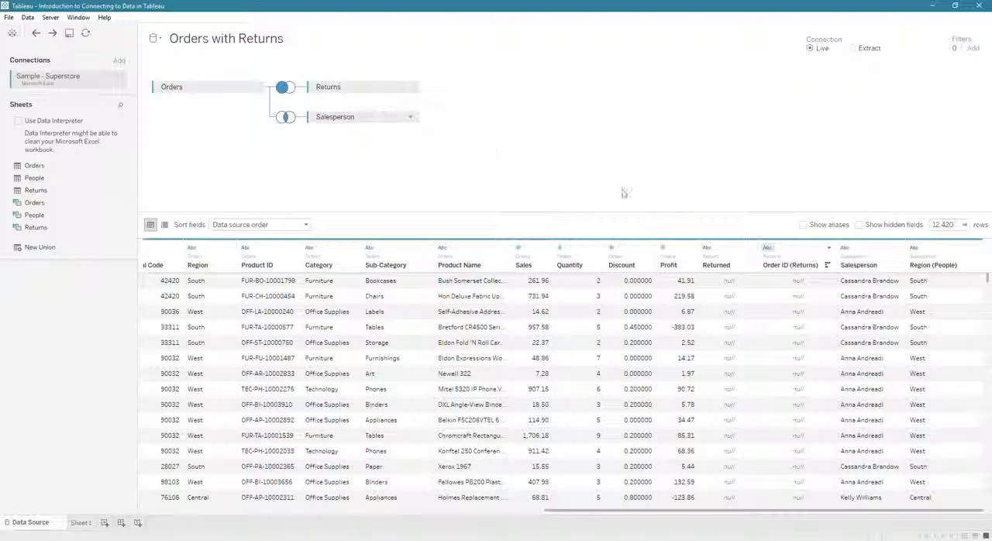
{"action": "left_click", "coordinate": [814, 249]}
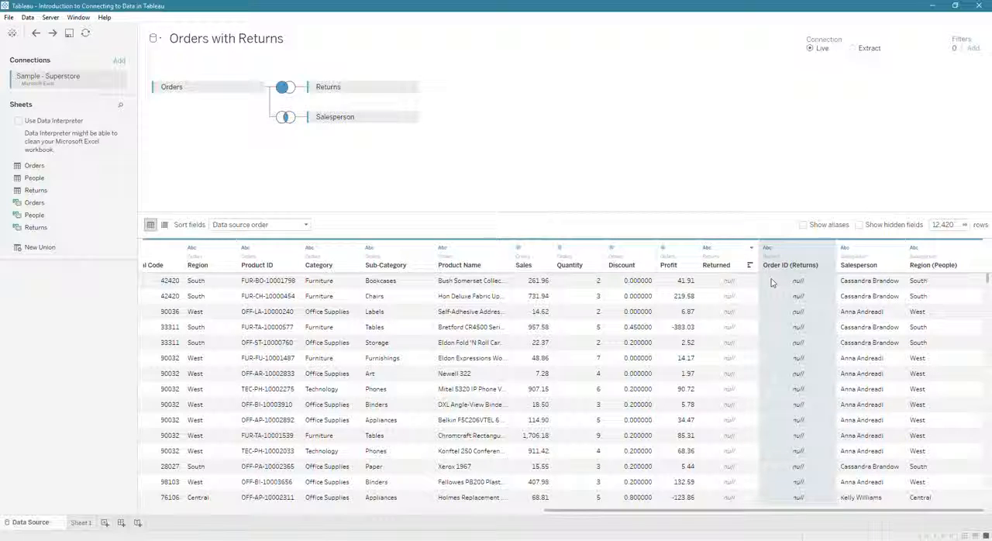
{"action": "left_click", "coordinate": [828, 247]}
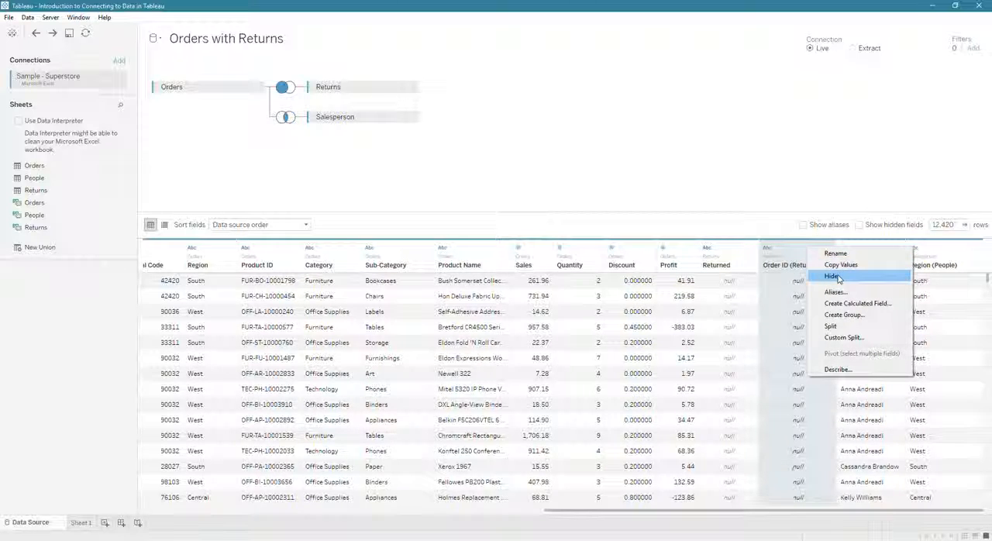
{"action": "left_click", "coordinate": [833, 276]}
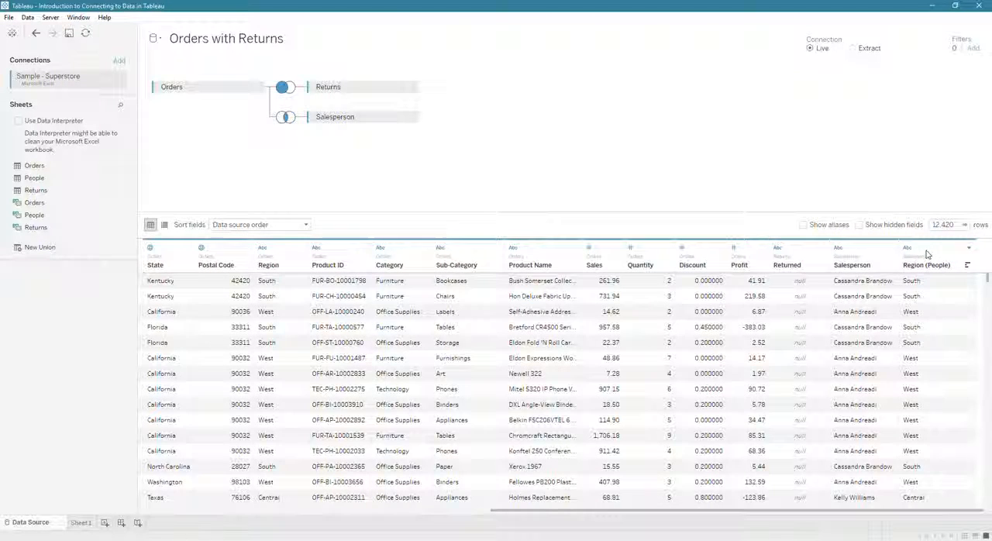
{"action": "right_click", "coordinate": [928, 253]}
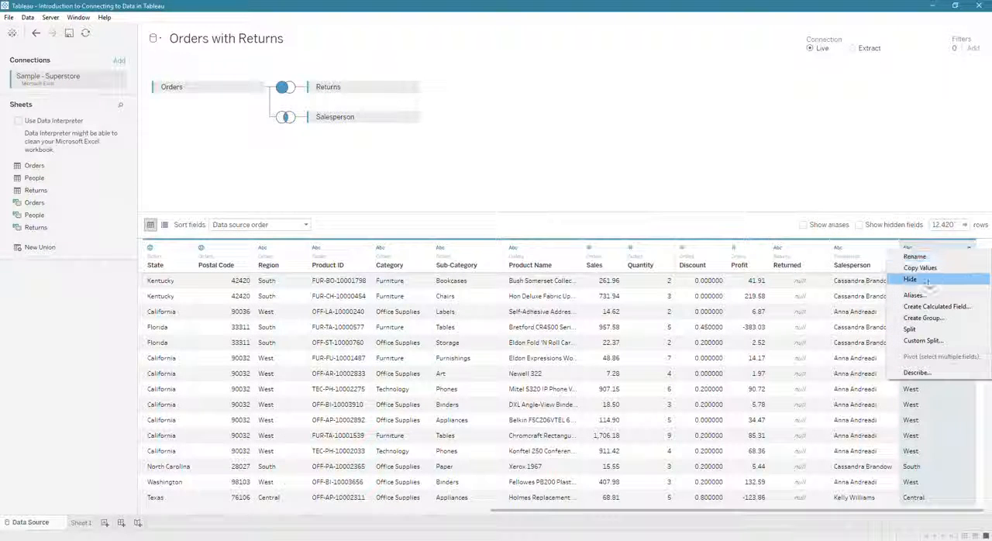
{"action": "left_click", "coordinate": [928, 281]}
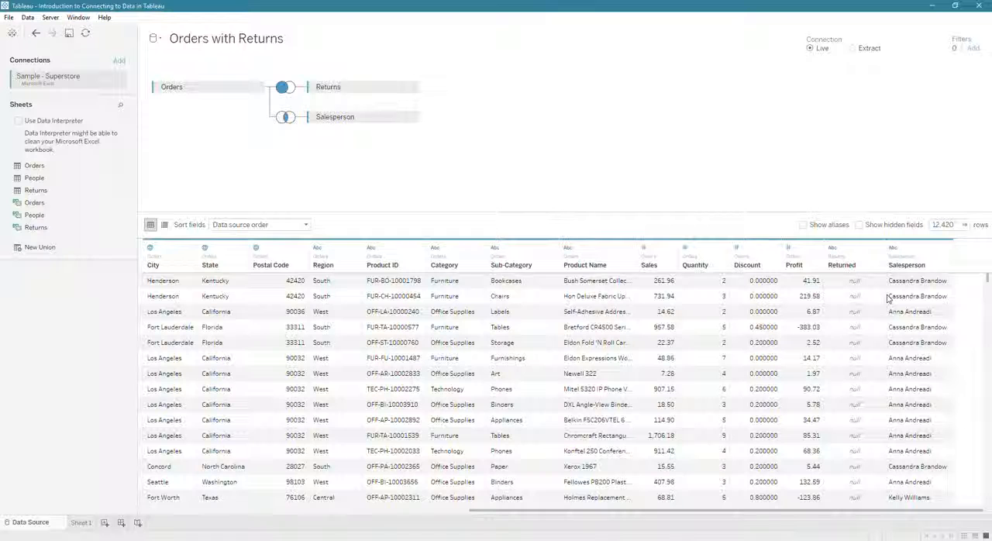
{"action": "left_click", "coordinate": [207, 514]}
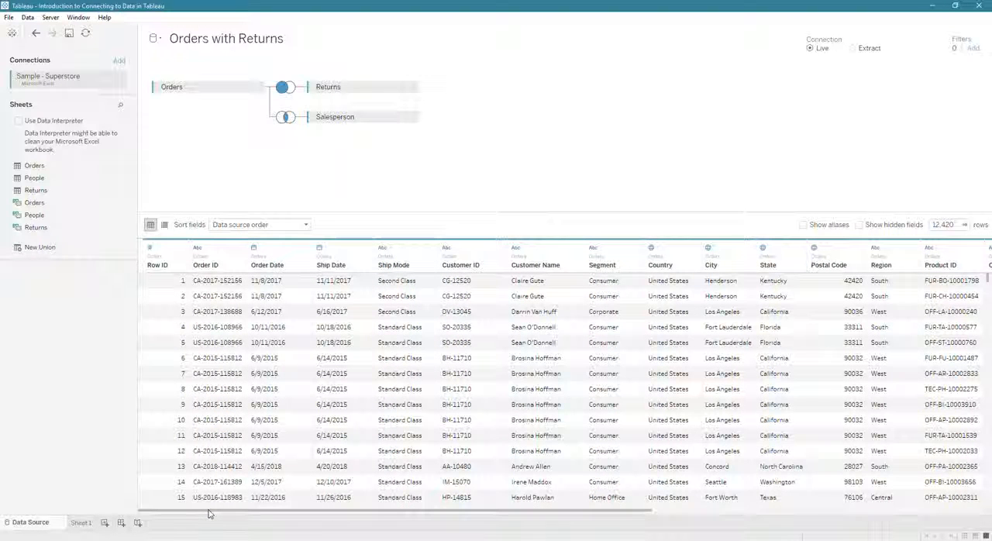
{"action": "left_click_drag", "start_coordinate": [250, 258], "coordinate": [238, 250]}
{"action": "left_click", "coordinate": [239, 248]}
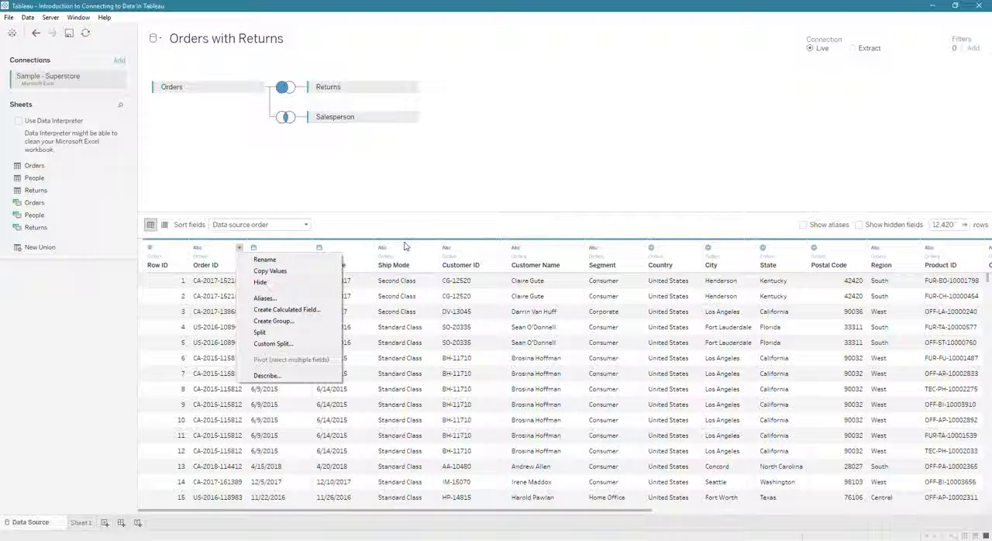
{"action": "left_click", "coordinate": [426, 251]}
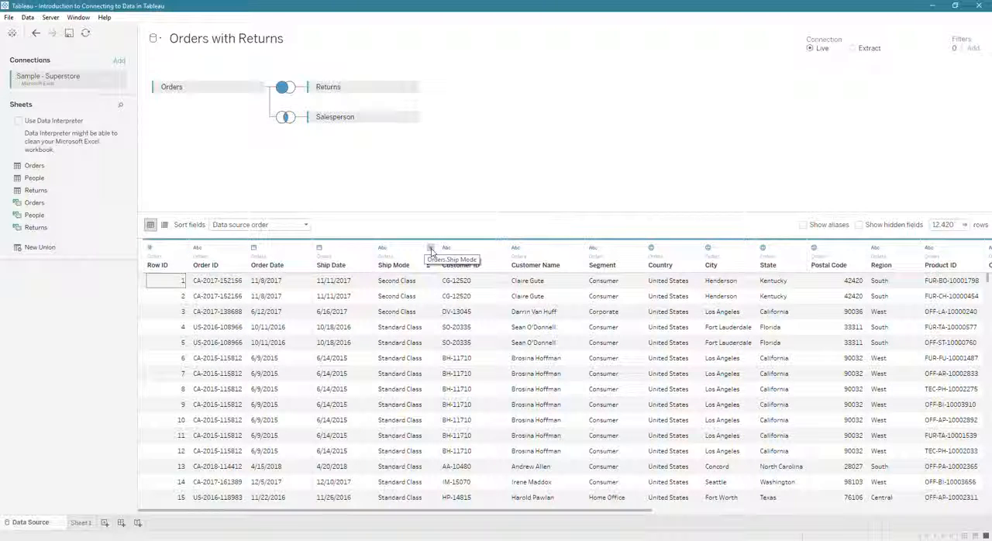
Step: Give the Consumer member of the Segment column the alias Customer, and check the aliased values in the grid
{"action": "left_click", "coordinate": [637, 249]}
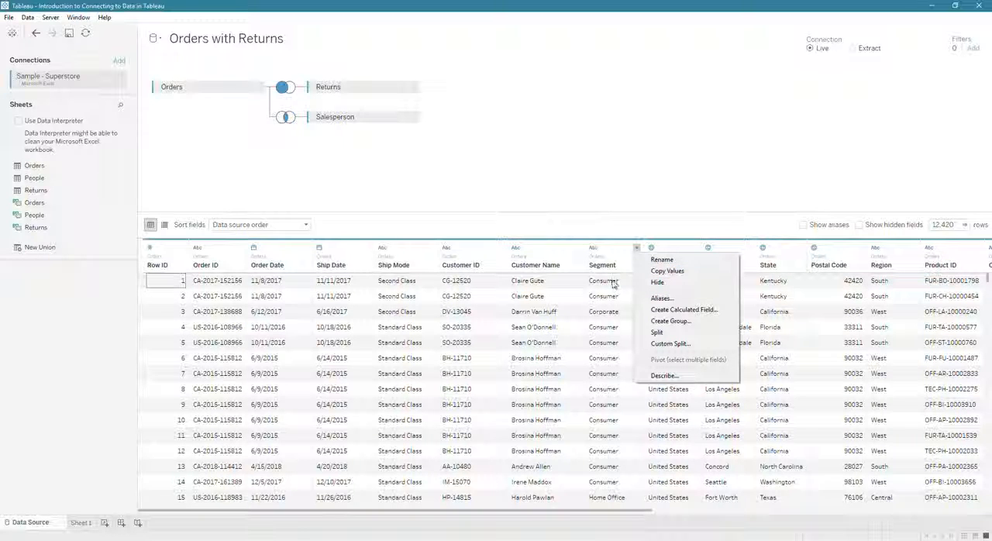
{"action": "left_click", "coordinate": [672, 300]}
{"action": "left_click", "coordinate": [525, 241]}
{"action": "left_click", "coordinate": [524, 239]}
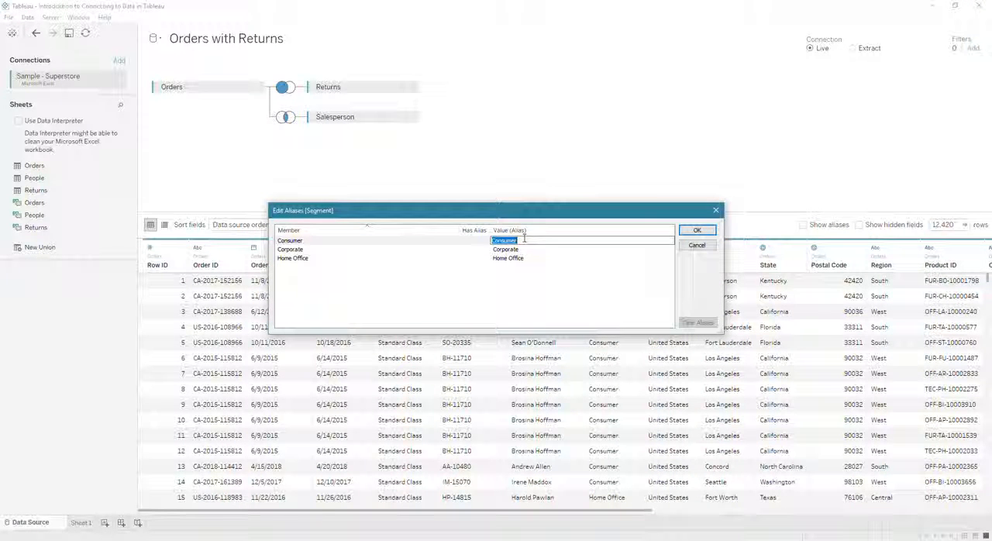
{"action": "type", "text": "C"}
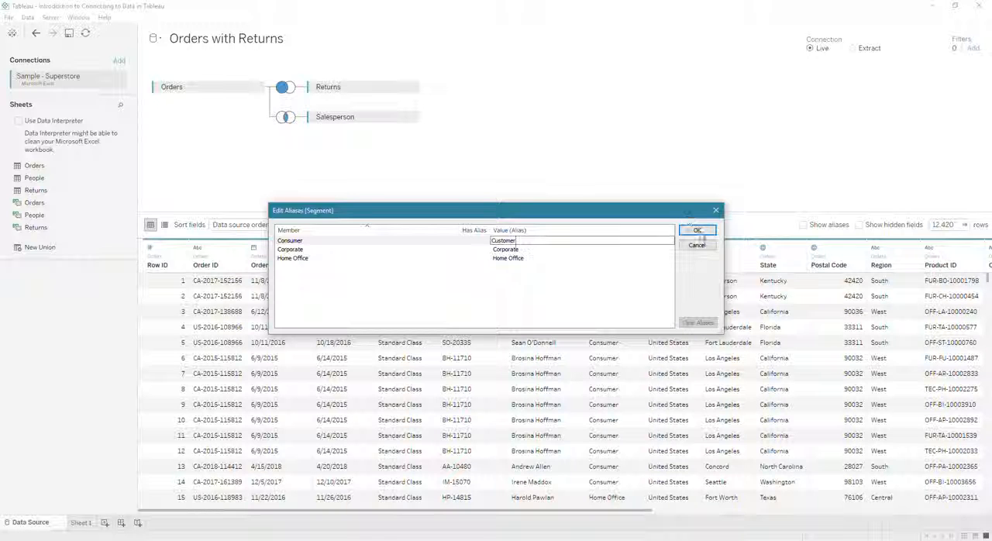
{"action": "left_click", "coordinate": [696, 230]}
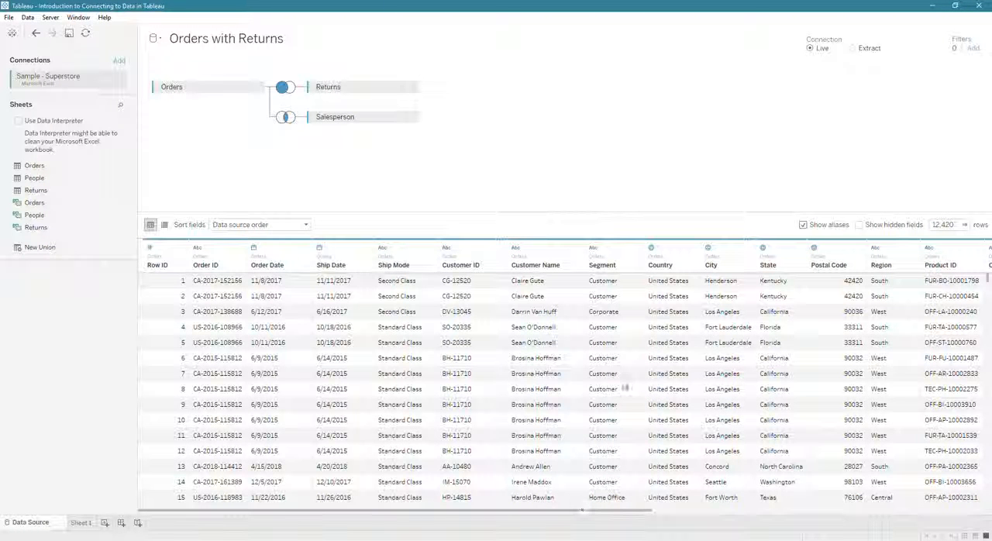
{"action": "scroll", "coordinate": [611, 491], "scroll_direction": "down", "scroll_amount": 3}
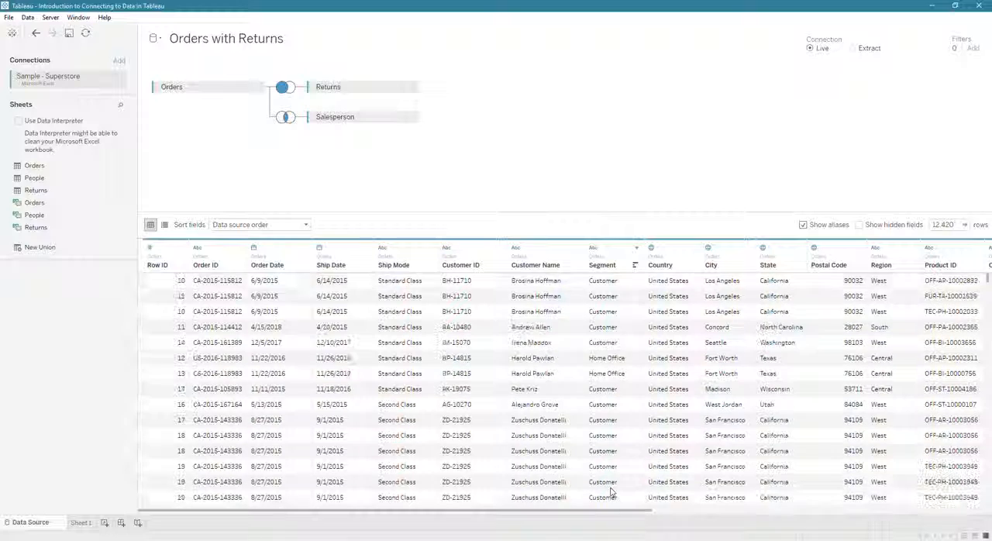
Step: Sort the data grid by Segment in ascending and then descending order to examine the aliased segment values
{"action": "scroll", "coordinate": [625, 410], "scroll_direction": "down", "scroll_amount": 5}
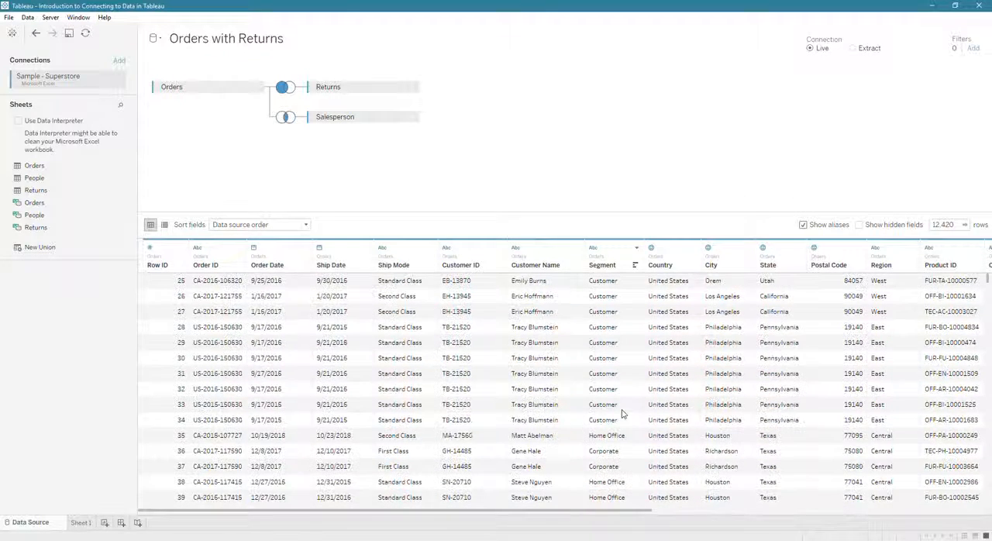
{"action": "left_click", "coordinate": [635, 266]}
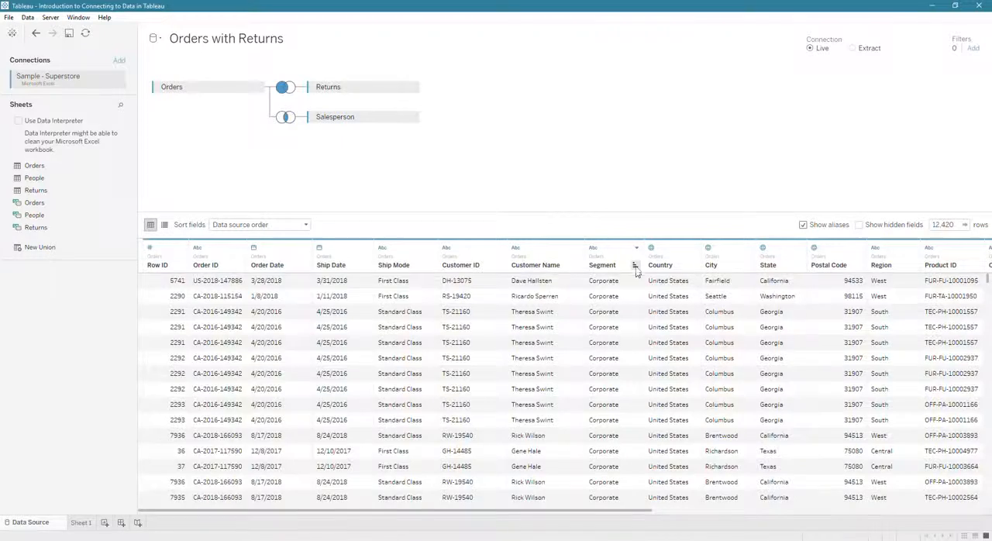
{"action": "left_click", "coordinate": [635, 265]}
{"action": "left_click", "coordinate": [634, 265]}
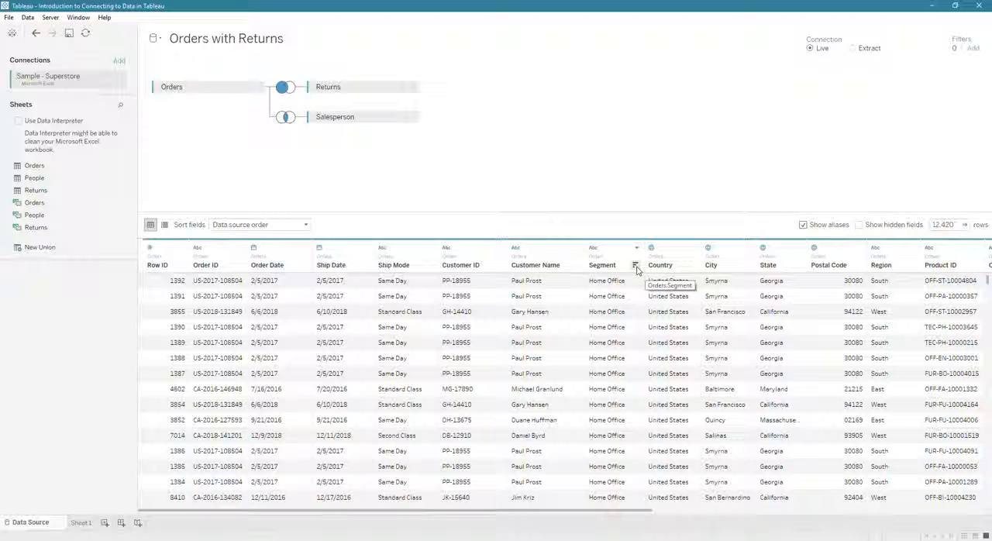
{"action": "mouse_move", "coordinate": [106, 167]}
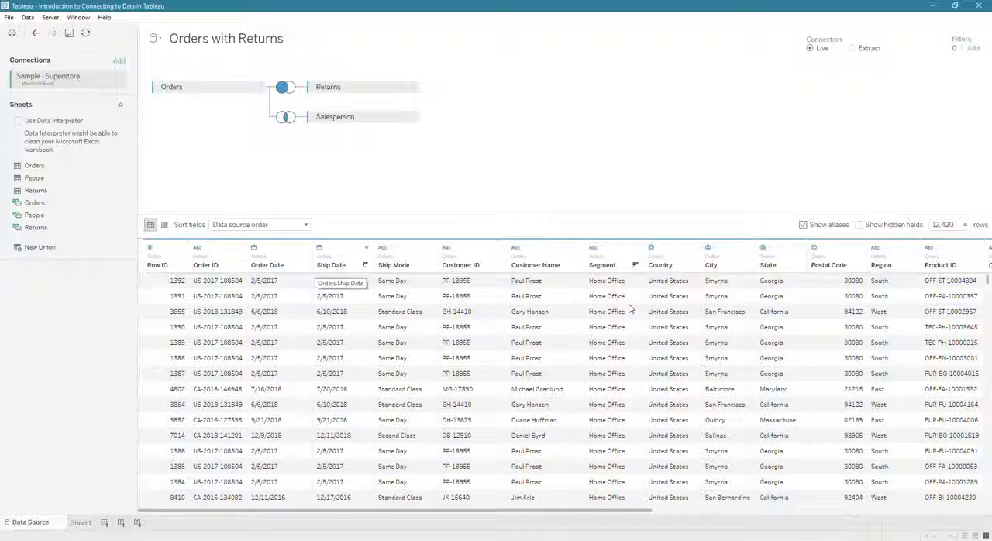
{"action": "left_click", "coordinate": [637, 248]}
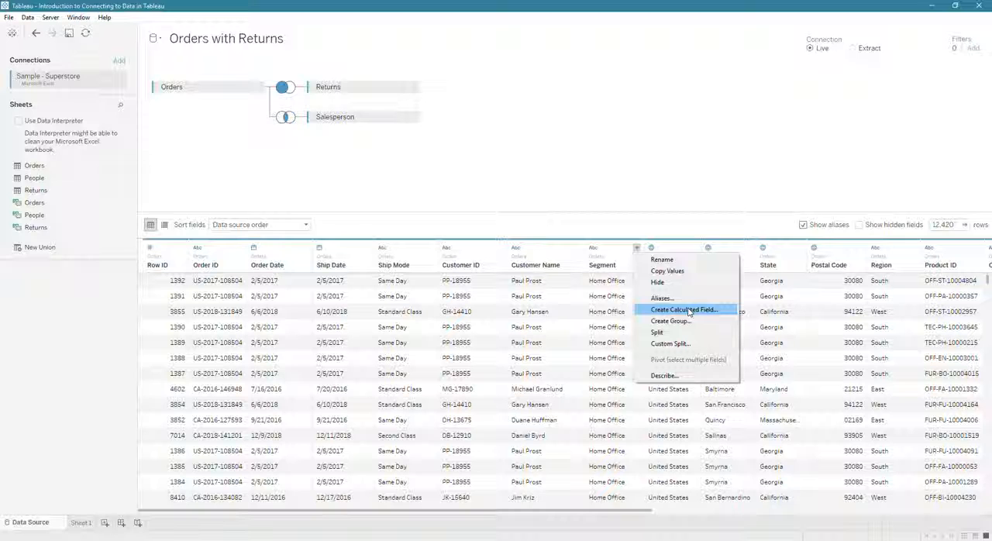
{"action": "left_click", "coordinate": [798, 248]}
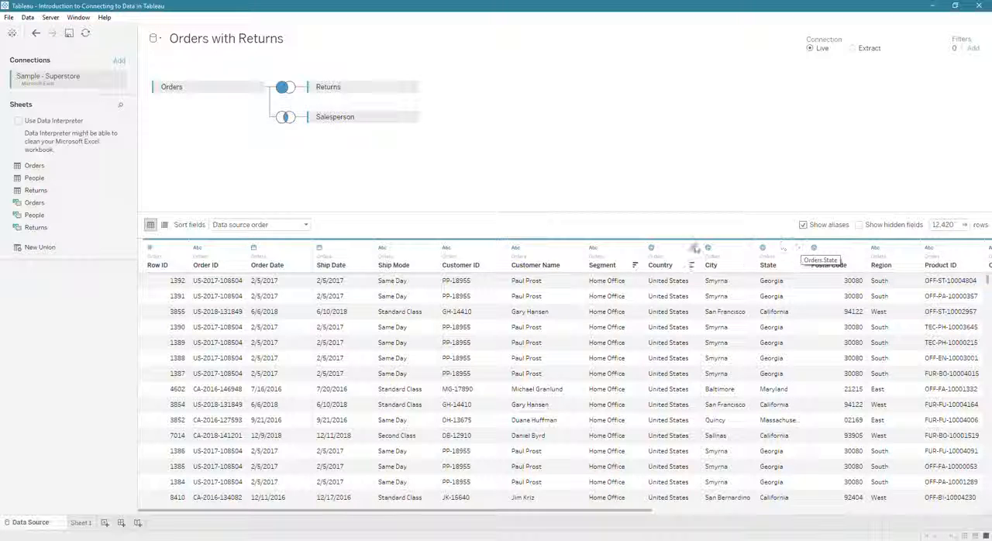
Step: Sort the data grid by Customer Name in ascending order and look through the customer names
{"action": "left_click", "coordinate": [575, 265]}
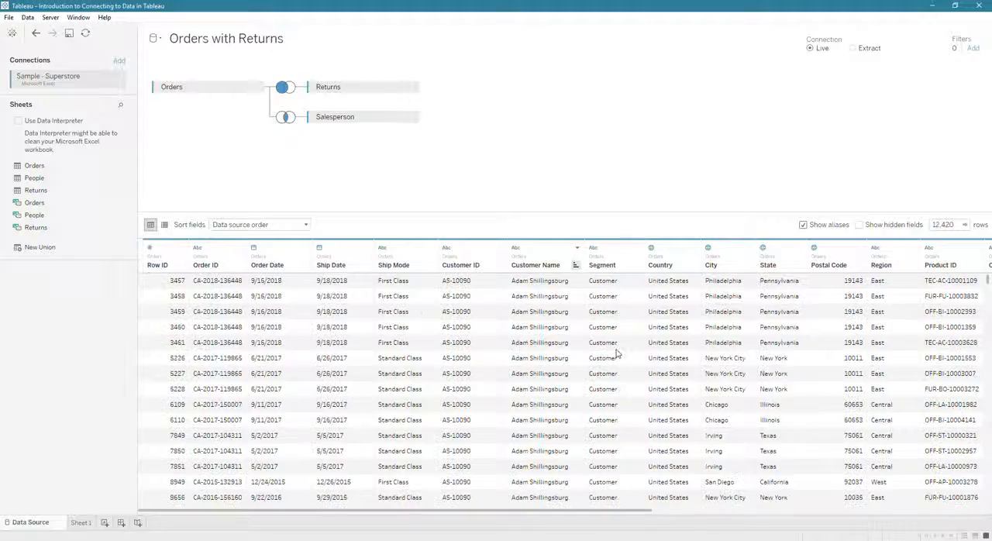
{"action": "scroll", "coordinate": [591, 380], "scroll_direction": "down", "scroll_amount": 10}
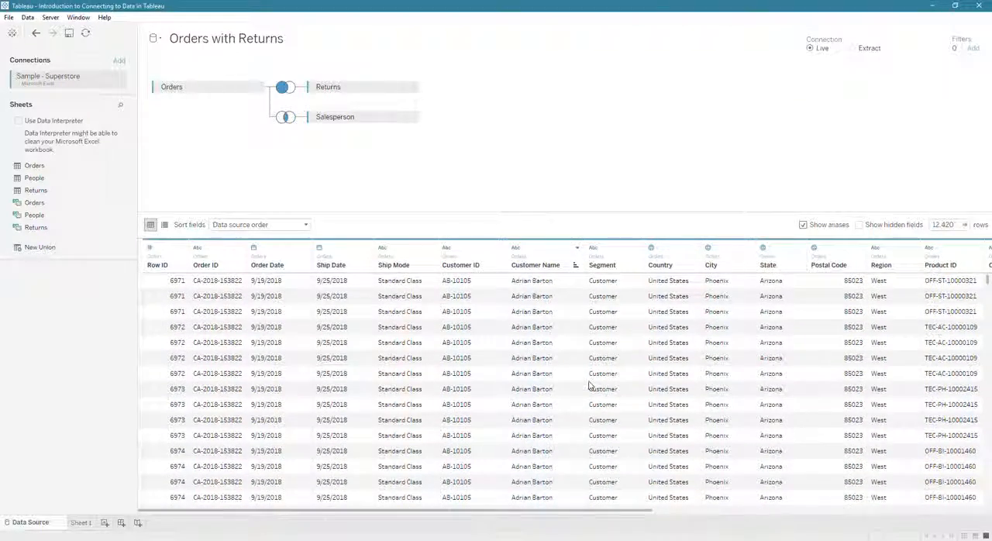
{"action": "scroll", "coordinate": [589, 385], "scroll_direction": "down", "scroll_amount": 5}
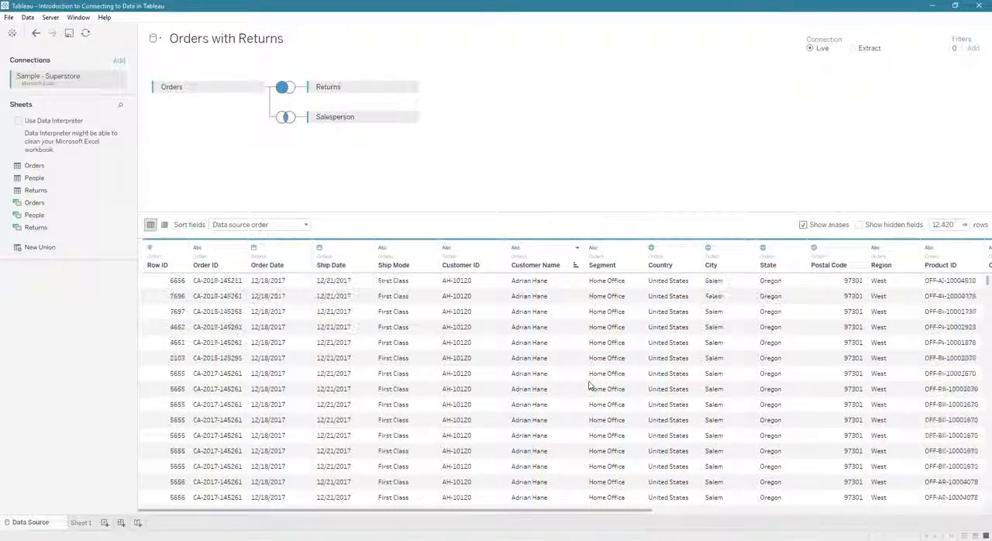
{"action": "scroll", "coordinate": [589, 385], "scroll_direction": "down", "scroll_amount": 5}
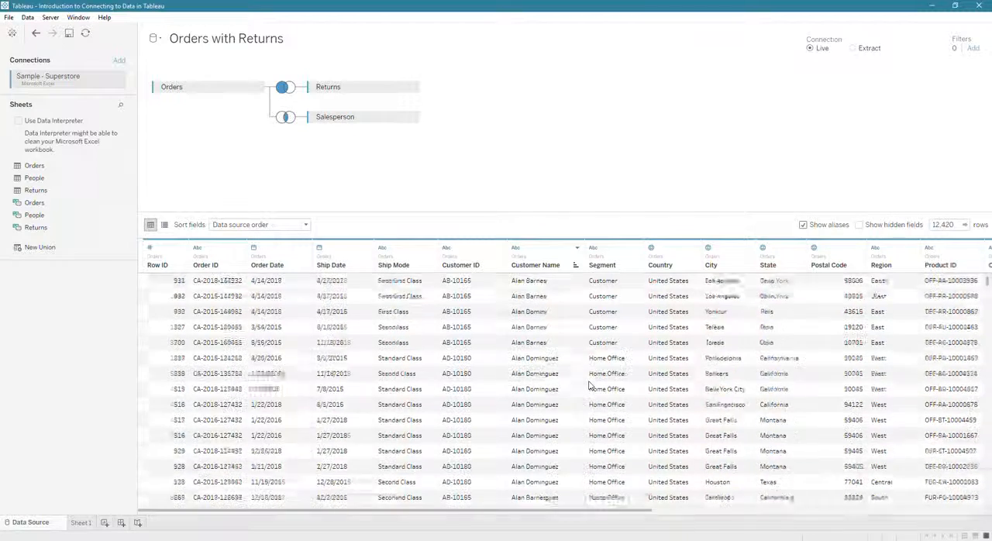
Step: Create a calculated field from the Customer Name column and name it "Alans are #1"
{"action": "left_click", "coordinate": [577, 247]}
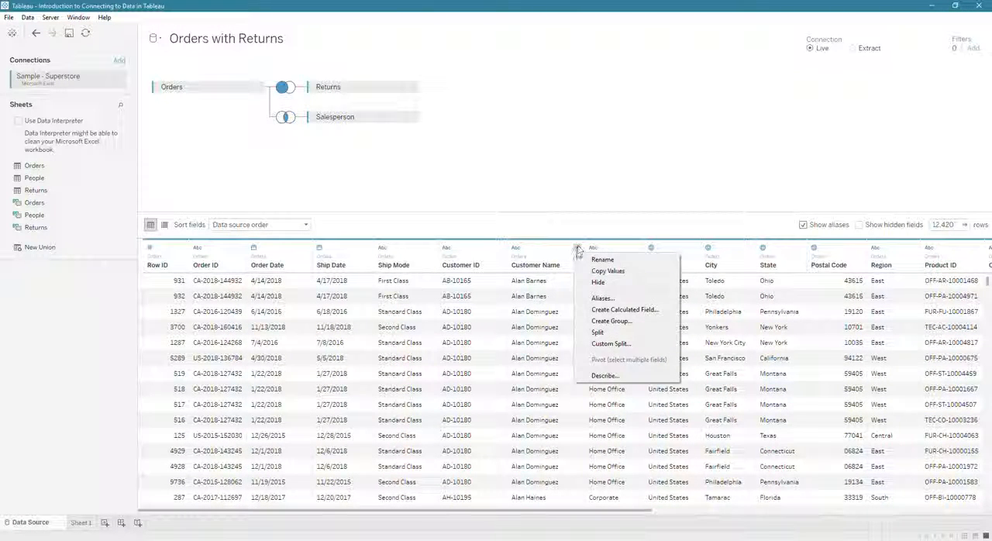
{"action": "left_click", "coordinate": [615, 310]}
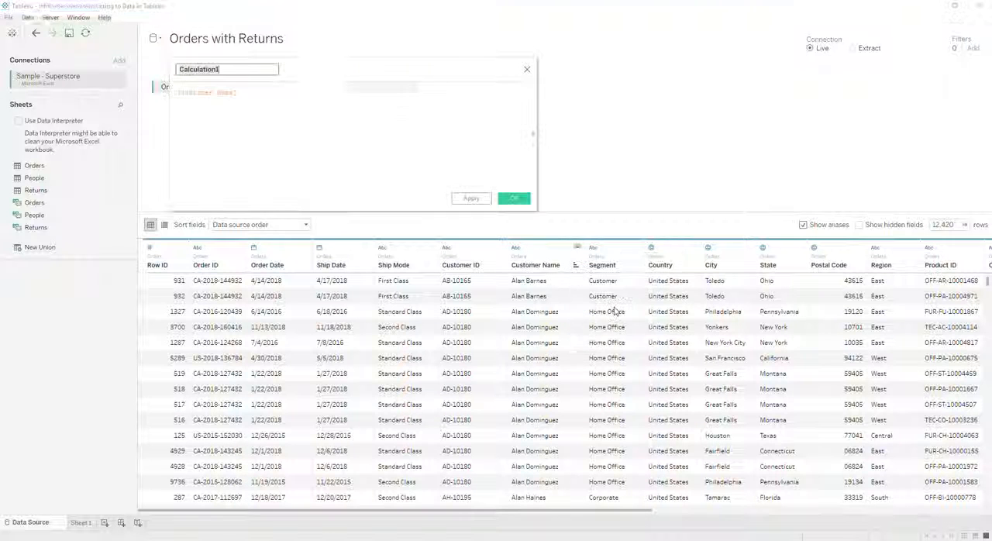
{"action": "type", "text": "Alias"}
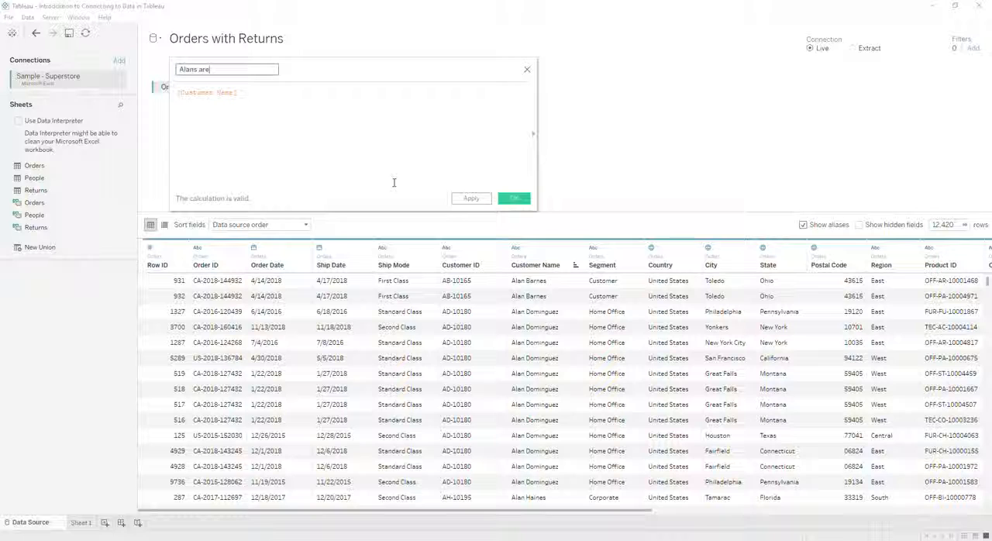
{"action": "key", "text": "Tab"}
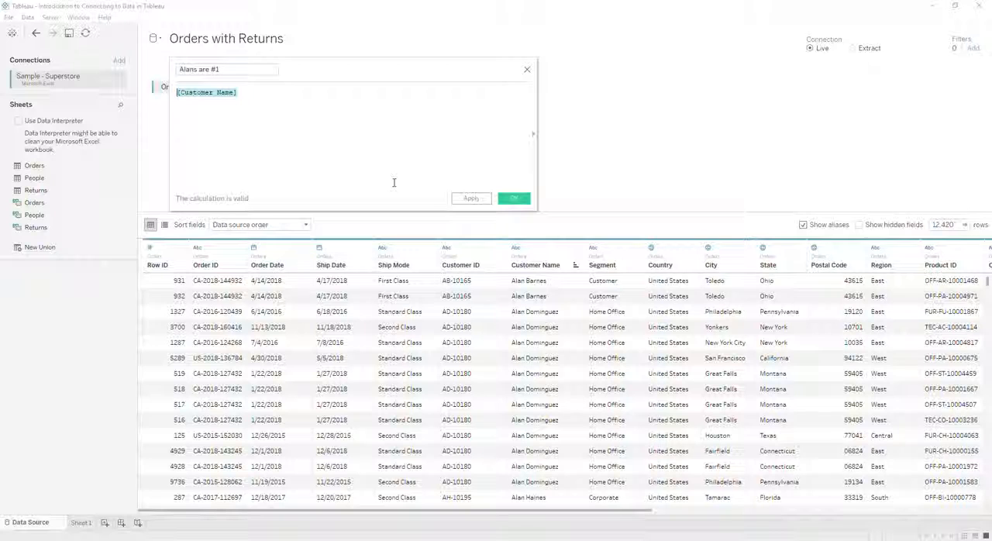
Step: Replace the default formula with the start of an IF CONTAINS() condition, and show the function reference for CONTAINS
{"action": "type", "text": "if contains("}
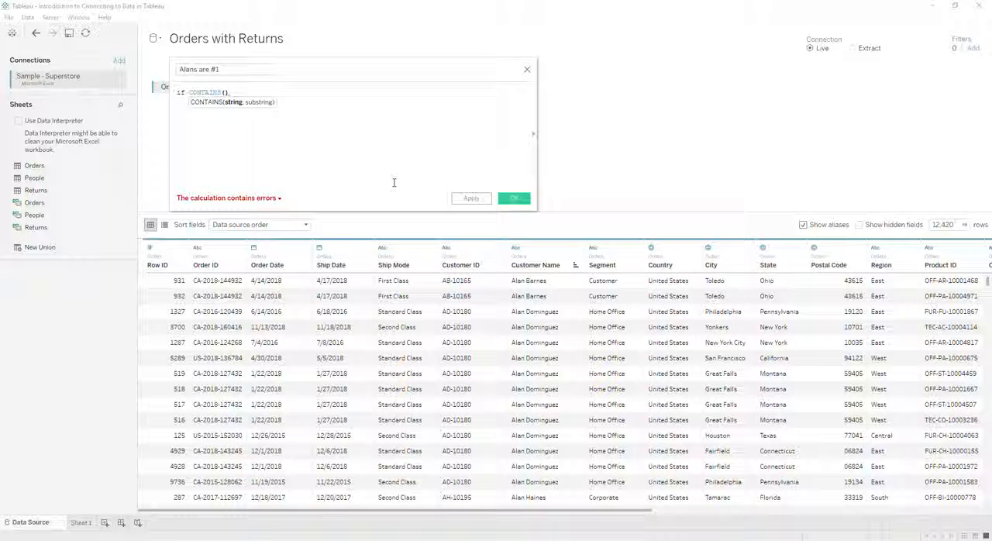
{"action": "left_click_drag", "start_coordinate": [536, 155], "coordinate": [417, 138]}
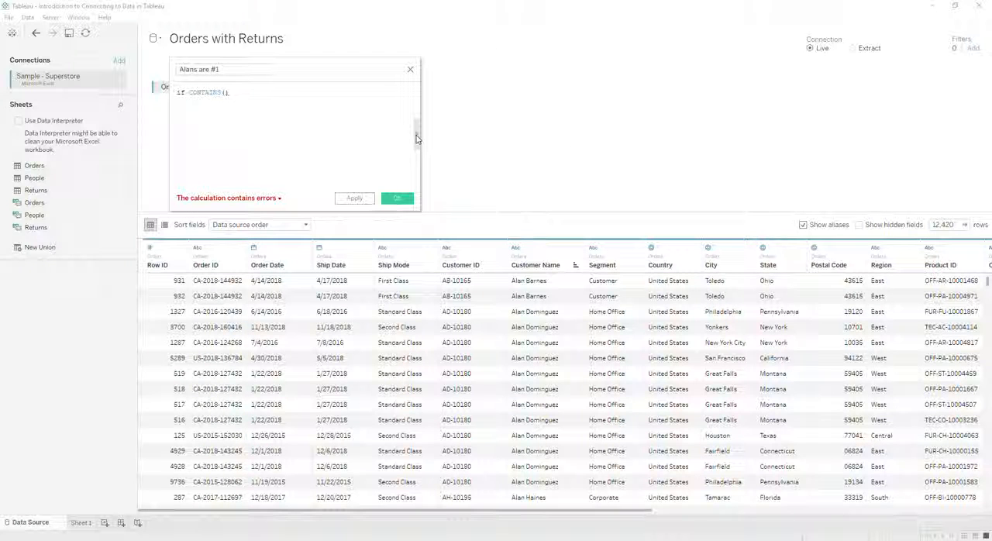
{"action": "left_click", "coordinate": [417, 137]}
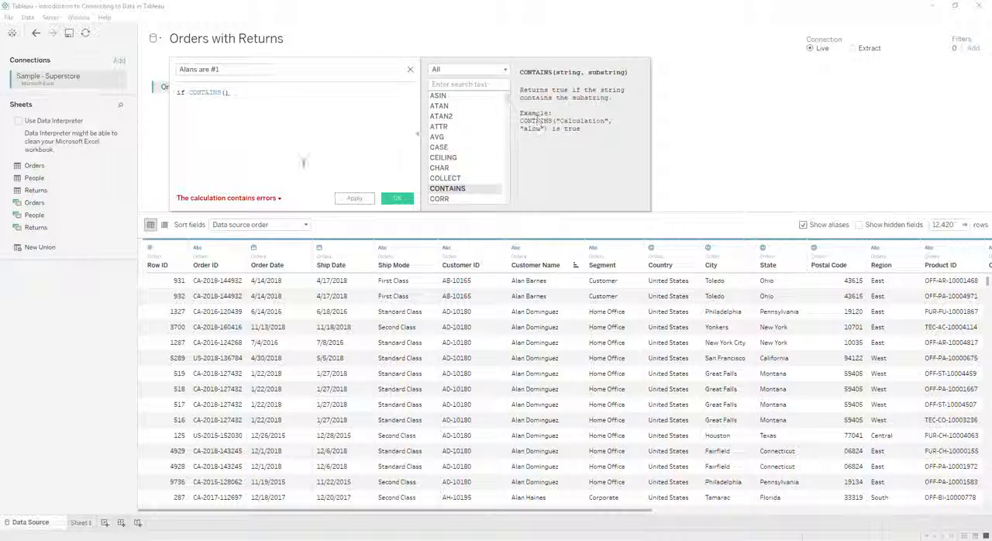
{"action": "left_click", "coordinate": [226, 95]}
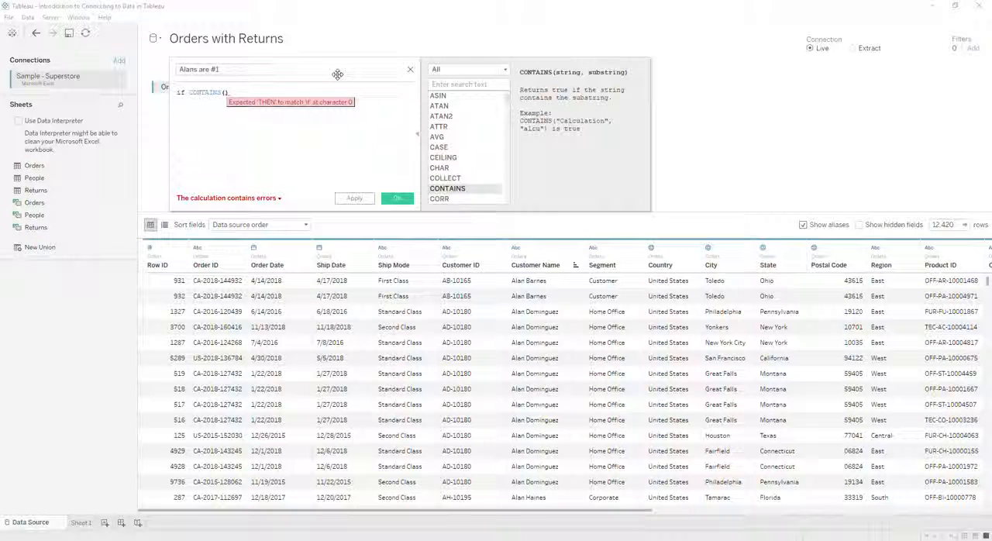
Step: Complete the formula as if CONTAINS([Customer Name],"Alan") then "VIP" end, and save the calculated field
{"action": "type", "text": "custom"}
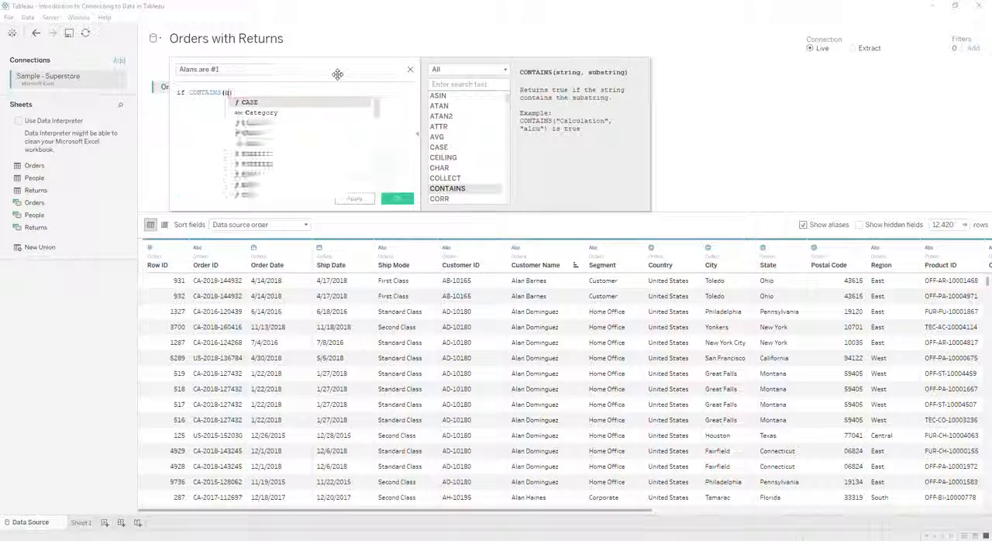
{"action": "key", "text": "Down"}
{"action": "key", "text": "Return"}
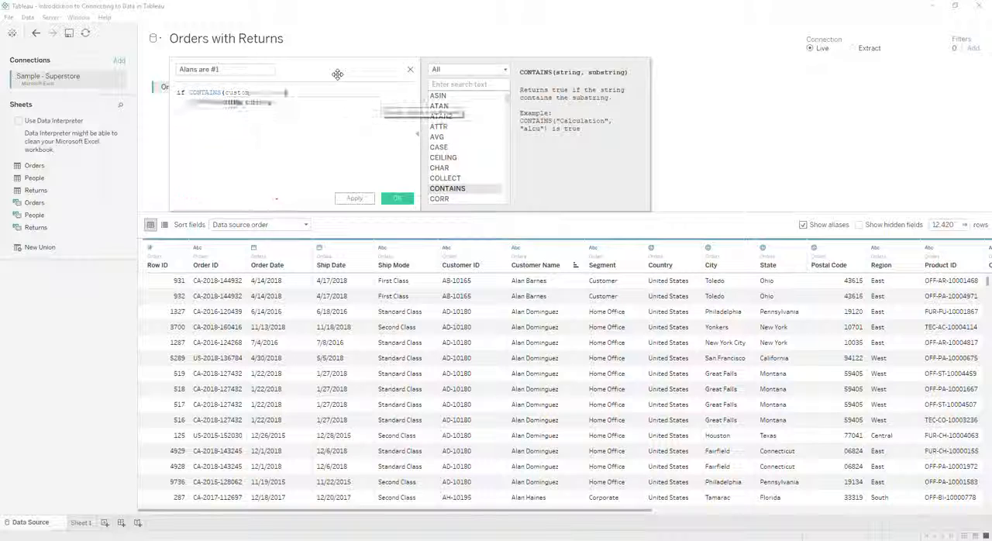
{"action": "type", "text": ",\"Alan"}
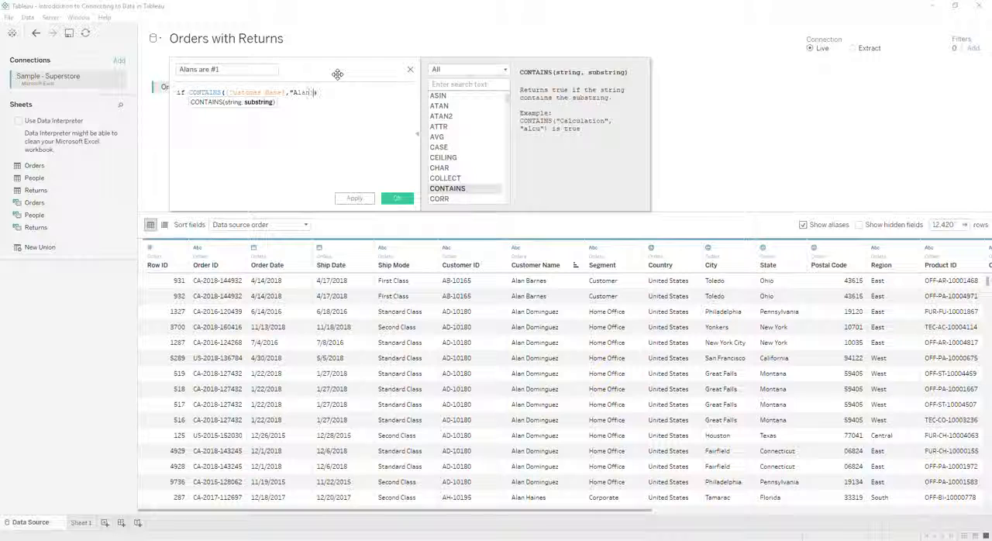
{"action": "key", "text": "Right"}
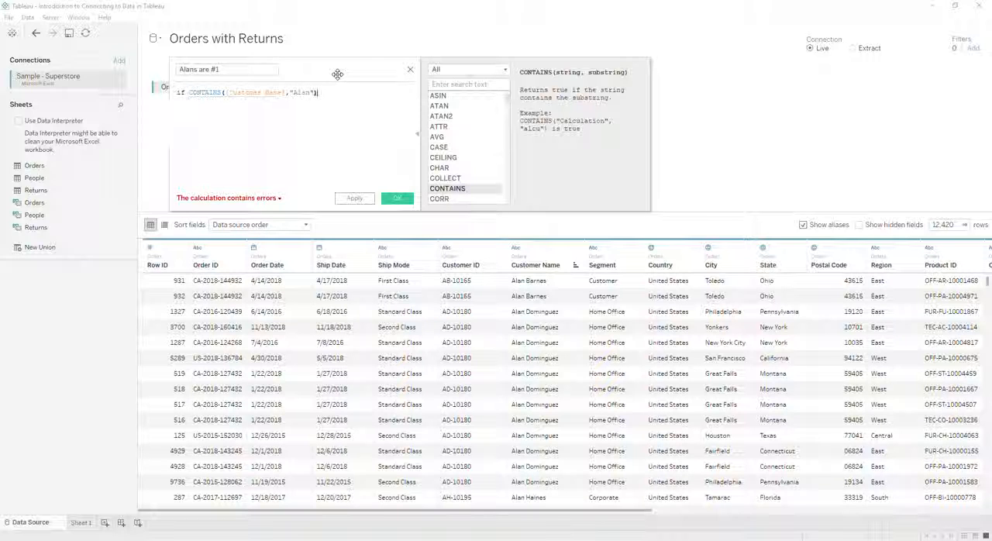
{"action": "type", "text": "then \"VIP\""}
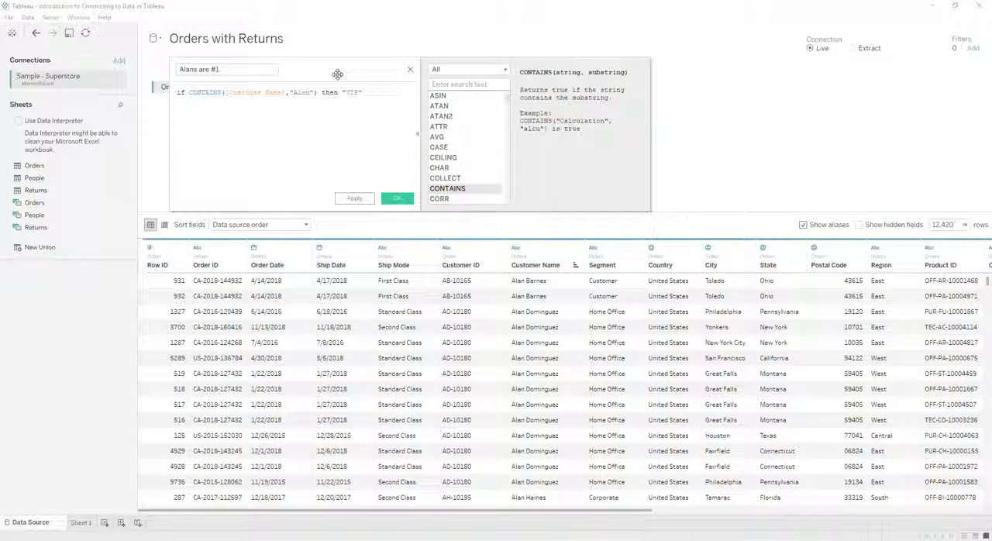
{"action": "type", "text": " end"}
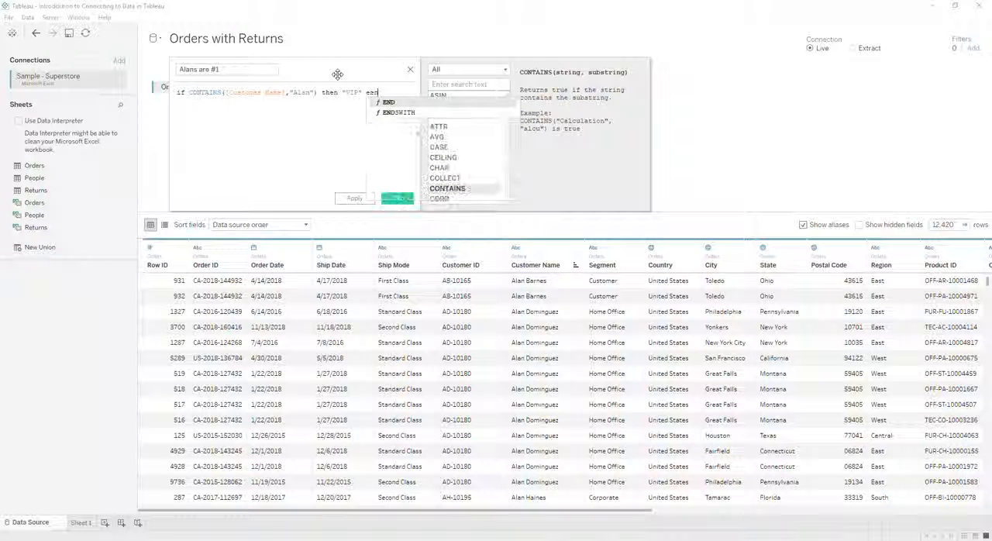
{"action": "left_click", "coordinate": [397, 198]}
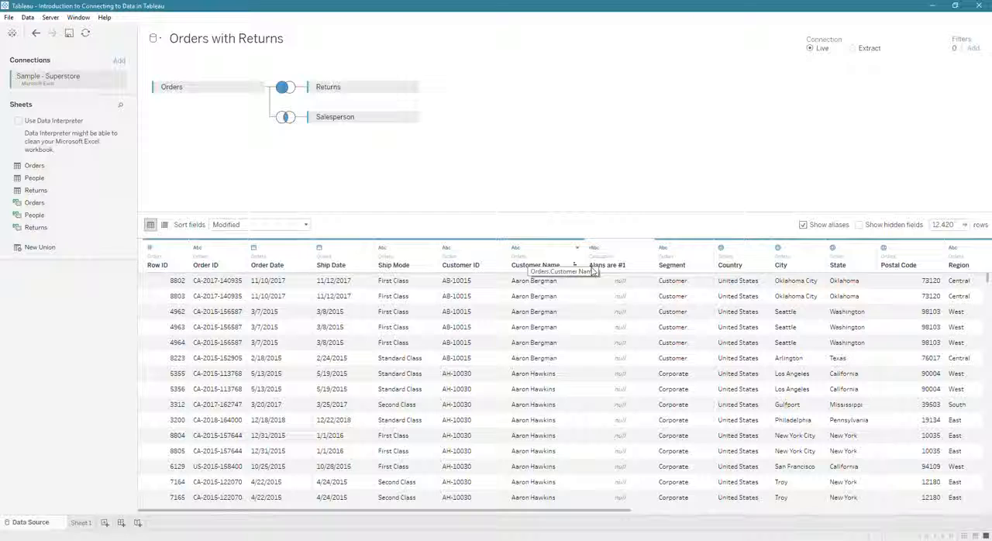
Step: Sort the data grid by the "Alans are #1" column in descending order and check the VIP rows
{"action": "scroll", "coordinate": [613, 356], "scroll_direction": "down", "scroll_amount": 4}
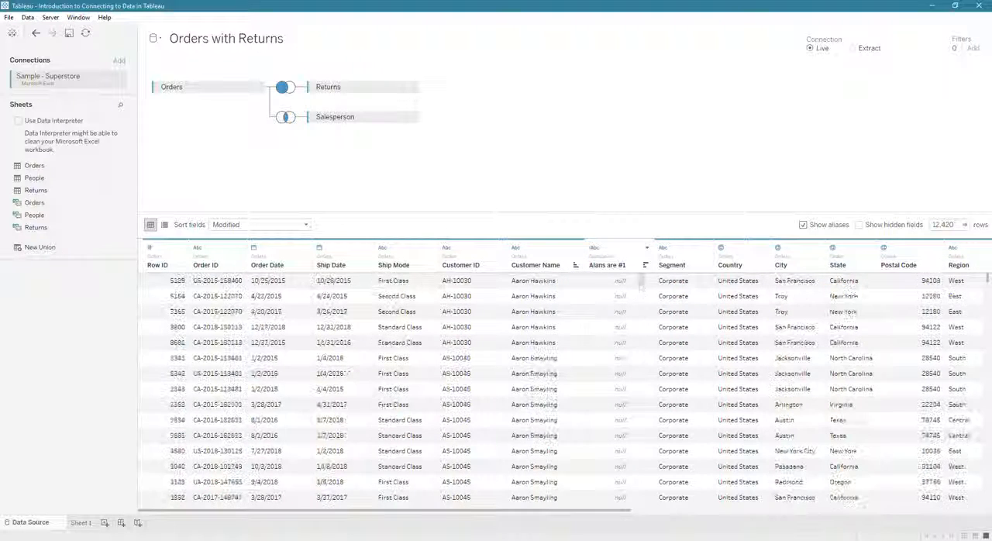
{"action": "left_click", "coordinate": [647, 266]}
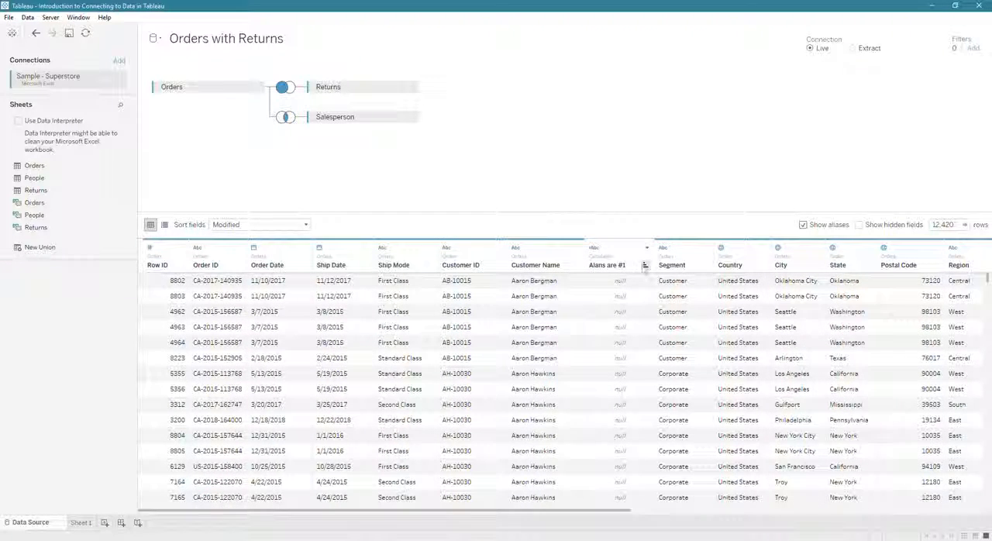
{"action": "left_click", "coordinate": [646, 266]}
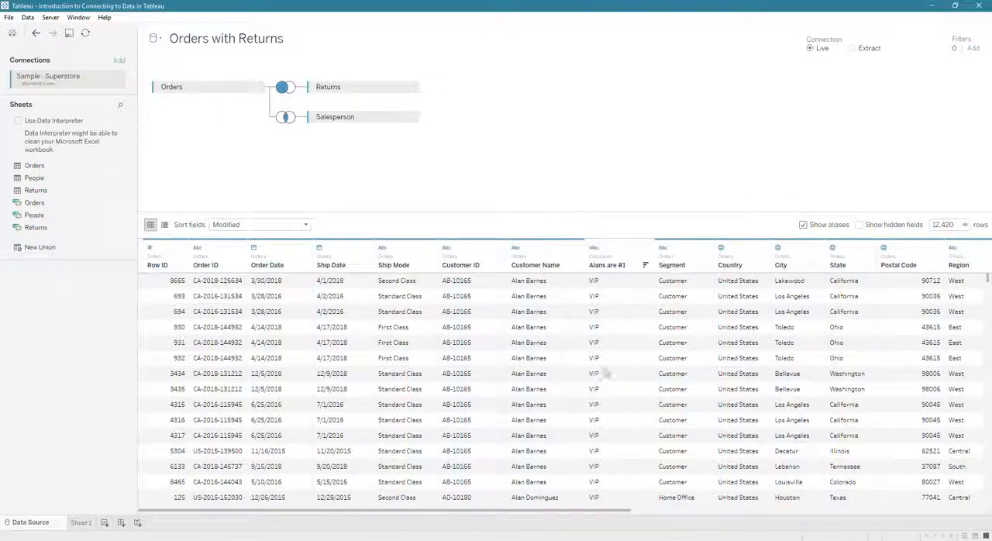
{"action": "scroll", "coordinate": [603, 376], "scroll_direction": "down", "scroll_amount": 5}
{"action": "scroll", "coordinate": [603, 400], "scroll_direction": "down", "scroll_amount": 10}
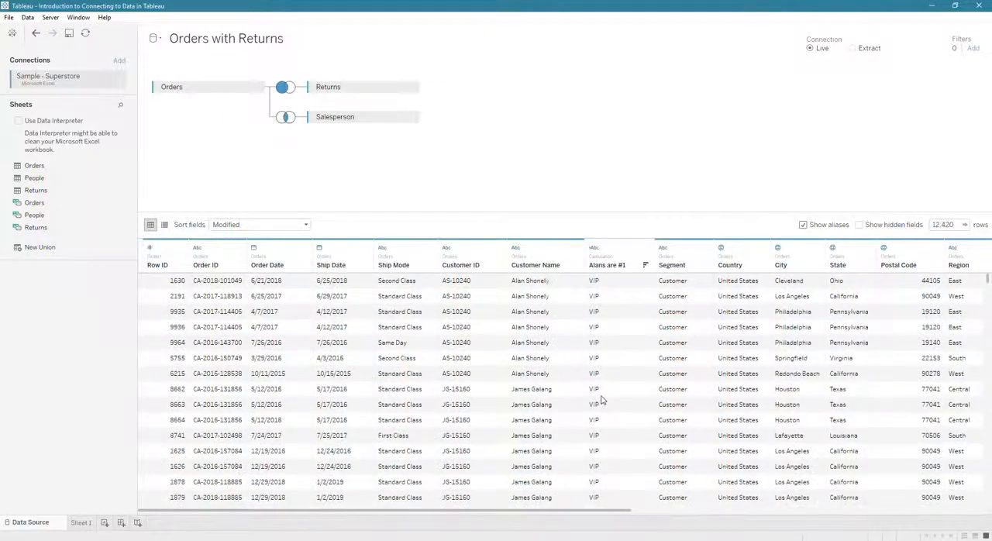
{"action": "scroll", "coordinate": [603, 400], "scroll_direction": "up", "scroll_amount": 5}
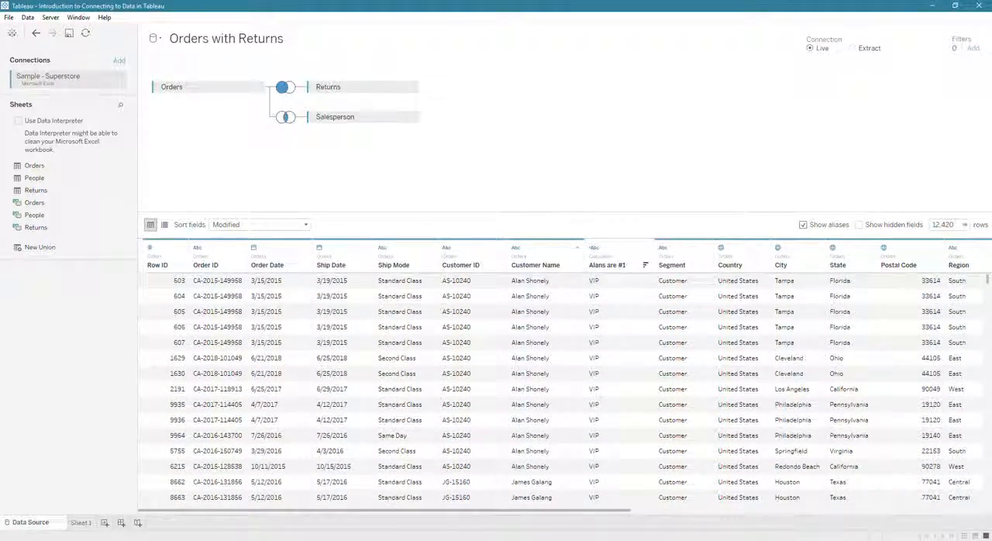
{"action": "left_click", "coordinate": [577, 248]}
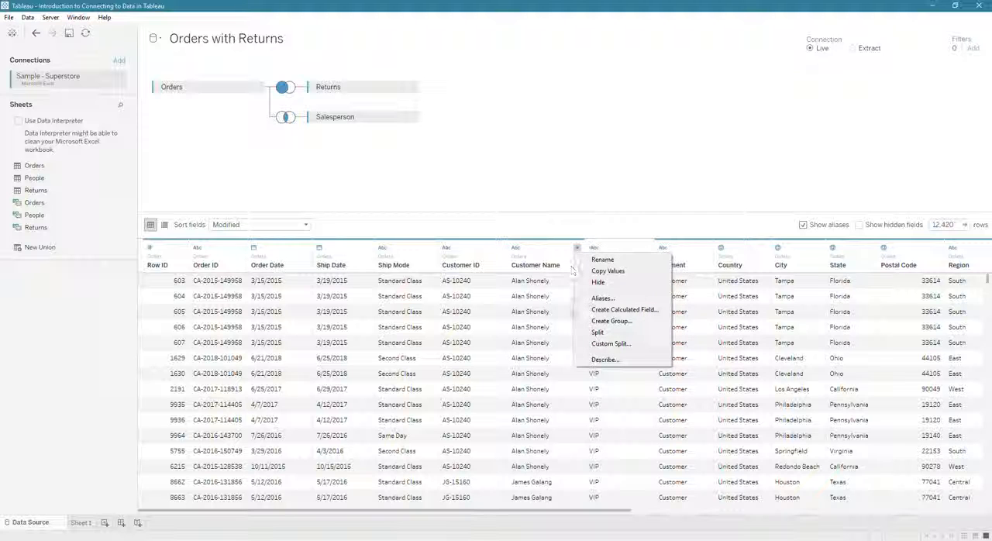
{"action": "left_click", "coordinate": [621, 322]}
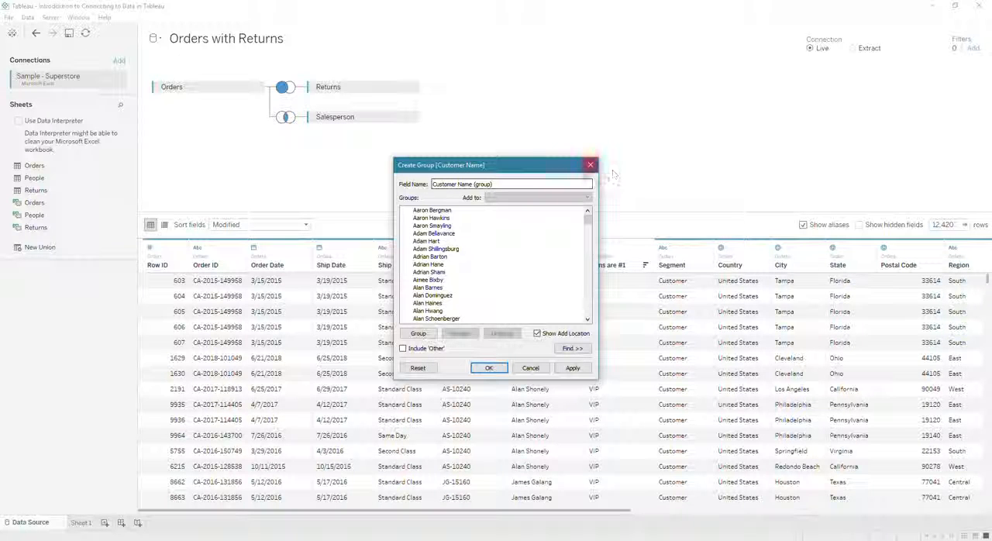
{"action": "left_click", "coordinate": [589, 166]}
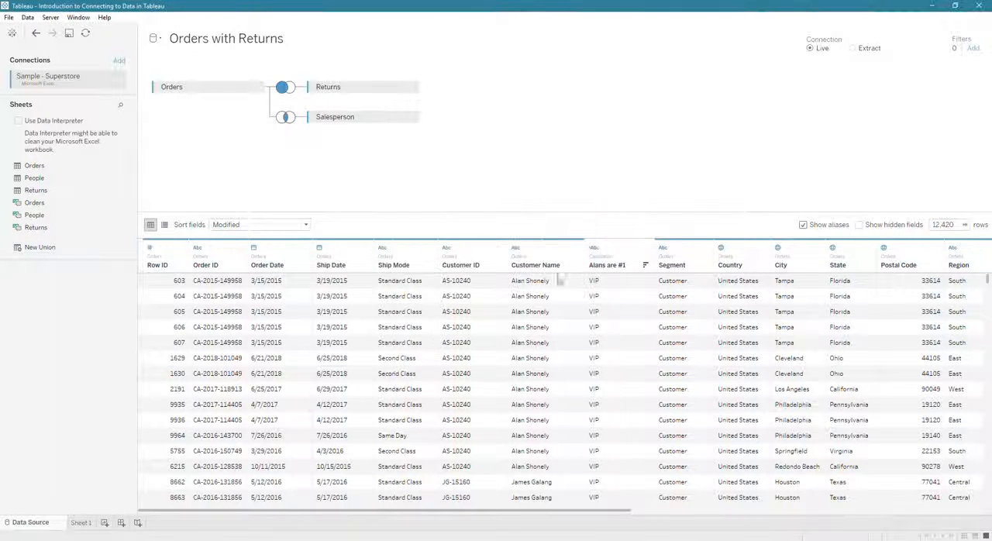
Step: Start a new group on Product Name and select the #10-4 1/8" x 9 1/2" Security-Tint Envelopes, 12 Colored Short Pencils and 3-ring staple pack
{"action": "left_click_drag", "start_coordinate": [598, 513], "coordinate": [821, 500]}
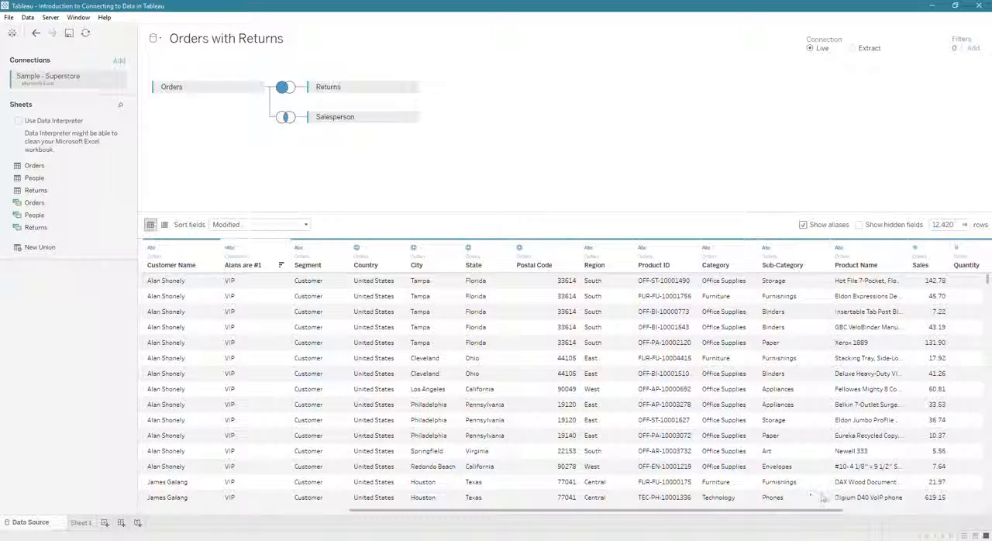
{"action": "left_click", "coordinate": [902, 248]}
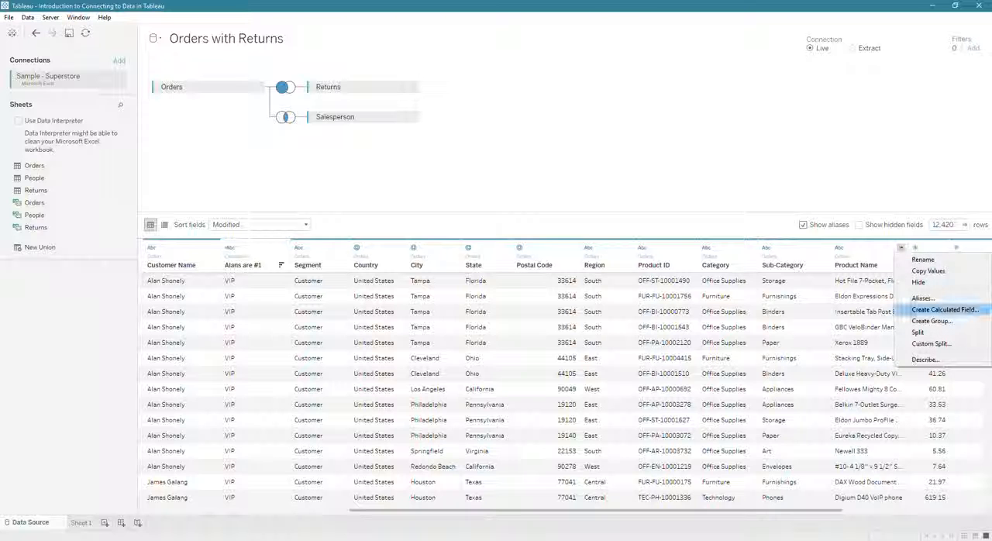
{"action": "left_click", "coordinate": [914, 320]}
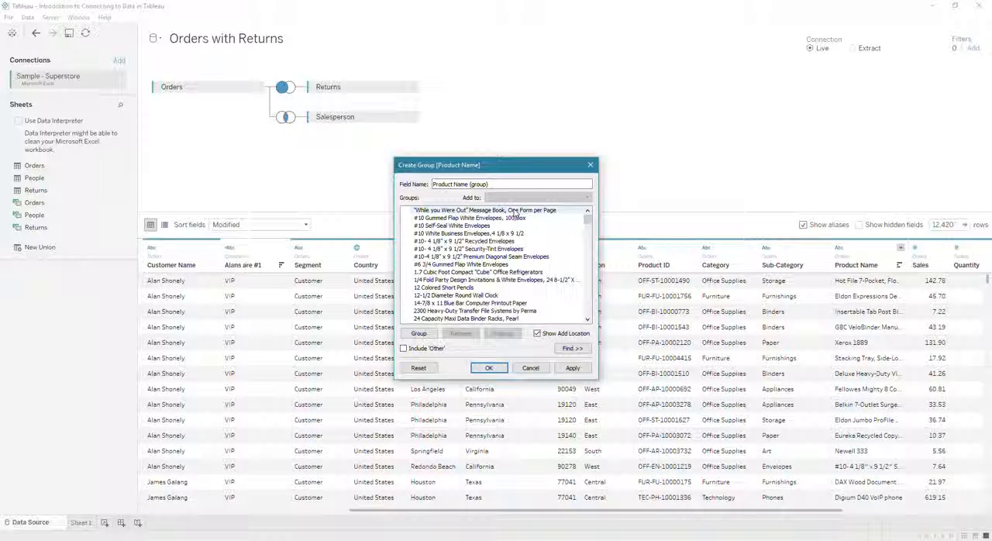
{"action": "scroll", "coordinate": [512, 288], "scroll_direction": "down", "scroll_amount": 1}
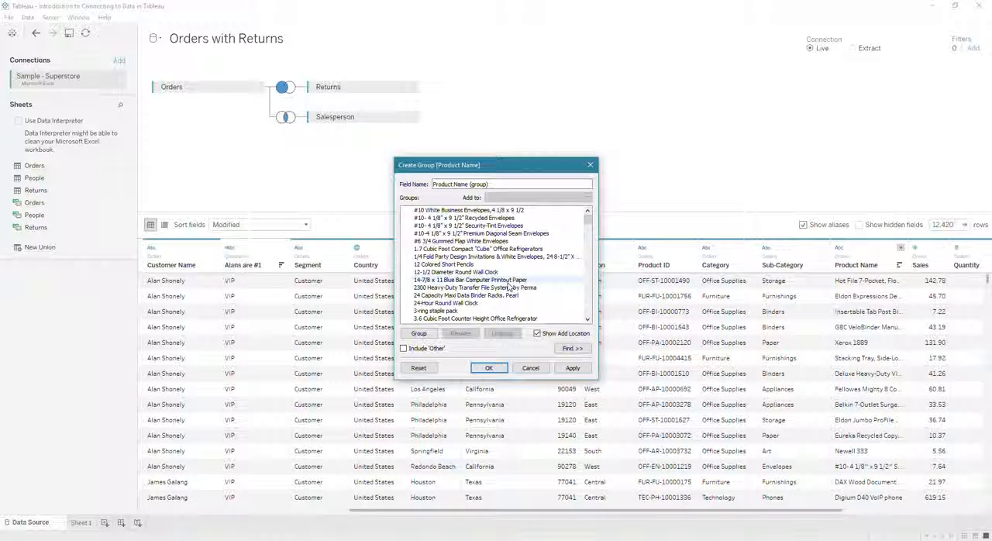
{"action": "left_click", "coordinate": [496, 311]}
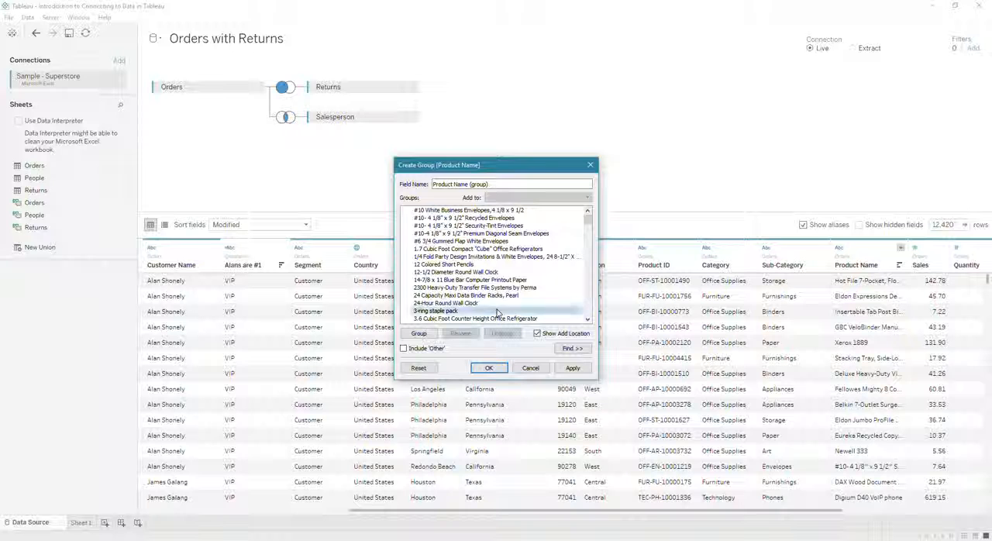
{"action": "left_click", "coordinate": [508, 265], "text": "ctrl"}
{"action": "left_click", "coordinate": [508, 226], "text": "ctrl"}
{"action": "scroll", "coordinate": [500, 302], "scroll_direction": "down", "scroll_amount": 5}
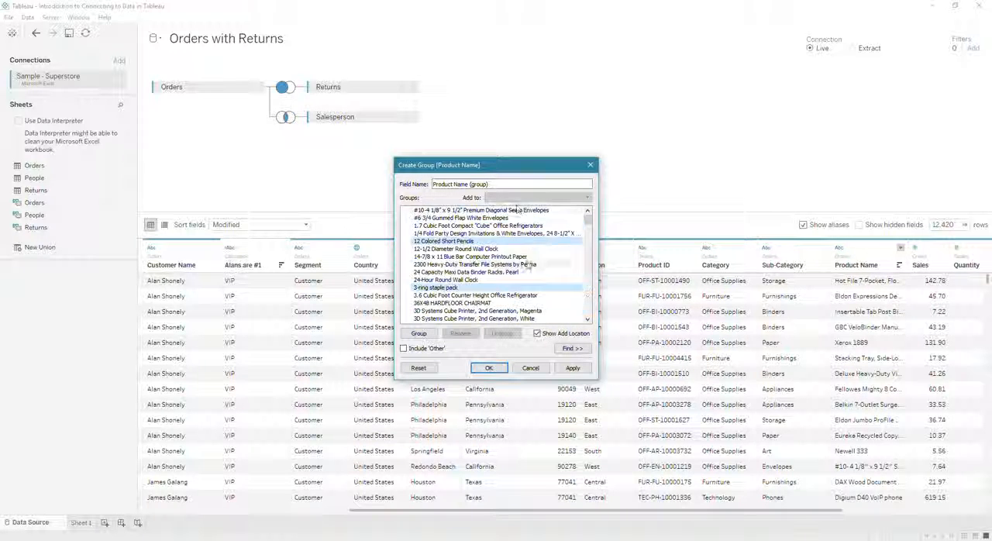
Step: Add 3M Hangers With Command Adhesive, the 3M Polarizing Task Lamp and the 6" Cubicle Wall Clock to the selection, and group the selected products
{"action": "left_click", "coordinate": [500, 303], "text": "ctrl"}
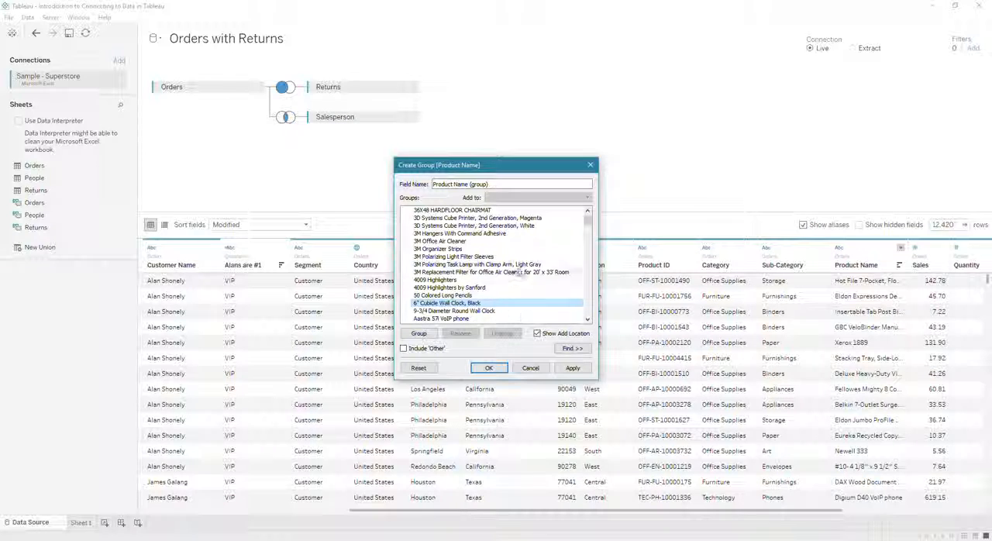
{"action": "left_click", "coordinate": [511, 264], "text": "ctrl"}
{"action": "left_click", "coordinate": [514, 234], "text": "ctrl"}
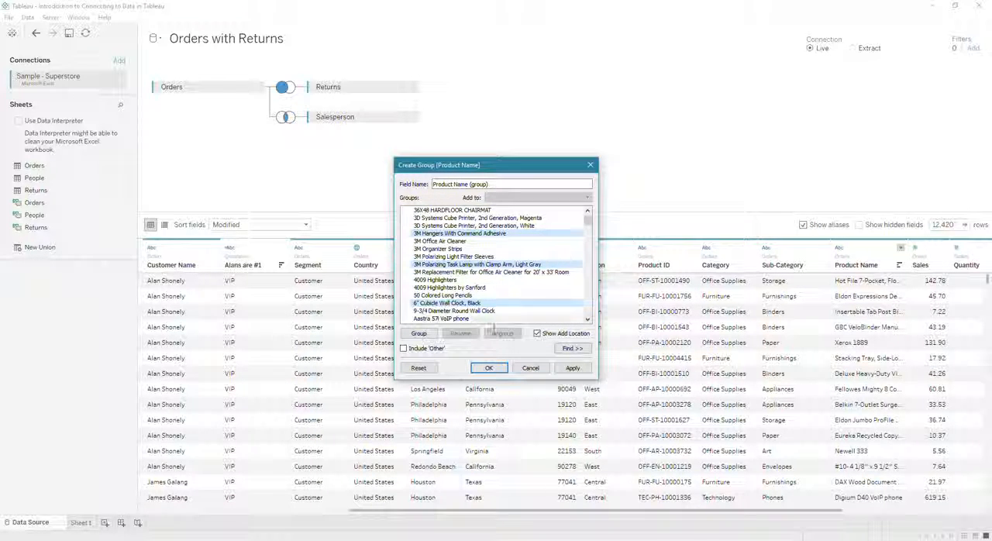
{"action": "left_click", "coordinate": [420, 333]}
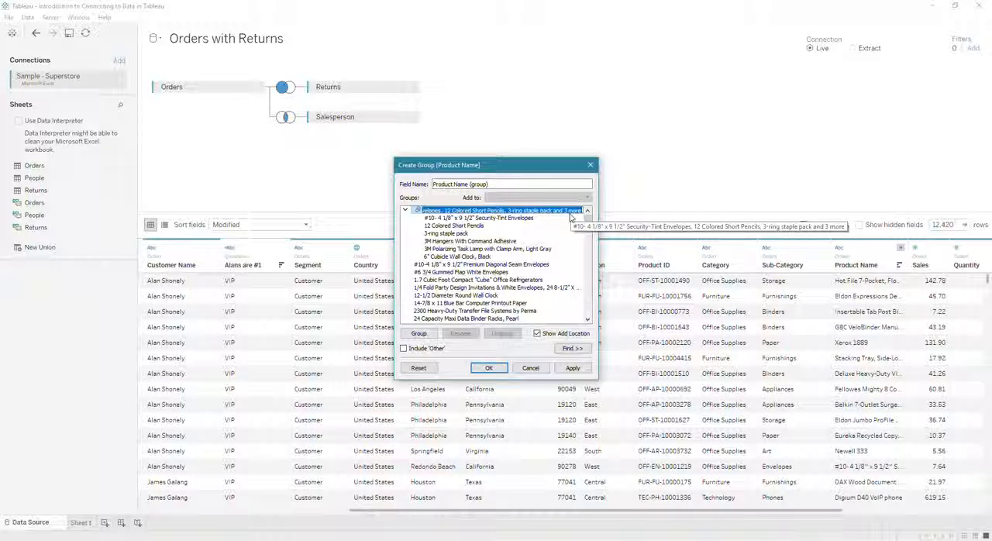
Step: Name the product group West Supplies, set the group field's name to West Supplies Products, and save it
{"action": "type", "text": "Wal"}
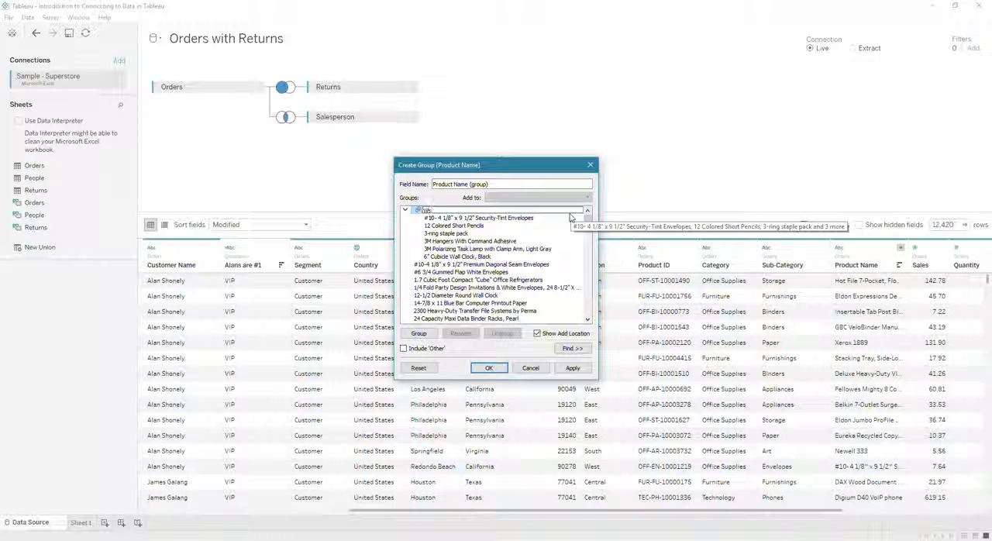
{"action": "type", "text": "t Supplies"}
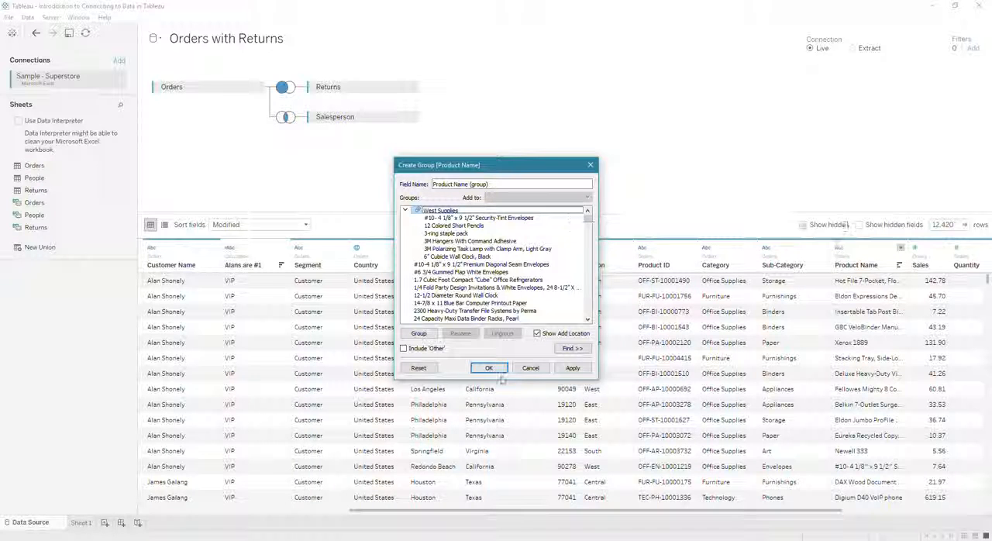
{"action": "left_click_drag", "start_coordinate": [490, 181], "coordinate": [339, 169]}
{"action": "type", "text": "West Su"}
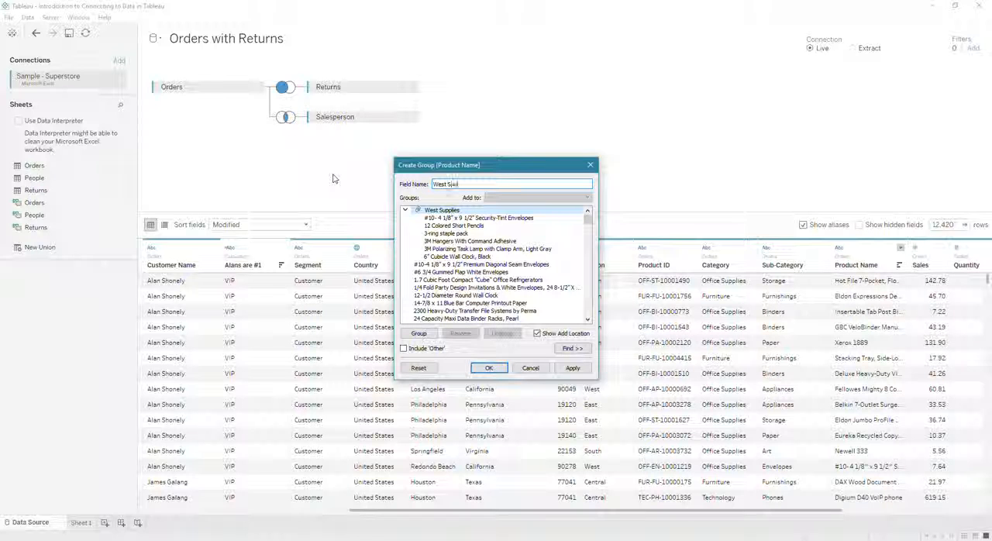
{"action": "type", "text": "pplies Products"}
{"action": "left_click", "coordinate": [572, 368]}
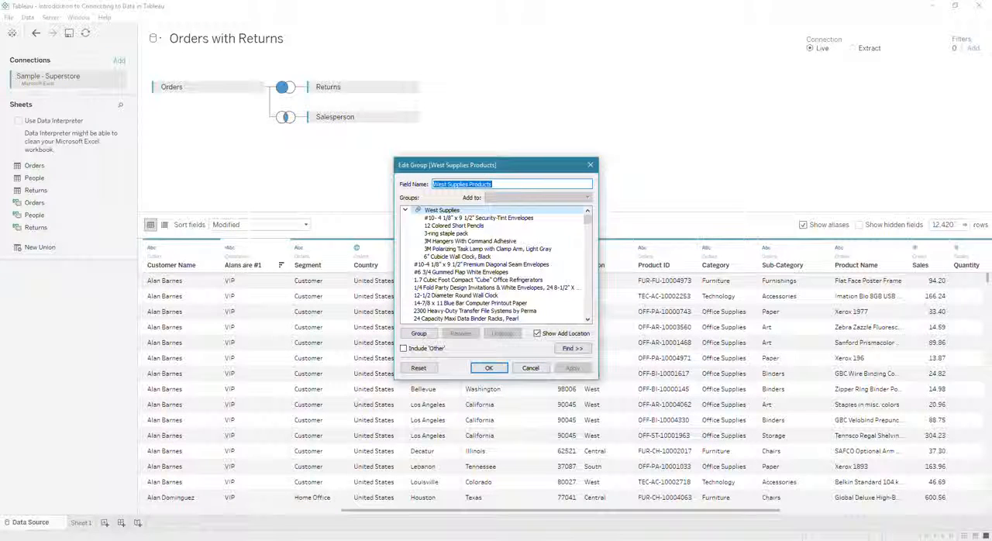
{"action": "left_click", "coordinate": [488, 367]}
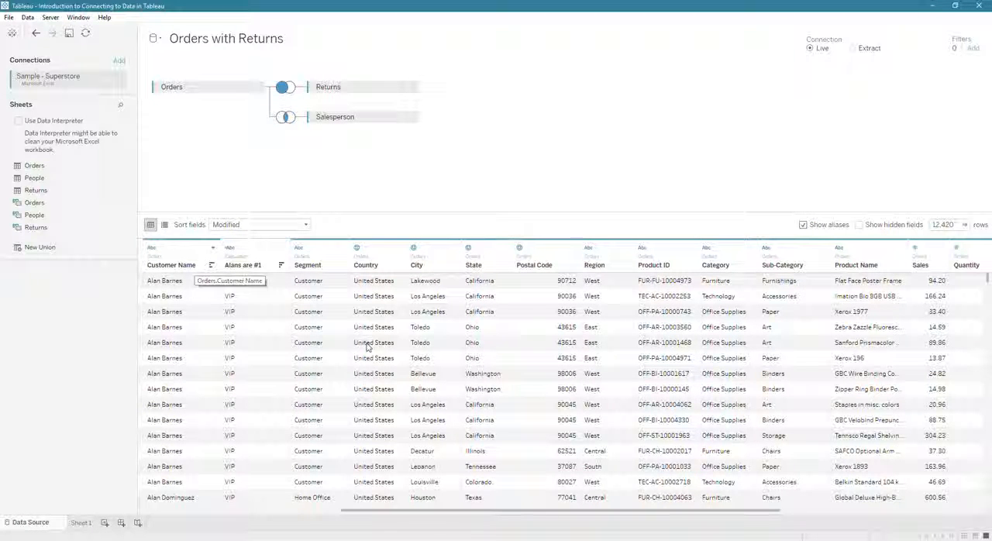
Step: Sort the data grid by the West Supplies Products column in ascending order and look through its rows
{"action": "left_click_drag", "start_coordinate": [631, 515], "coordinate": [836, 514]}
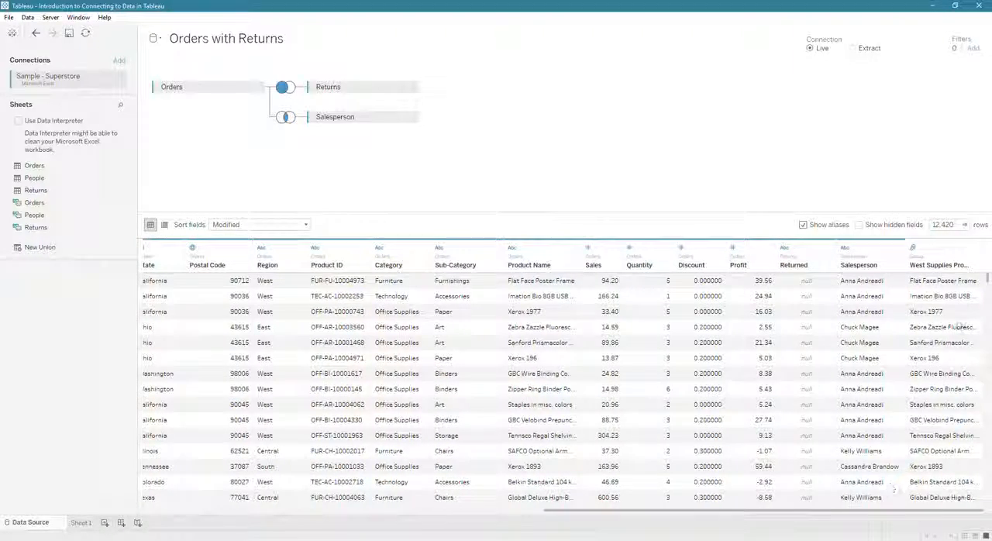
{"action": "scroll", "coordinate": [936, 338], "scroll_direction": "down", "scroll_amount": 1}
{"action": "scroll", "coordinate": [936, 332], "scroll_direction": "down", "scroll_amount": 8}
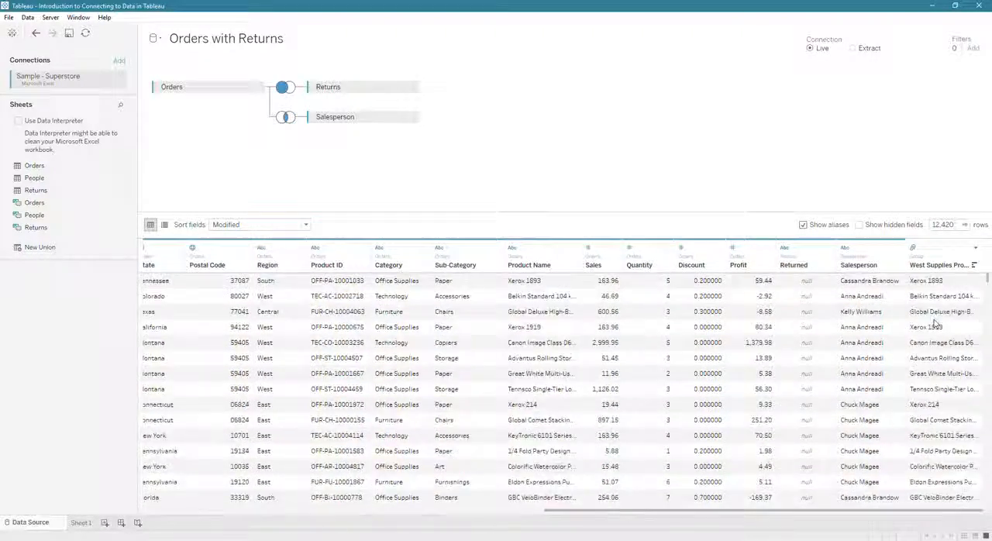
{"action": "scroll", "coordinate": [936, 325], "scroll_direction": "down", "scroll_amount": 1}
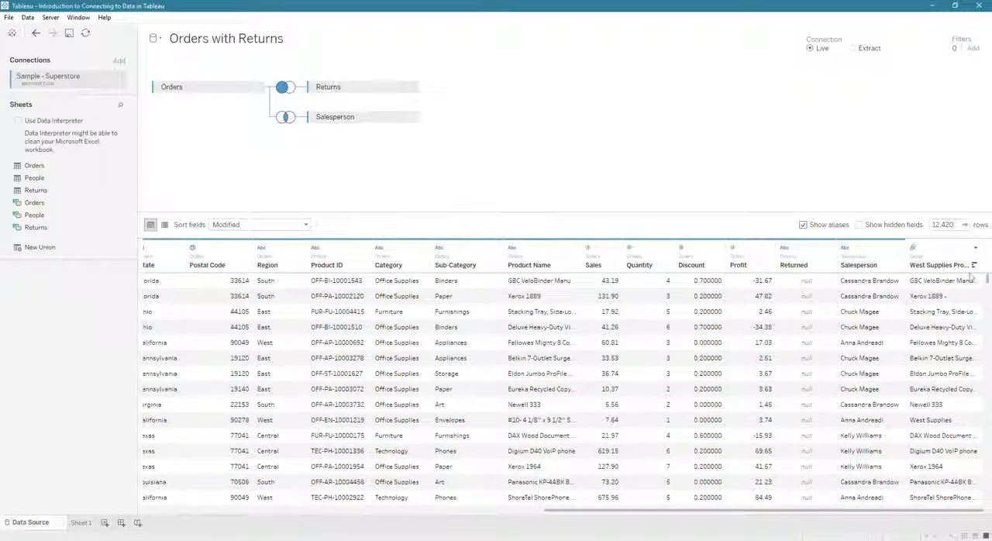
{"action": "left_click_drag", "start_coordinate": [988, 280], "coordinate": [978, 379]}
{"action": "left_click", "coordinate": [975, 266]}
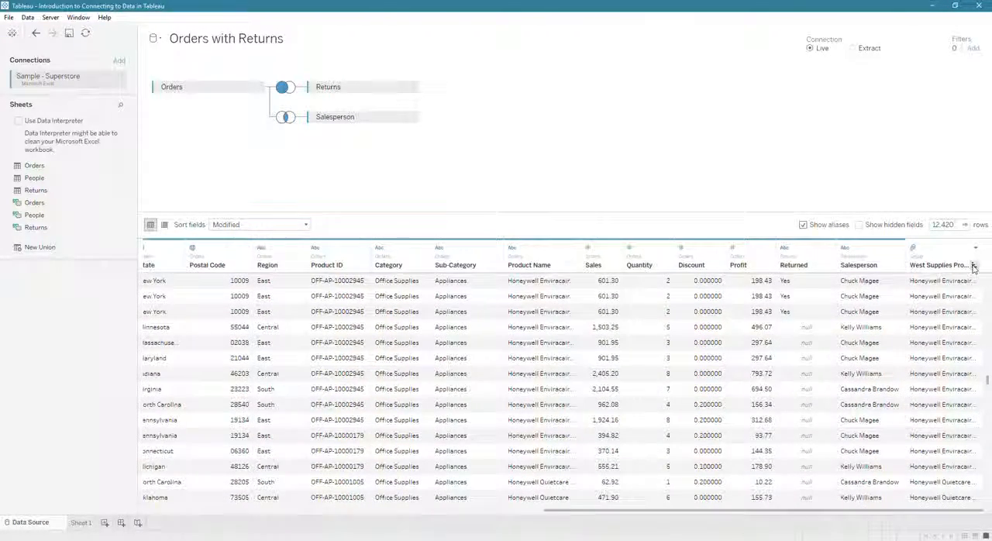
{"action": "left_click_drag", "start_coordinate": [988, 380], "coordinate": [987, 502]}
{"action": "scroll", "coordinate": [940, 425], "scroll_direction": "up", "scroll_amount": 5}
{"action": "scroll", "coordinate": [940, 425], "scroll_direction": "up", "scroll_amount": 4}
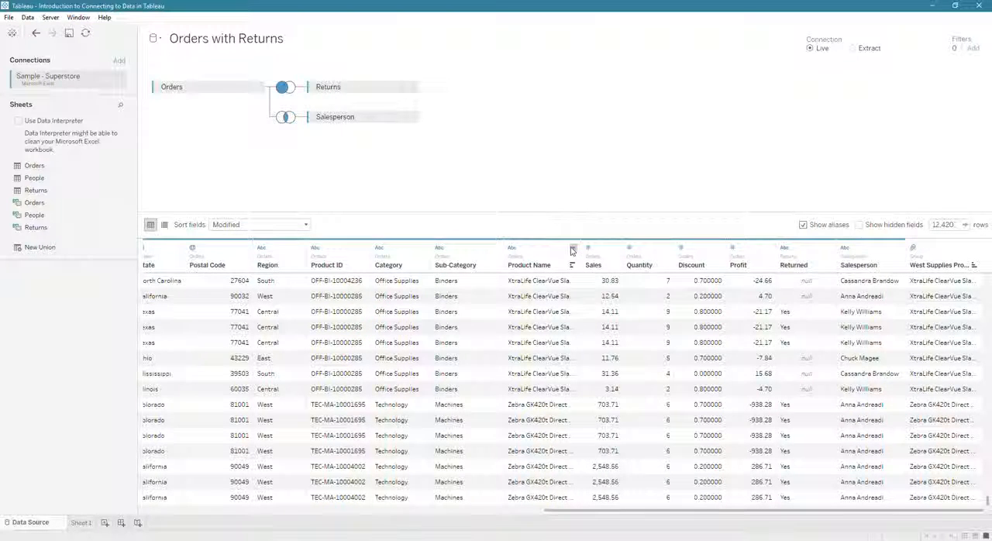
Step: Automatically split the Product ID column into separate fields
{"action": "left_click", "coordinate": [573, 248]}
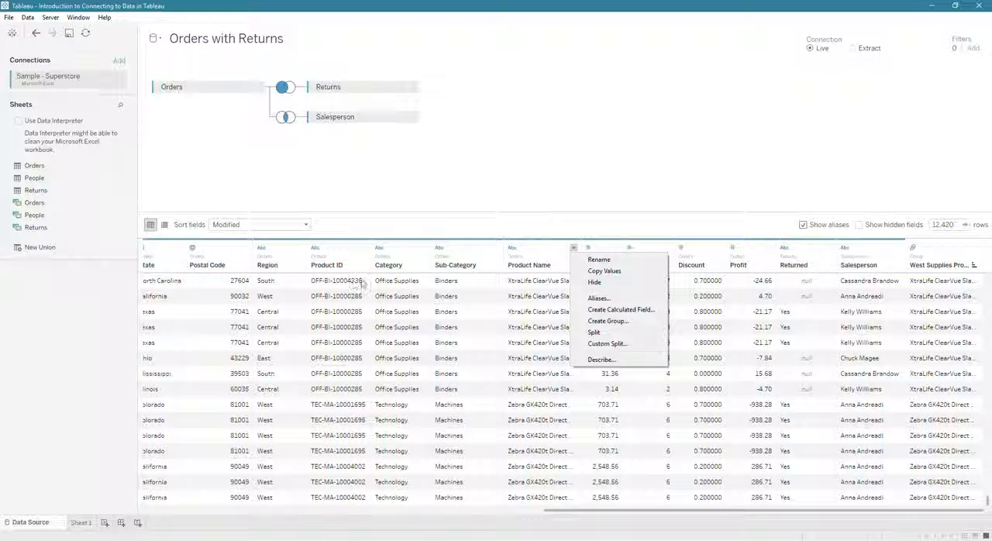
{"action": "left_click", "coordinate": [356, 253]}
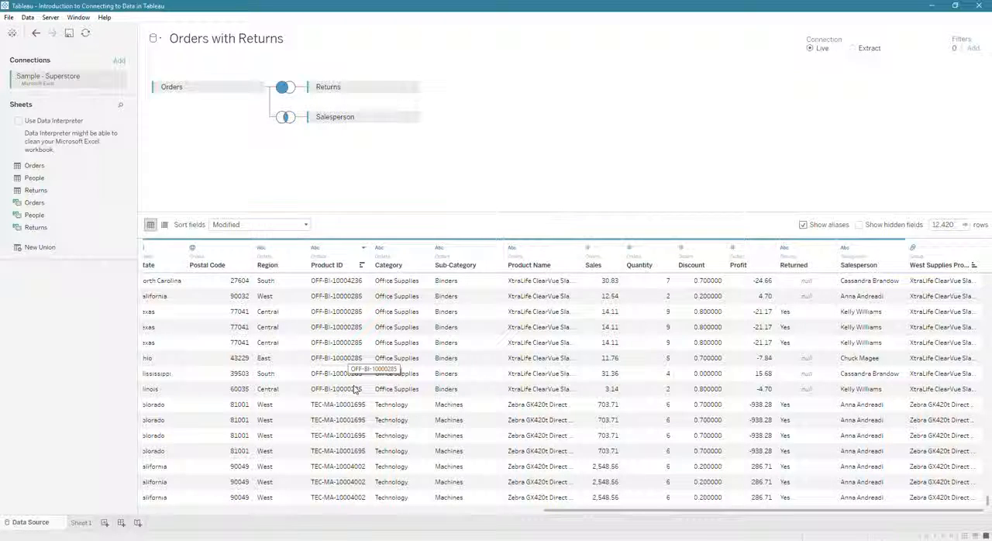
{"action": "left_click", "coordinate": [363, 248]}
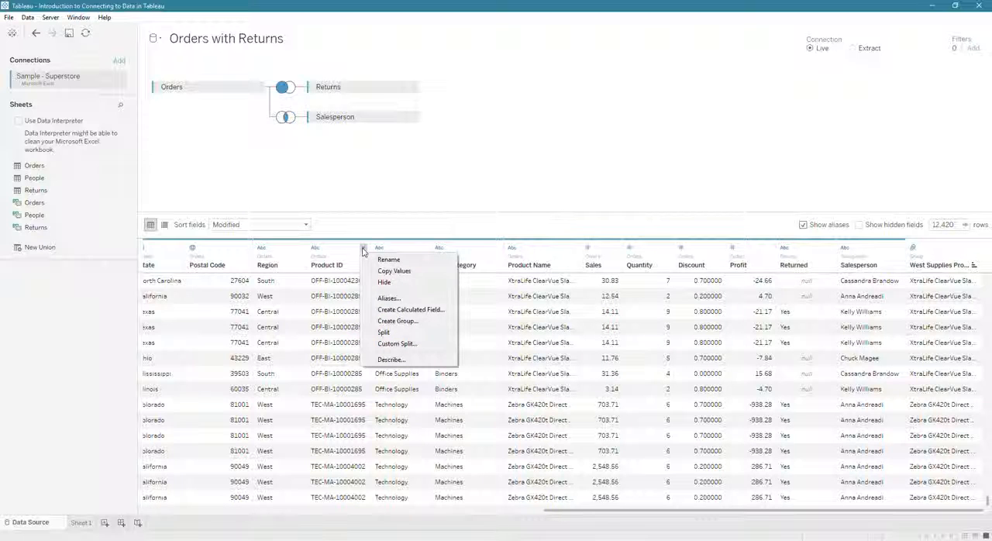
{"action": "left_click", "coordinate": [386, 332]}
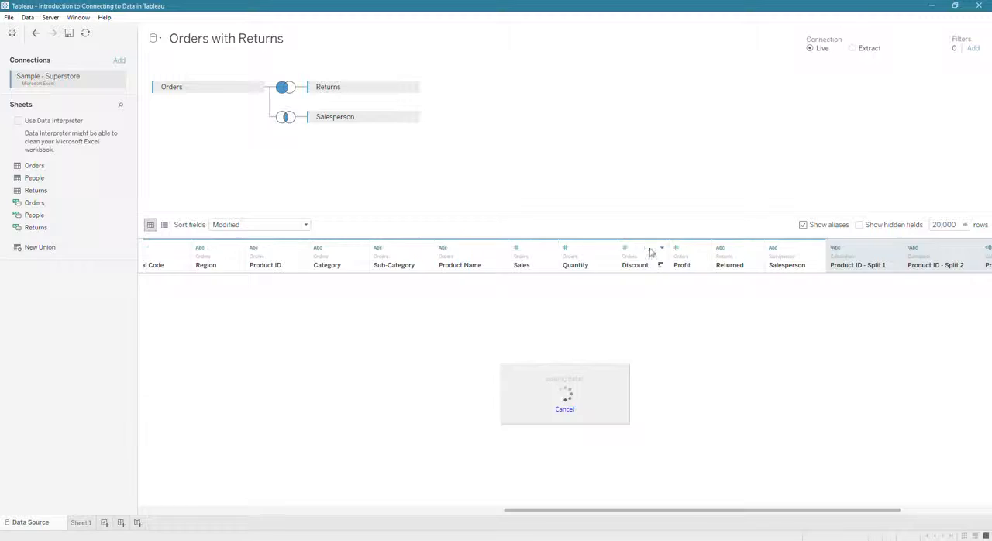
Step: Try to rename the first Product ID split column as Category
{"action": "left_click_drag", "start_coordinate": [867, 511], "coordinate": [939, 510]}
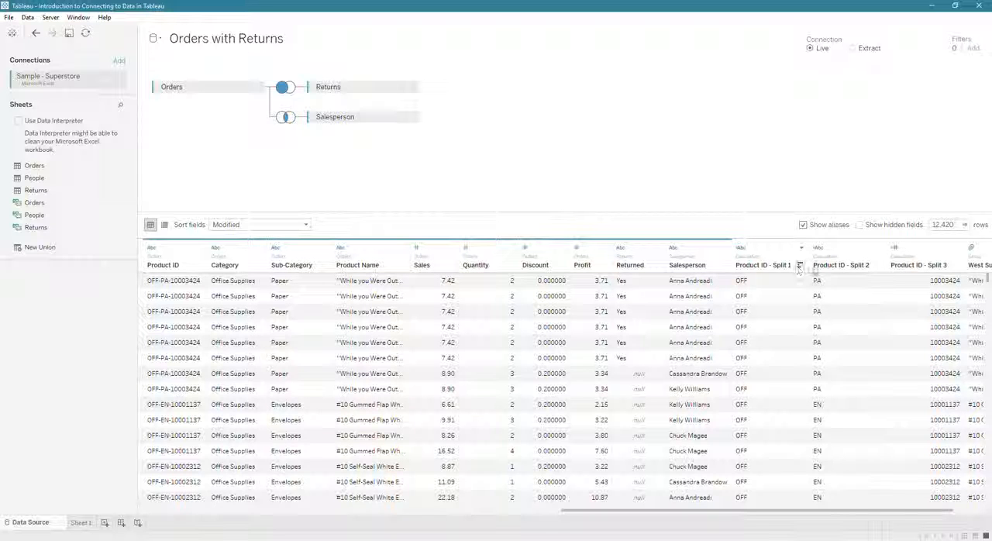
{"action": "left_click", "coordinate": [752, 266]}
{"action": "double_click", "coordinate": [749, 265]}
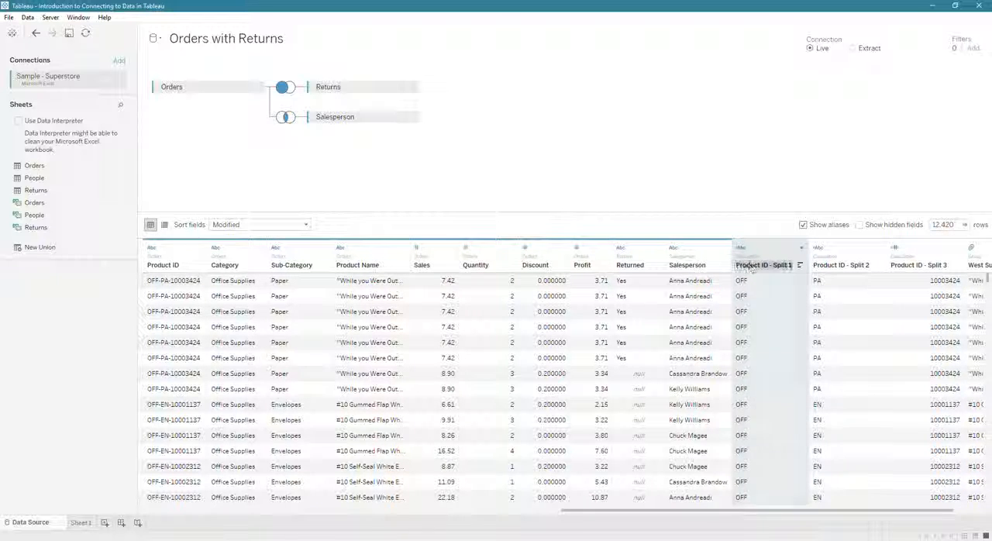
{"action": "type", "text": "Ori"}
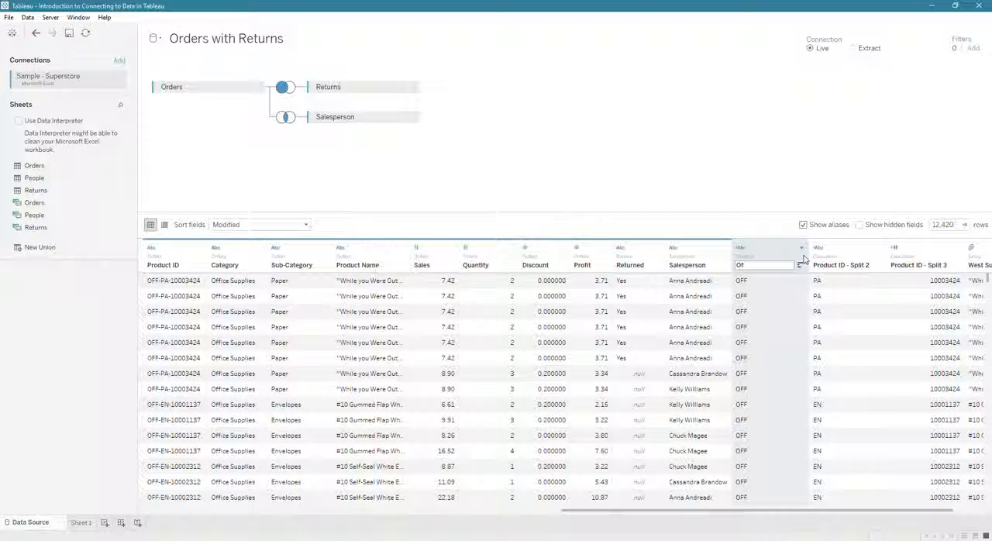
{"action": "type", "text": "egory"}
{"action": "left_click", "coordinate": [859, 266]}
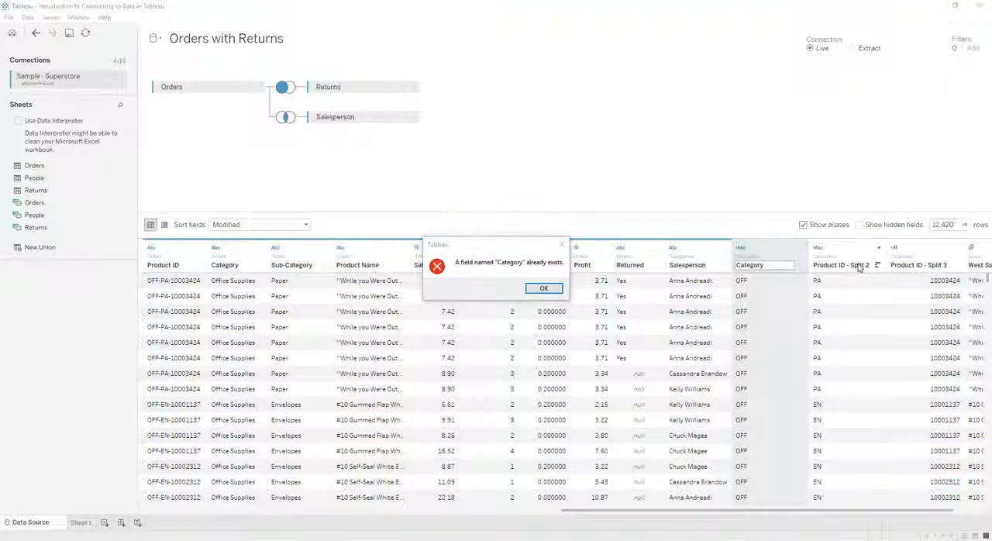
{"action": "left_click", "coordinate": [543, 289]}
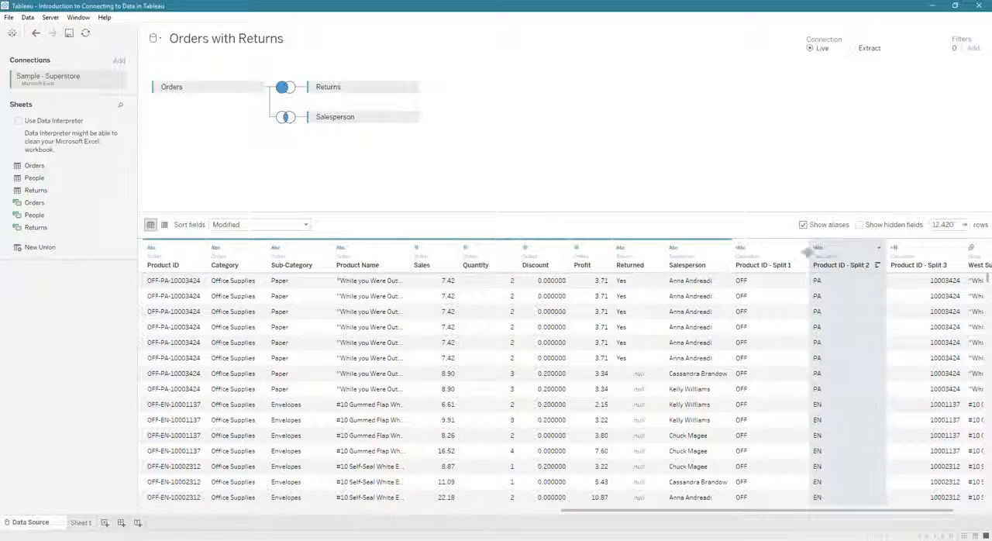
Step: Rename the Product ID - Split 1 column as Category Abbreviation
{"action": "double_click", "coordinate": [755, 266]}
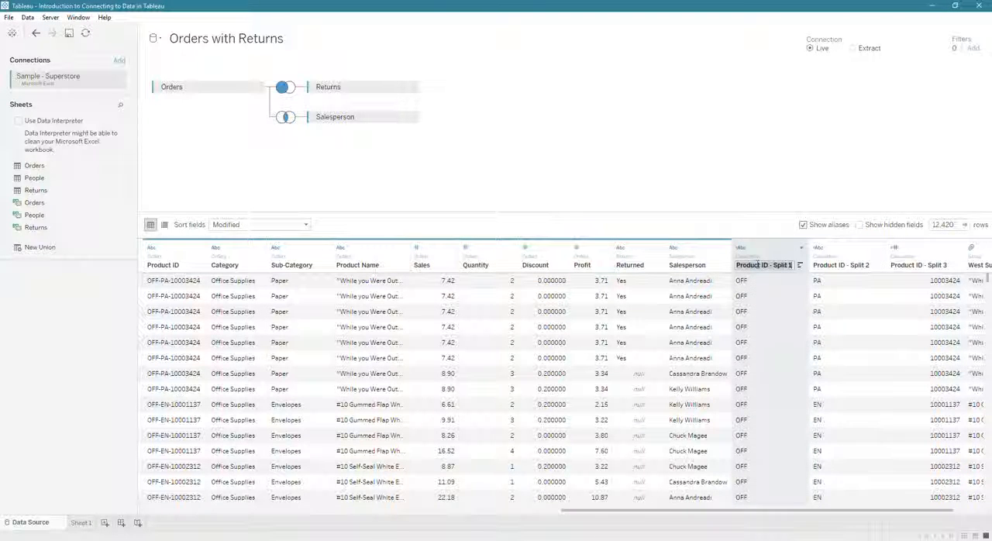
{"action": "type", "text": "Clategory Al"}
{"action": "type", "text": "breviation"}
{"action": "key", "text": "Return"}
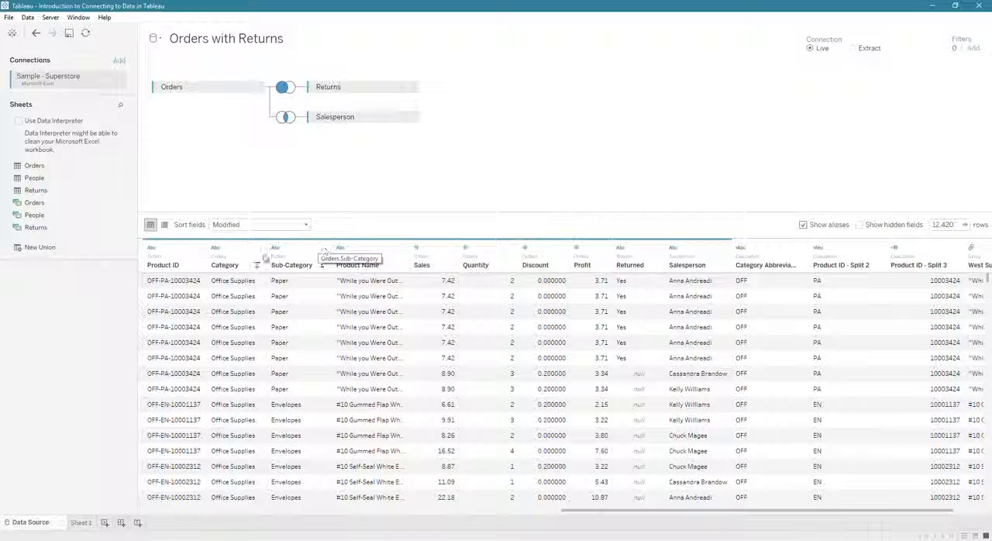
Step: Widen the Product Name column so that the full product names fit
{"action": "left_click", "coordinate": [199, 248]}
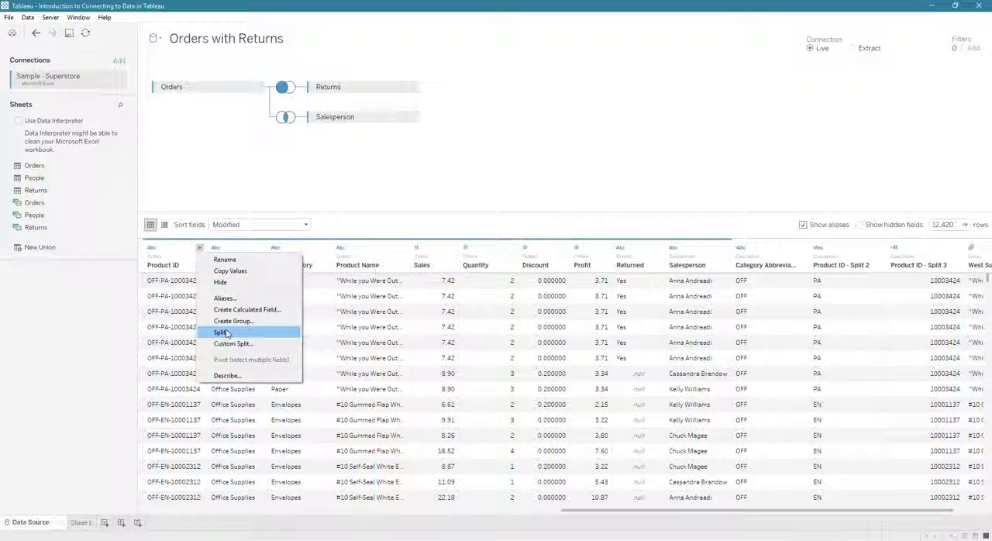
{"action": "left_click", "coordinate": [399, 259]}
{"action": "left_click_drag", "start_coordinate": [409, 250], "coordinate": [602, 255]}
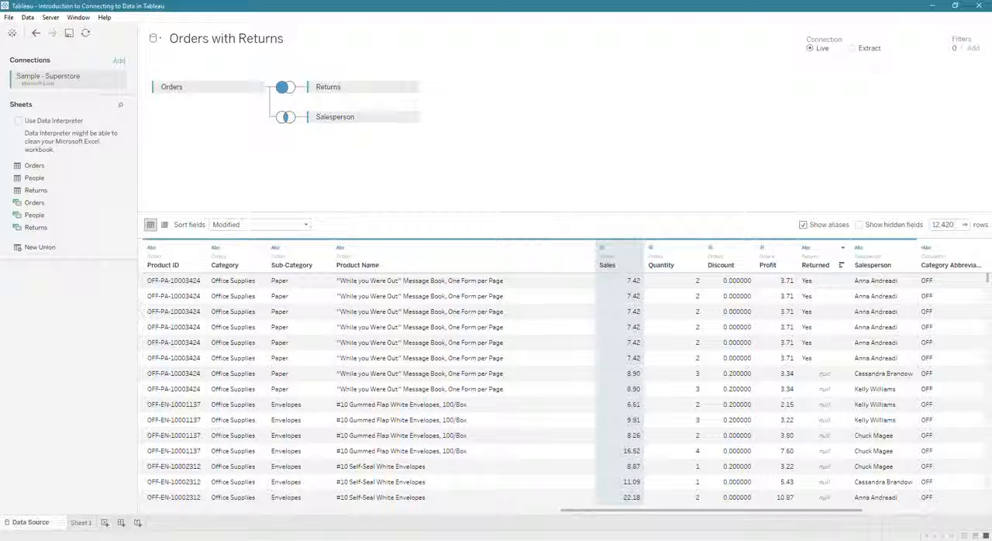
Step: Describe the West Supplies Products field, load its domain members and review its details
{"action": "left_click_drag", "start_coordinate": [807, 512], "coordinate": [835, 513]}
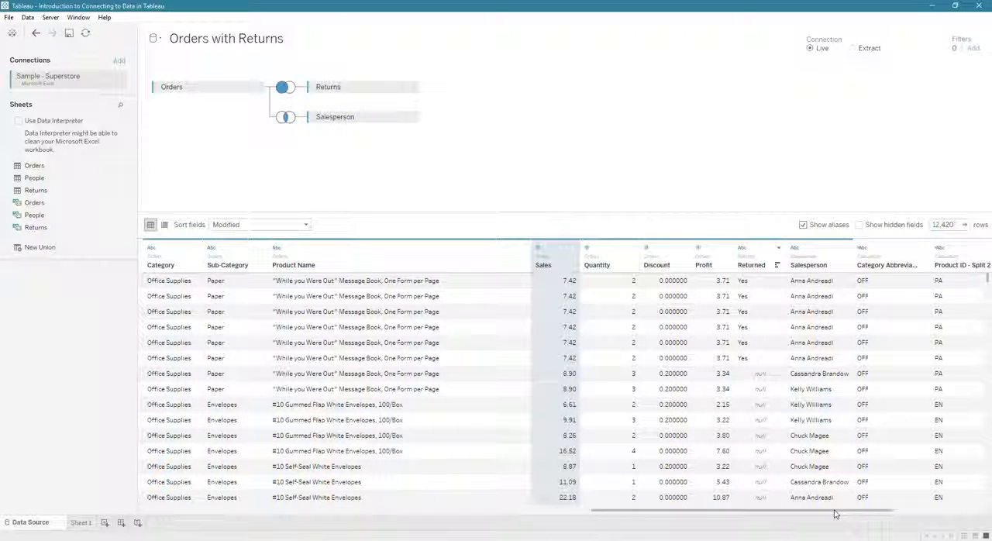
{"action": "left_click_drag", "start_coordinate": [875, 515], "coordinate": [947, 517]}
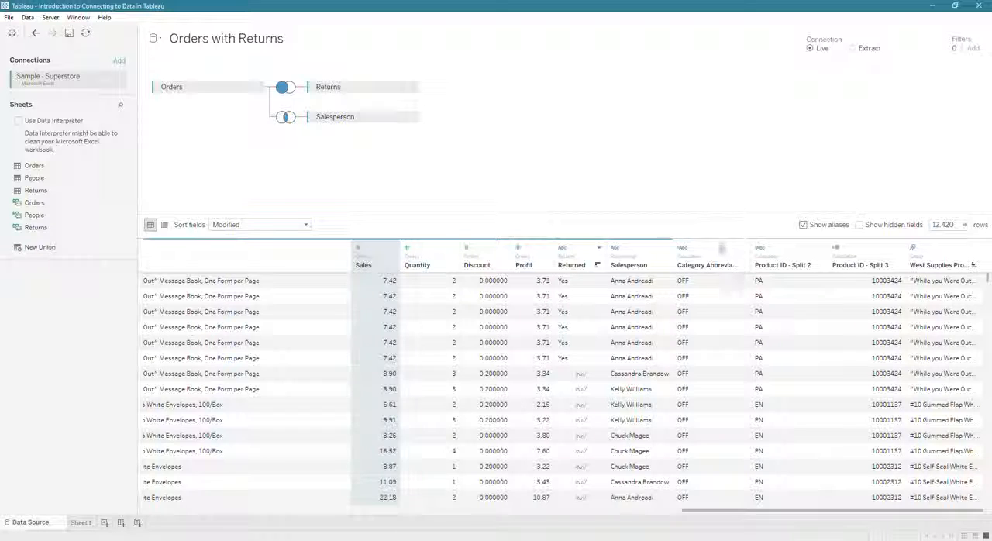
{"action": "left_click", "coordinate": [976, 248]}
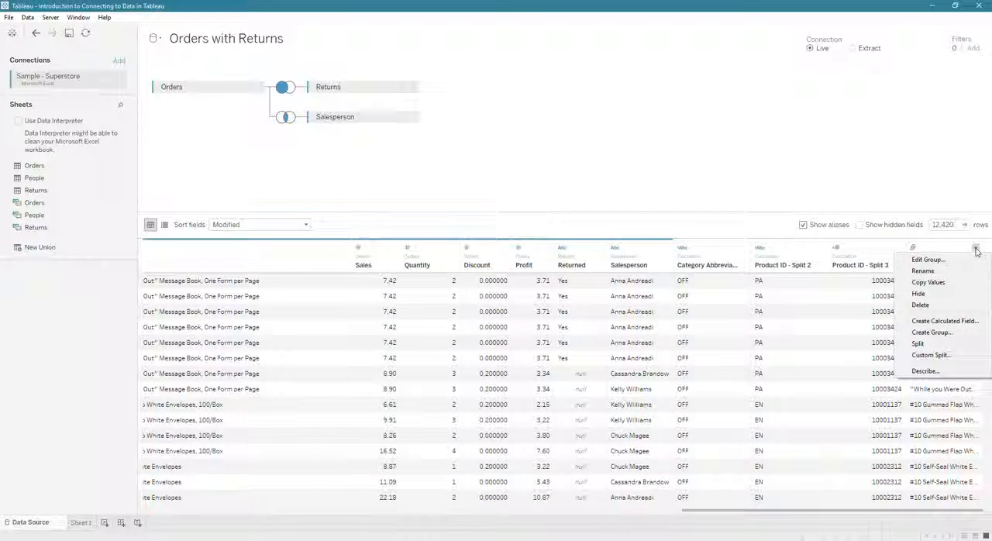
{"action": "left_click", "coordinate": [925, 371]}
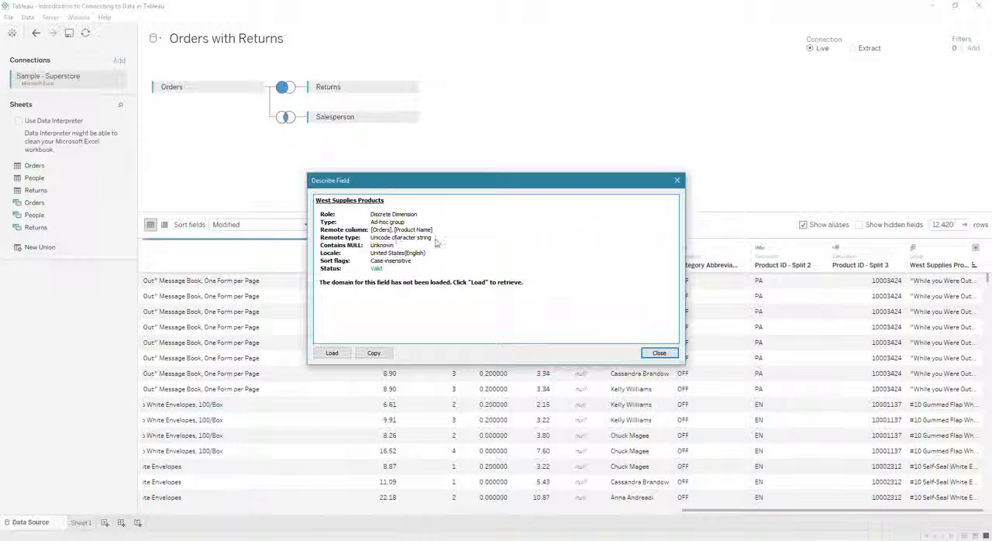
{"action": "left_click", "coordinate": [332, 354]}
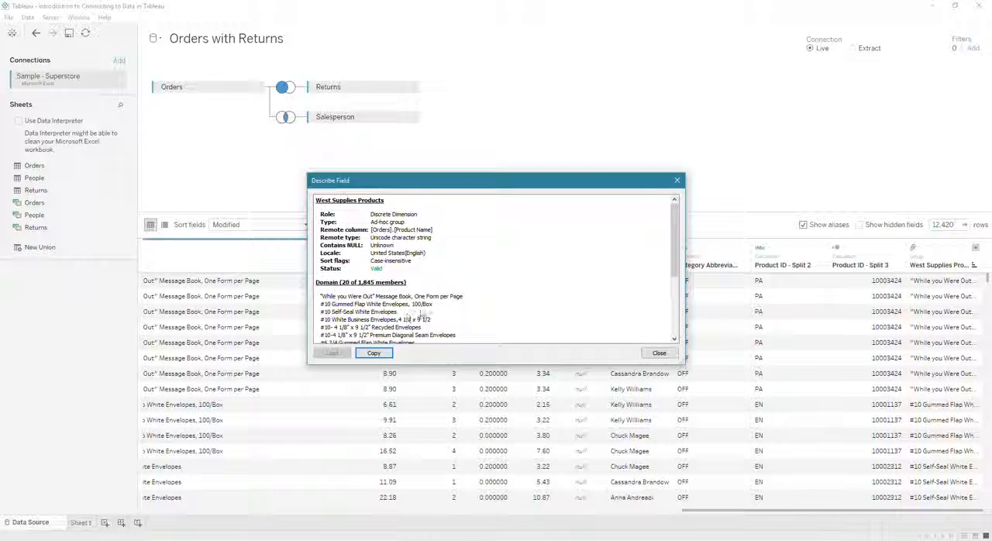
{"action": "scroll", "coordinate": [423, 318], "scroll_direction": "down", "scroll_amount": 5}
{"action": "scroll", "coordinate": [424, 322], "scroll_direction": "up", "scroll_amount": 6}
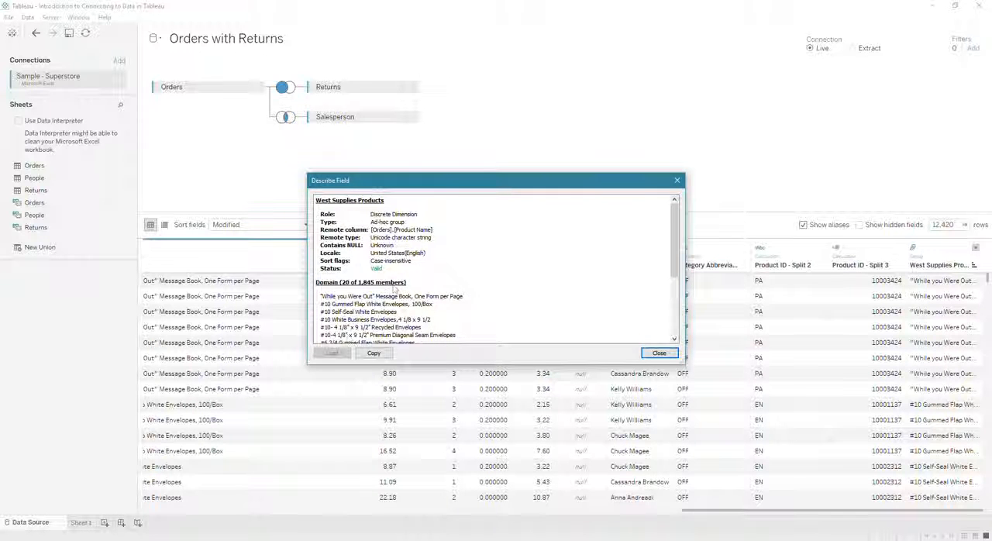
{"action": "scroll", "coordinate": [394, 291], "scroll_direction": "down", "scroll_amount": 6}
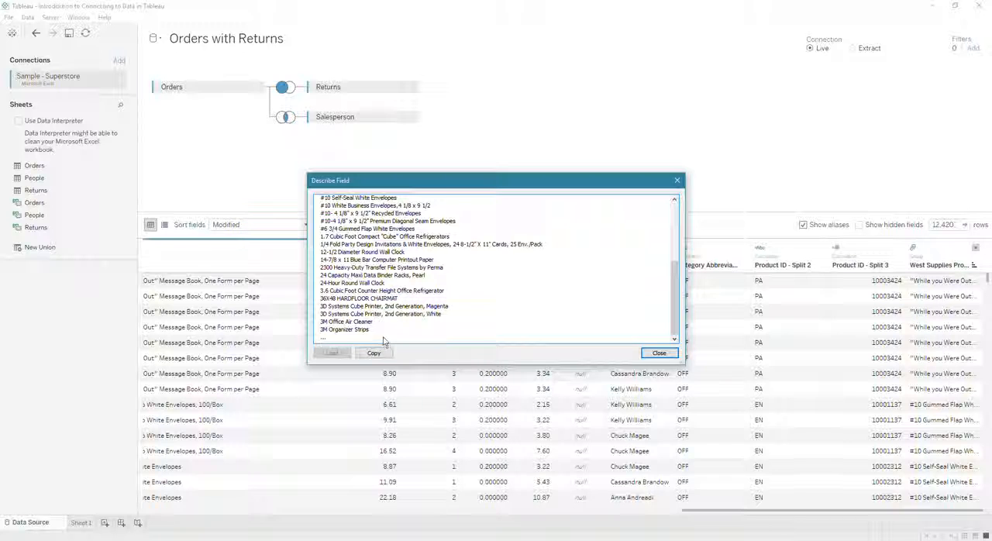
{"action": "scroll", "coordinate": [383, 338], "scroll_direction": "up", "scroll_amount": 10}
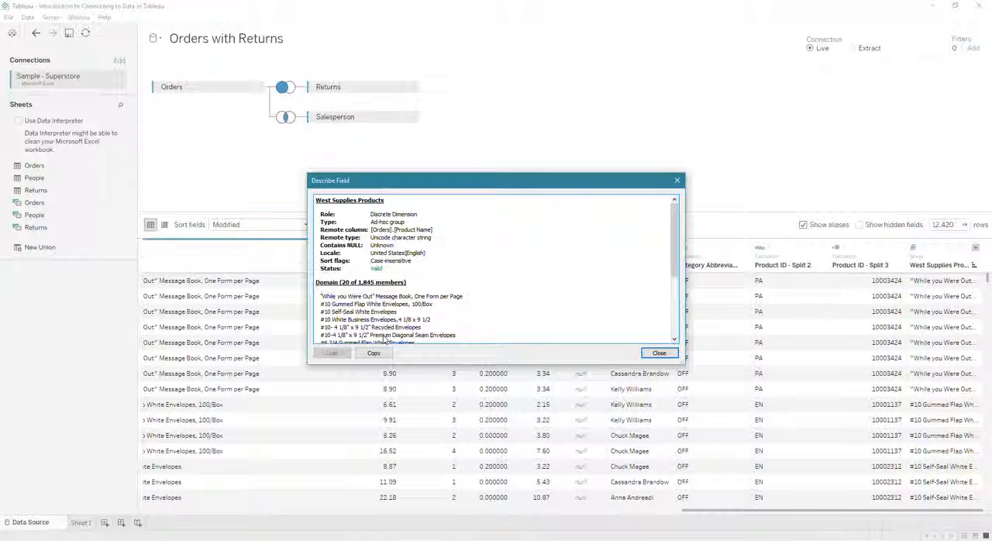
{"action": "mouse_move", "coordinate": [383, 270]}
{"action": "left_mouse_down"}
{"action": "mouse_move", "coordinate": [400, 262]}
{"action": "mouse_move", "coordinate": [391, 266]}
{"action": "left_mouse_up"}
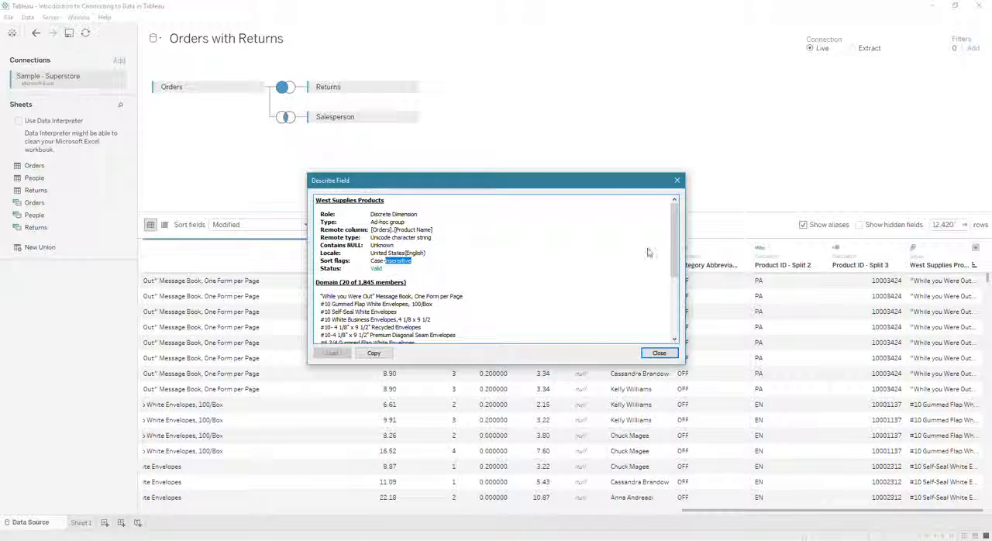
{"action": "left_click", "coordinate": [678, 182]}
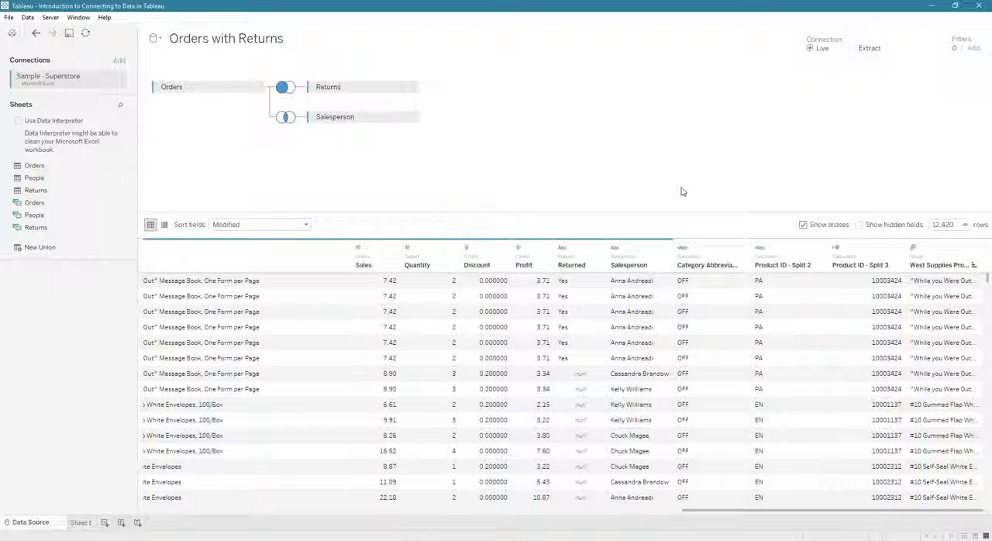
Step: Review the field options and available data types for the Discount column
{"action": "left_click", "coordinate": [505, 248]}
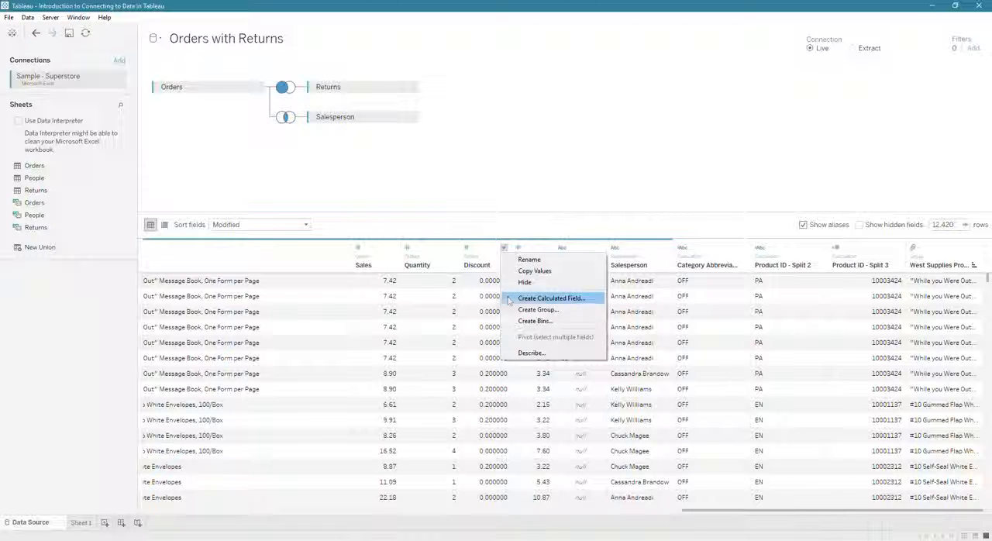
{"action": "left_click", "coordinate": [469, 249]}
{"action": "left_click", "coordinate": [468, 248]}
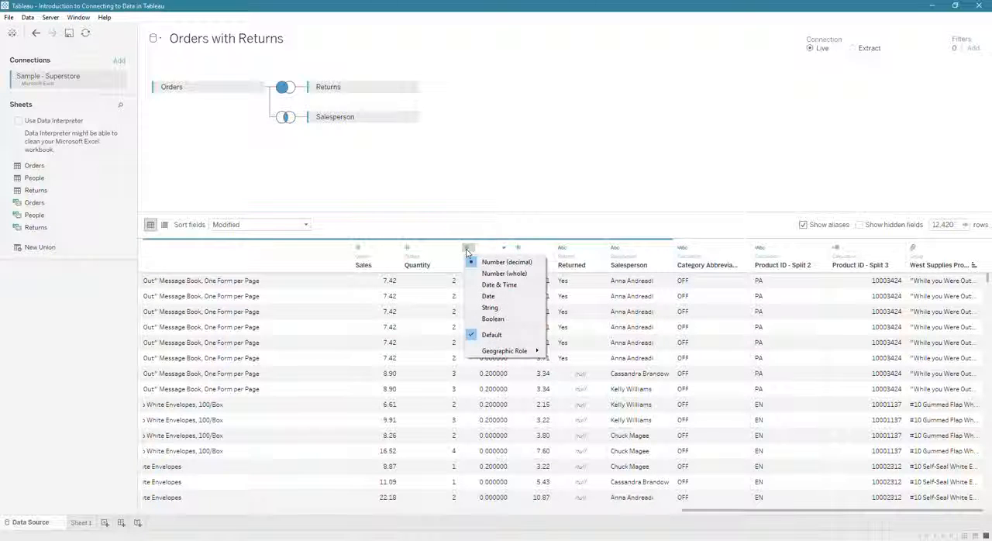
{"action": "left_click", "coordinate": [527, 204]}
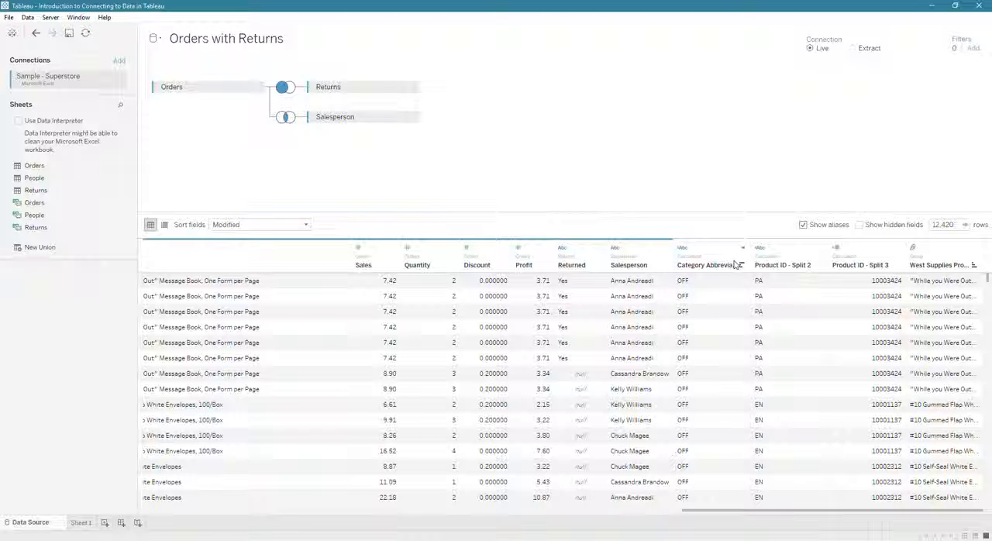
Step: Pivot the Sales, Quantity, Discount and Profit columns into field names and values
{"action": "left_click", "coordinate": [374, 250]}
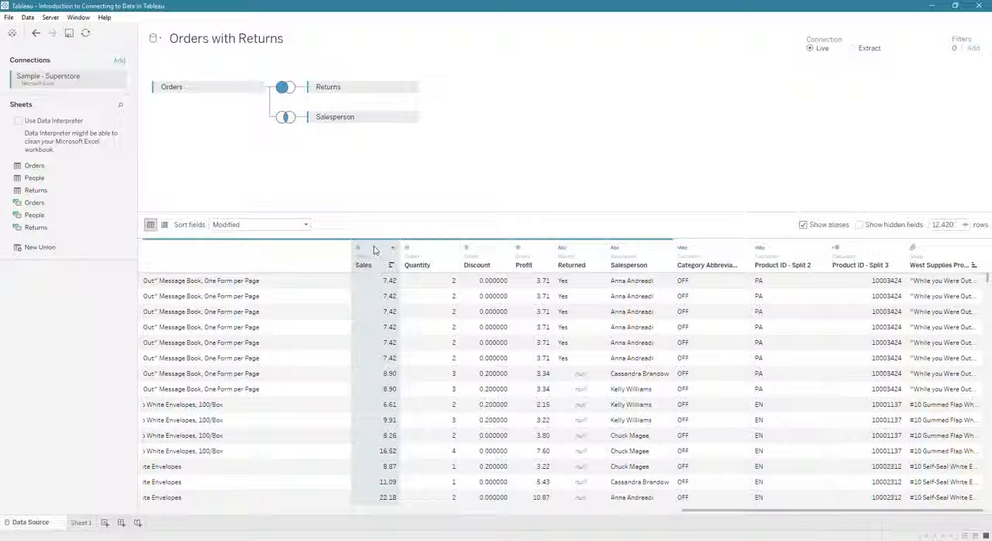
{"action": "left_click", "coordinate": [534, 250], "text": "shift"}
{"action": "right_click", "coordinate": [534, 250]}
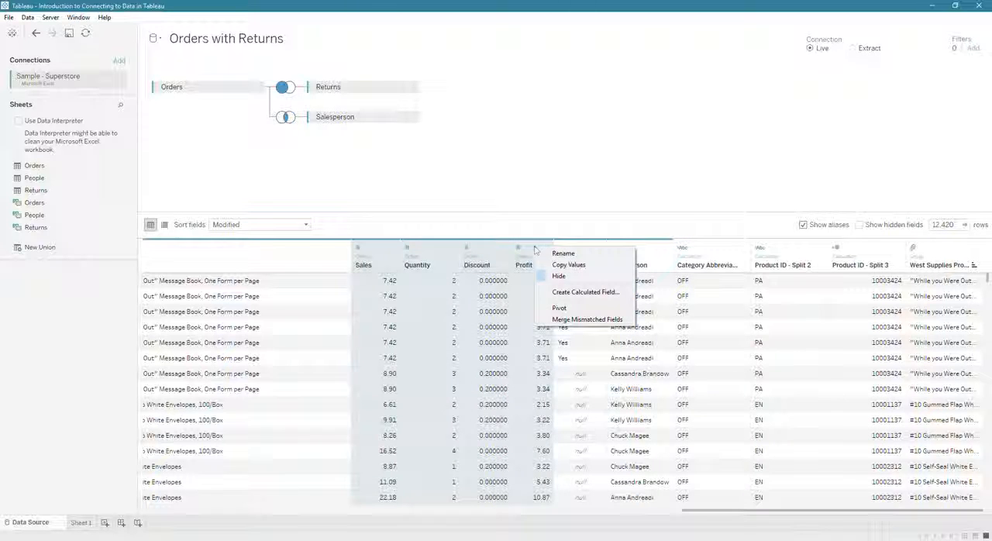
{"action": "left_click", "coordinate": [557, 309]}
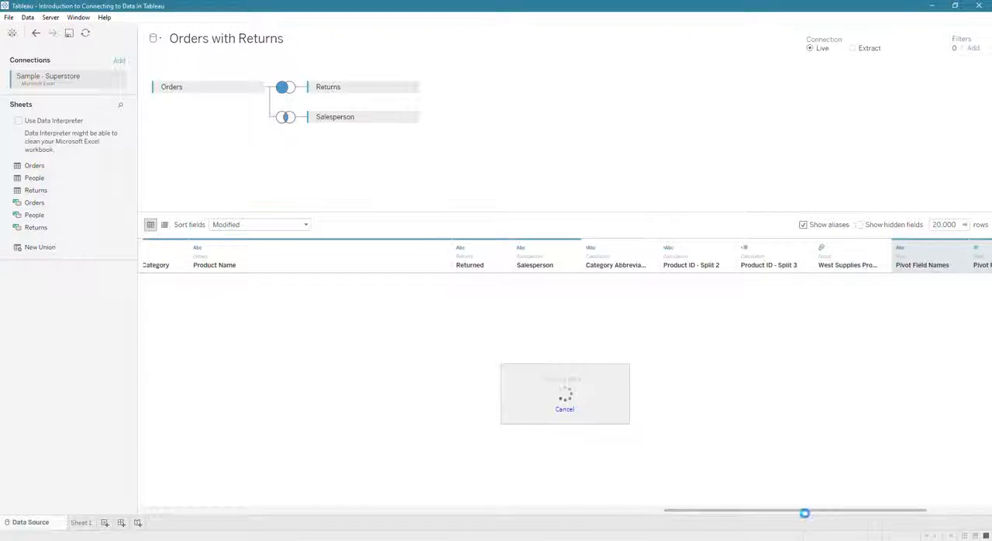
{"action": "left_click_drag", "start_coordinate": [824, 512], "coordinate": [907, 517]}
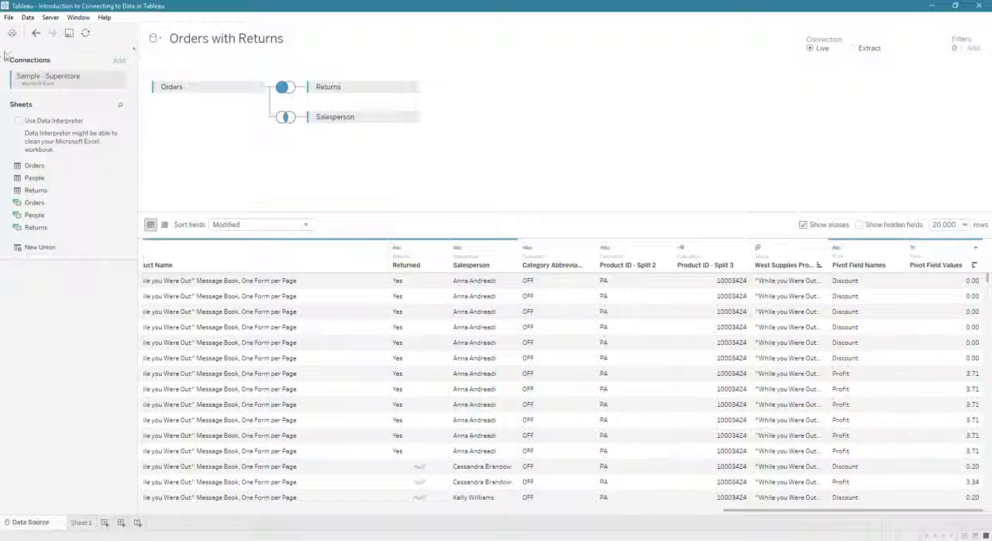
Step: Undo the pivot to compare the data without it, and redo it
{"action": "left_click", "coordinate": [38, 35]}
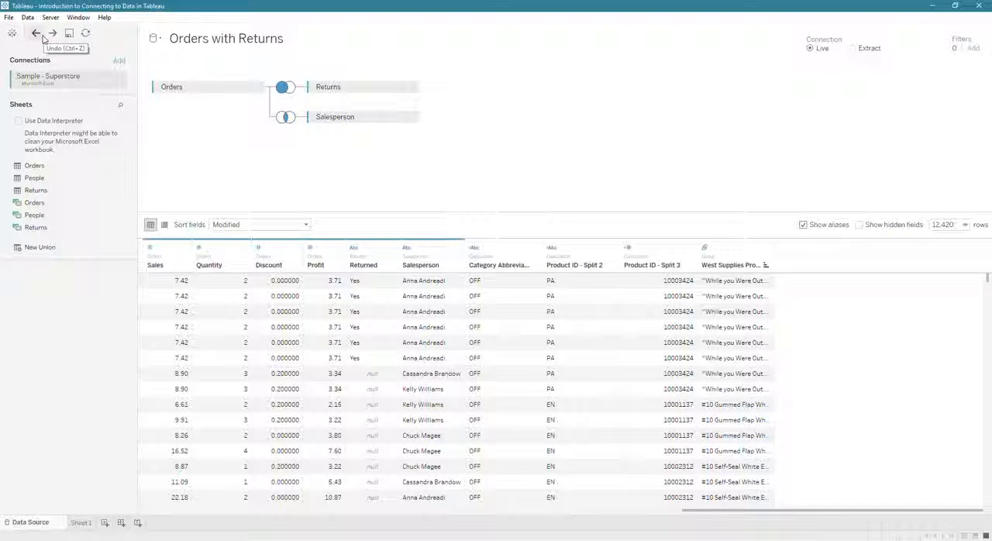
{"action": "left_click", "coordinate": [52, 33]}
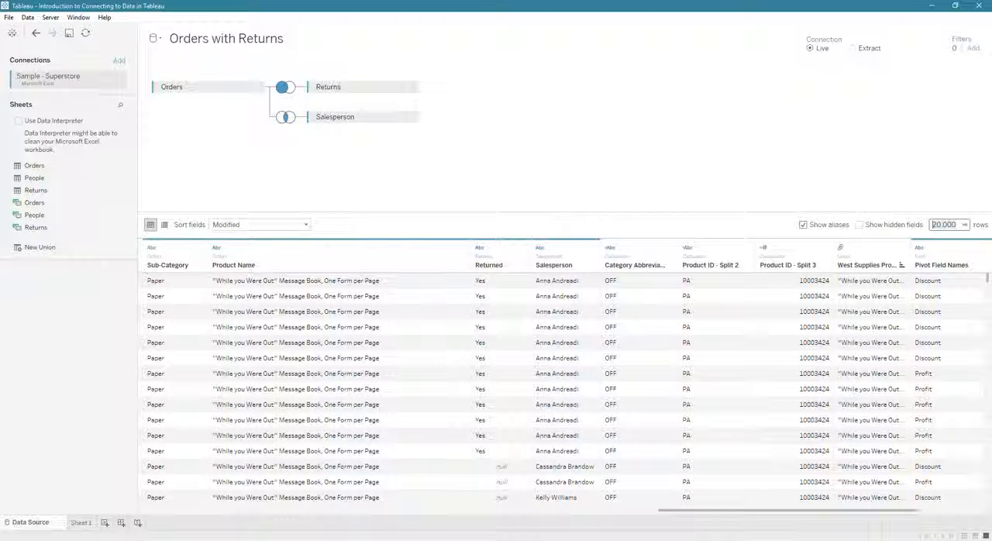
Step: Set the number of rows shown in the data preview to 50000
{"action": "type", "text": "50000"}
{"action": "key", "text": "Return"}
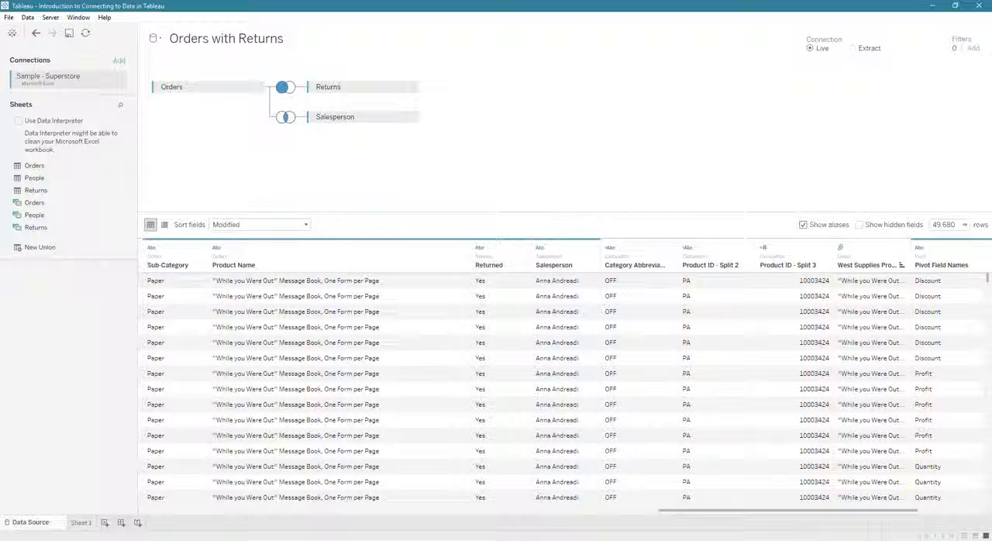
{"action": "left_click_drag", "start_coordinate": [791, 515], "coordinate": [868, 519]}
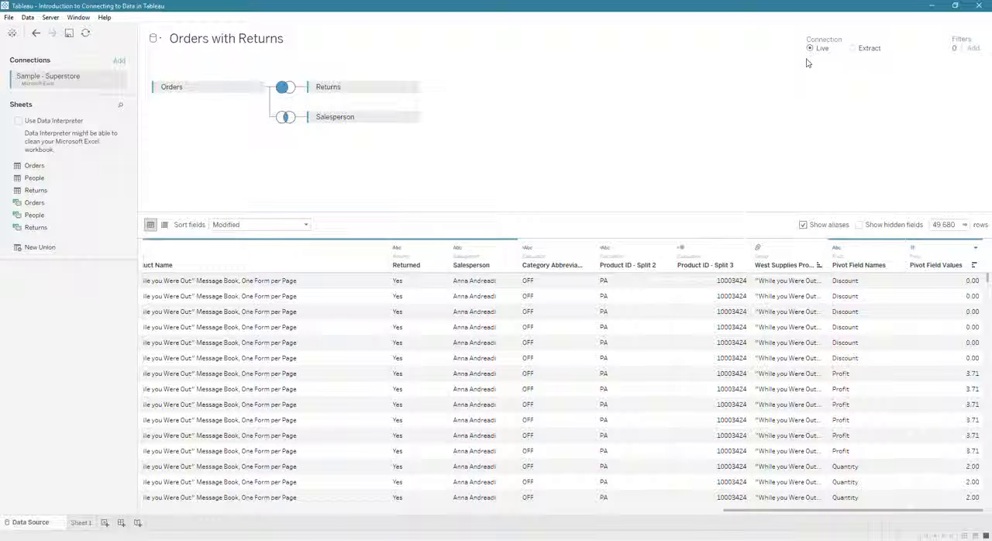
Step: Switch the data source connection from Live to Extract
{"action": "mouse_move", "coordinate": [816, 54]}
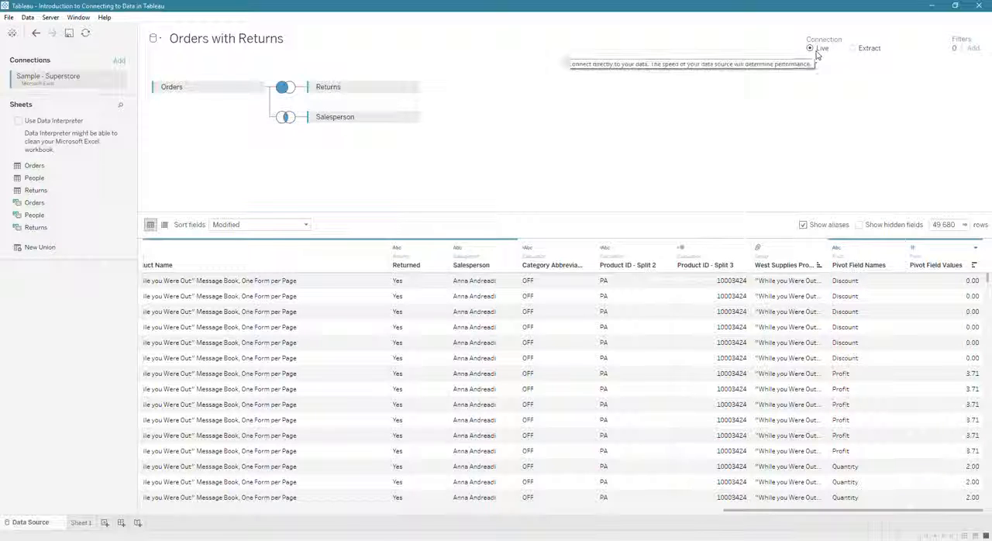
{"action": "mouse_move", "coordinate": [863, 51]}
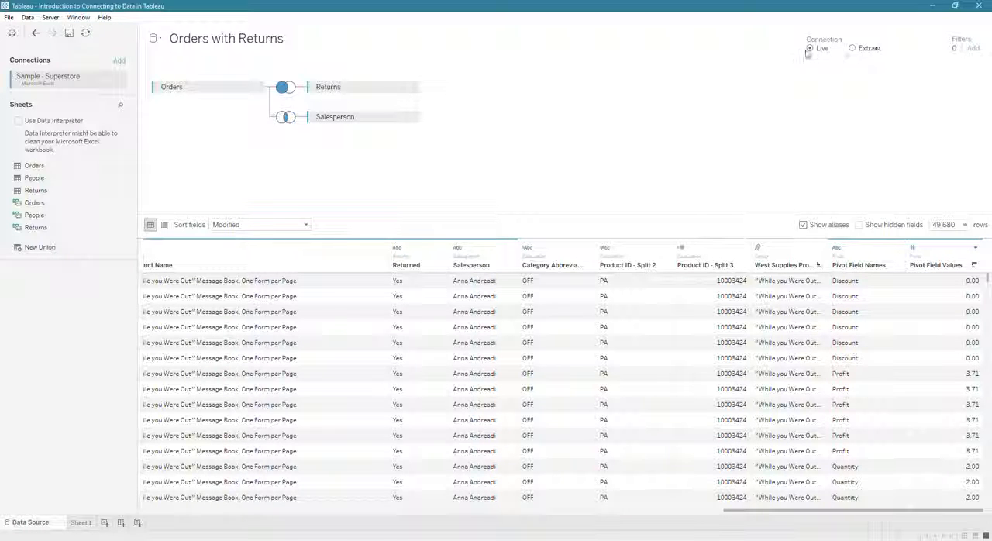
{"action": "left_click", "coordinate": [853, 49]}
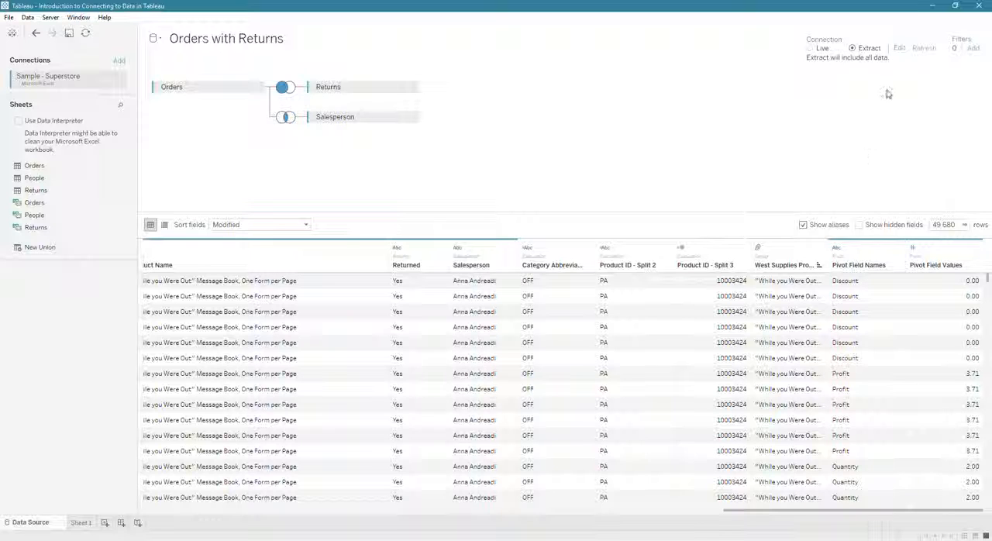
Step: Review the extract settings, including incremental refresh and its choices for identifying new rows, and discard the changes
{"action": "left_click", "coordinate": [899, 49]}
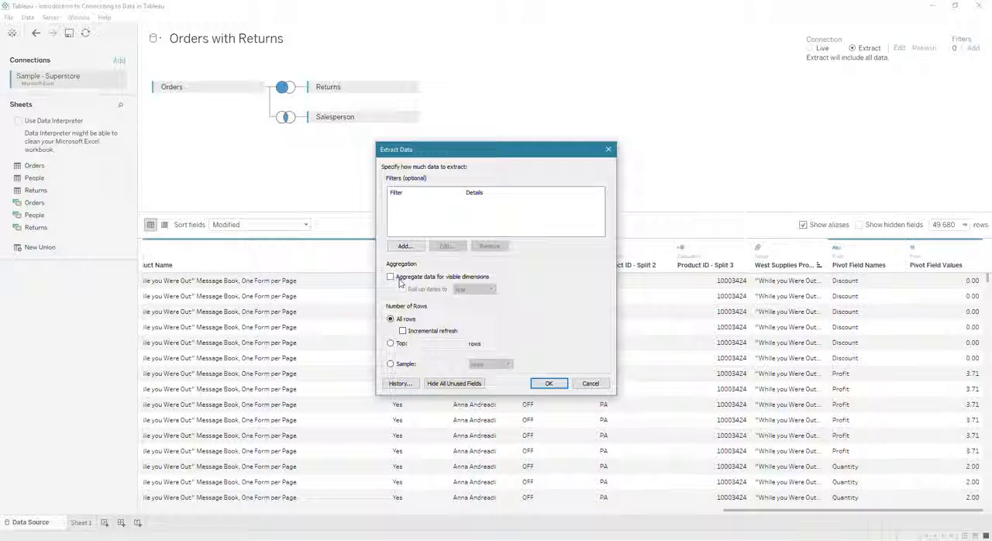
{"action": "left_click", "coordinate": [404, 332]}
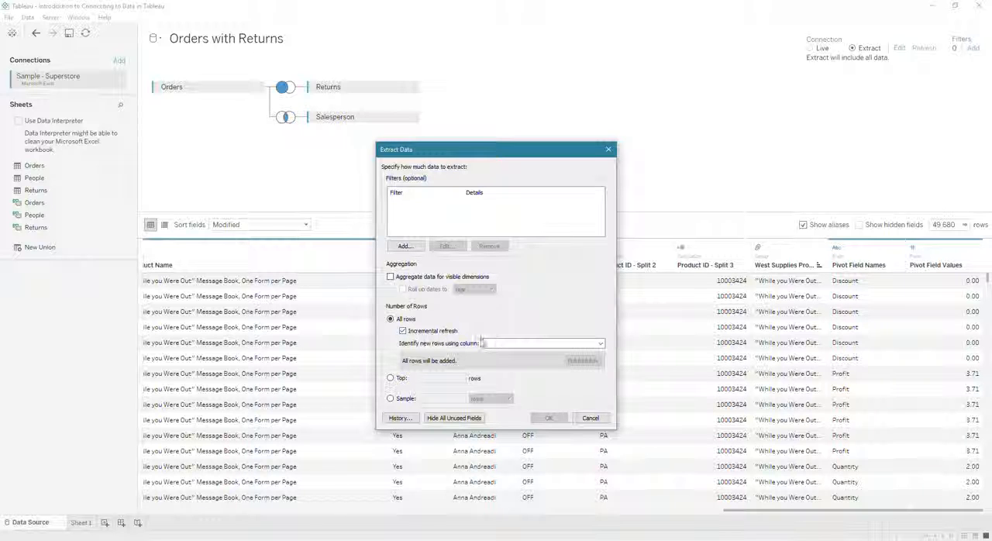
{"action": "left_click", "coordinate": [539, 344]}
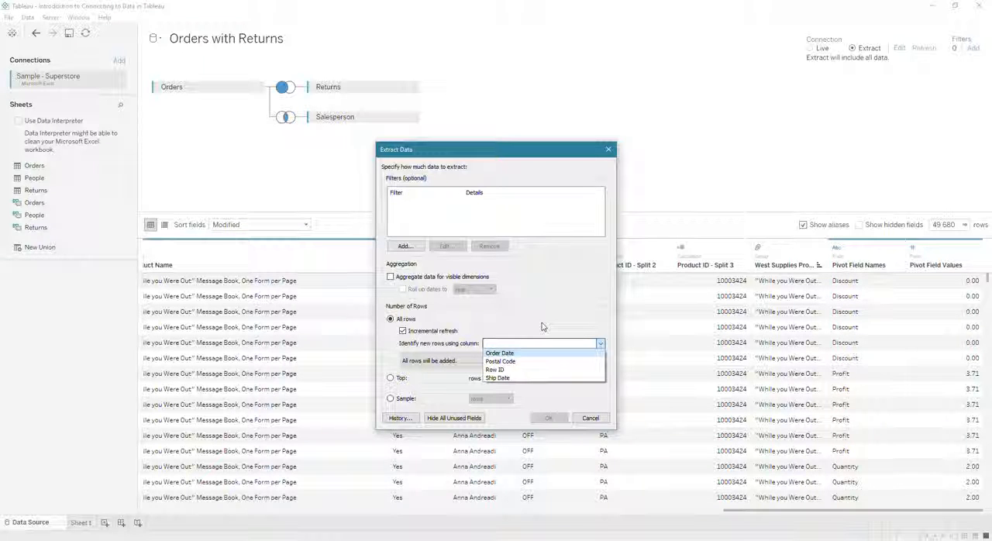
{"action": "left_click", "coordinate": [541, 344]}
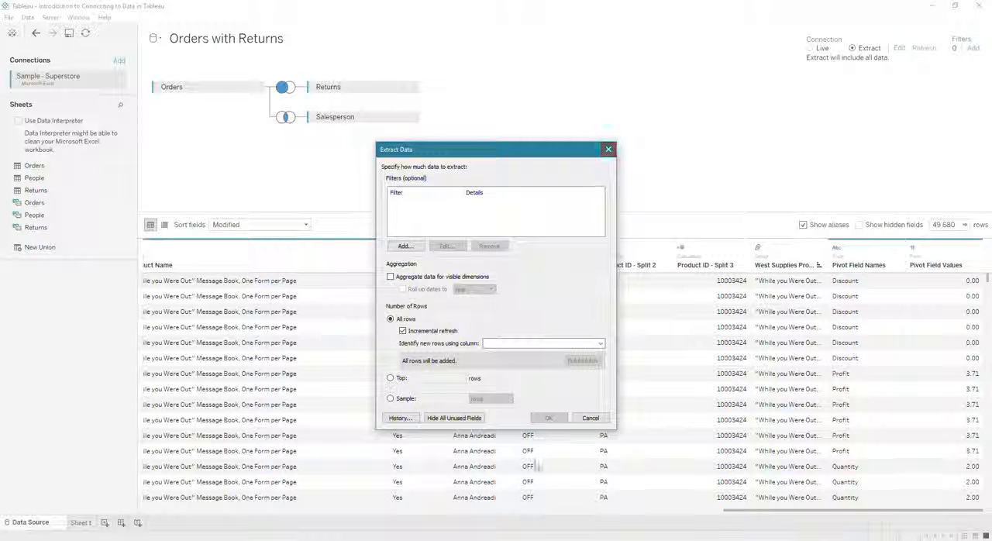
{"action": "left_click", "coordinate": [606, 416]}
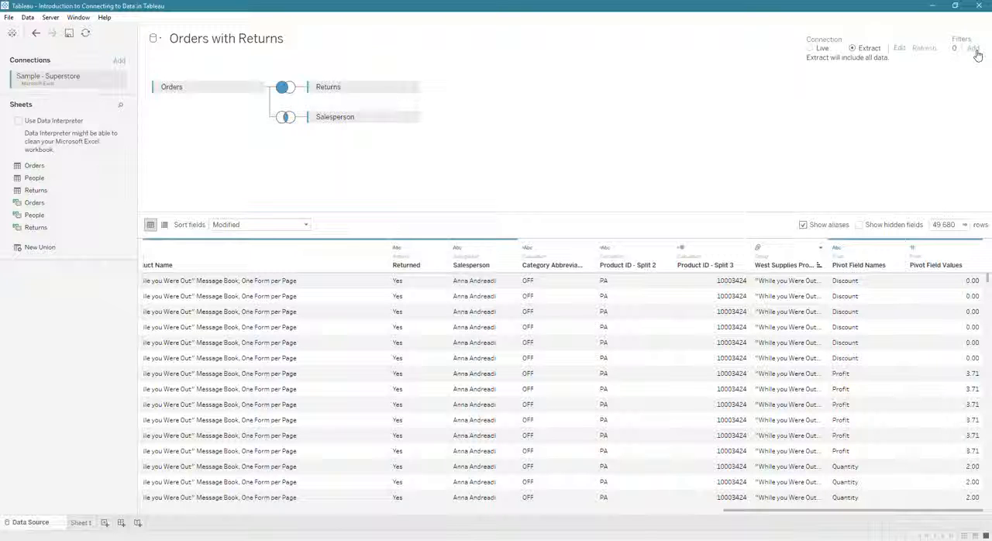
Step: Add a data source filter on the Salesperson field that keeps only the first listed salesperson
{"action": "left_click", "coordinate": [973, 49]}
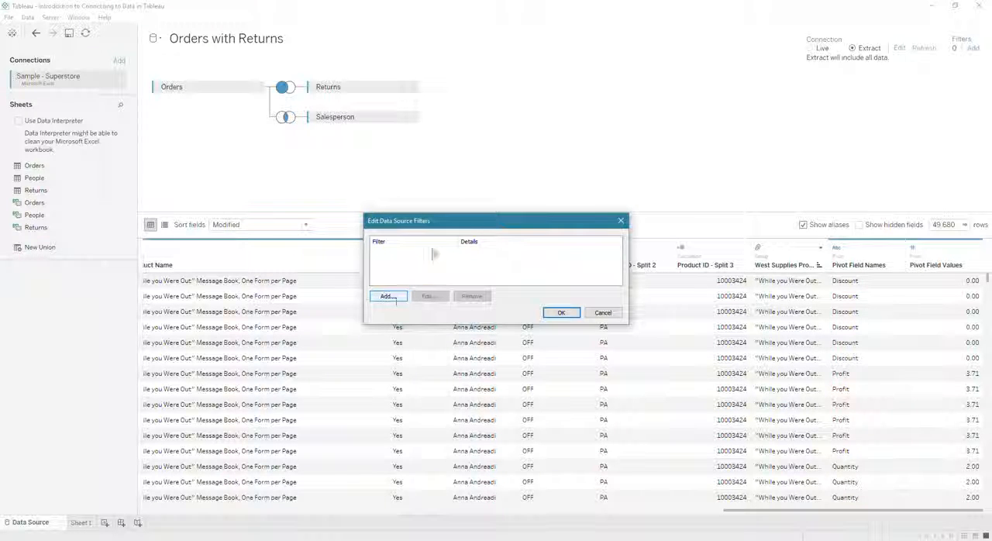
{"action": "left_click_drag", "start_coordinate": [482, 221], "coordinate": [530, 133]}
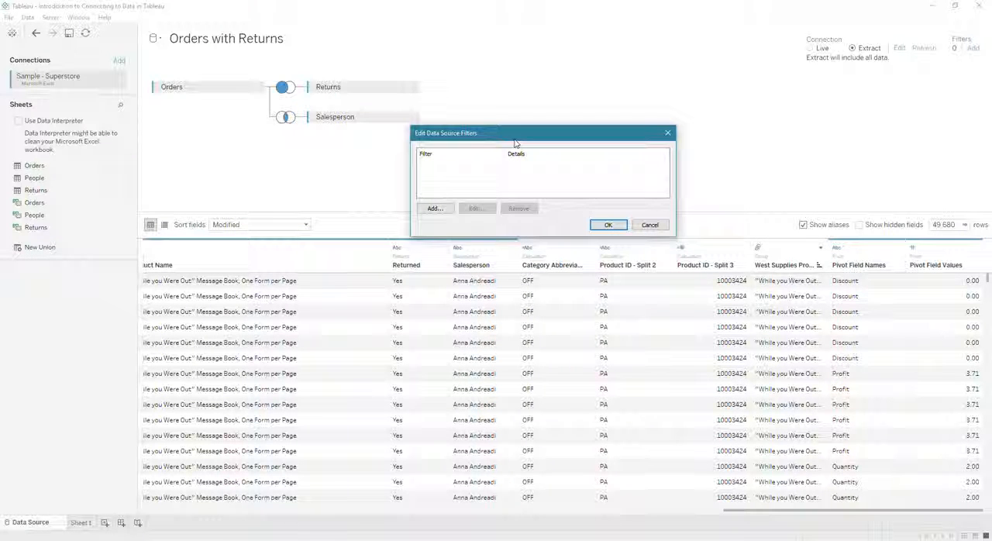
{"action": "left_click", "coordinate": [434, 208]}
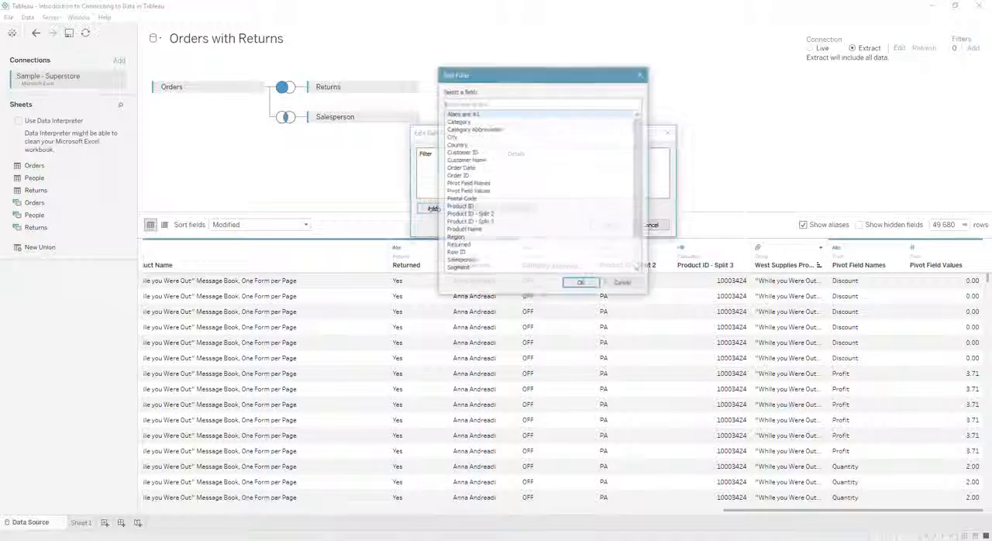
{"action": "scroll", "coordinate": [475, 193], "scroll_direction": "down", "scroll_amount": 3}
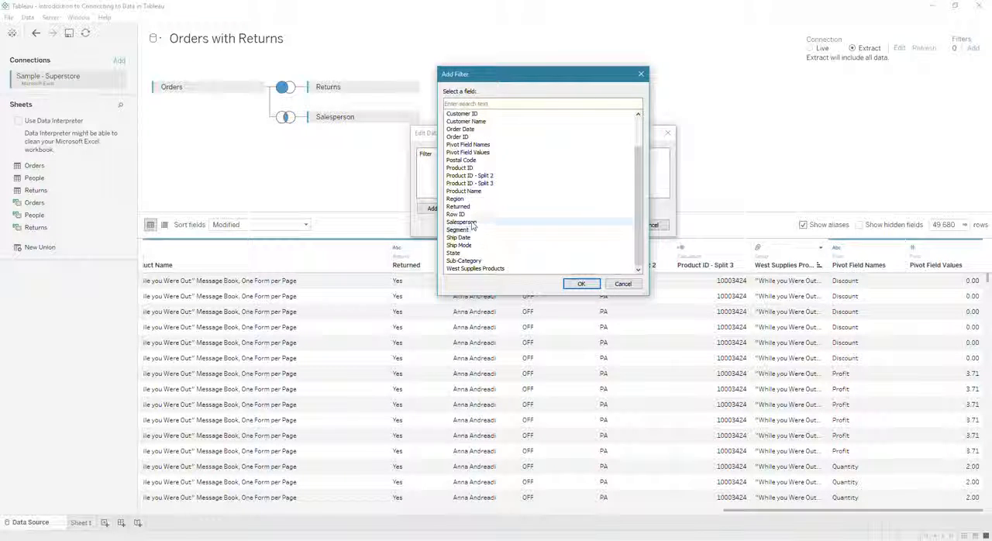
{"action": "double_click", "coordinate": [462, 221]}
{"action": "left_click", "coordinate": [459, 114]}
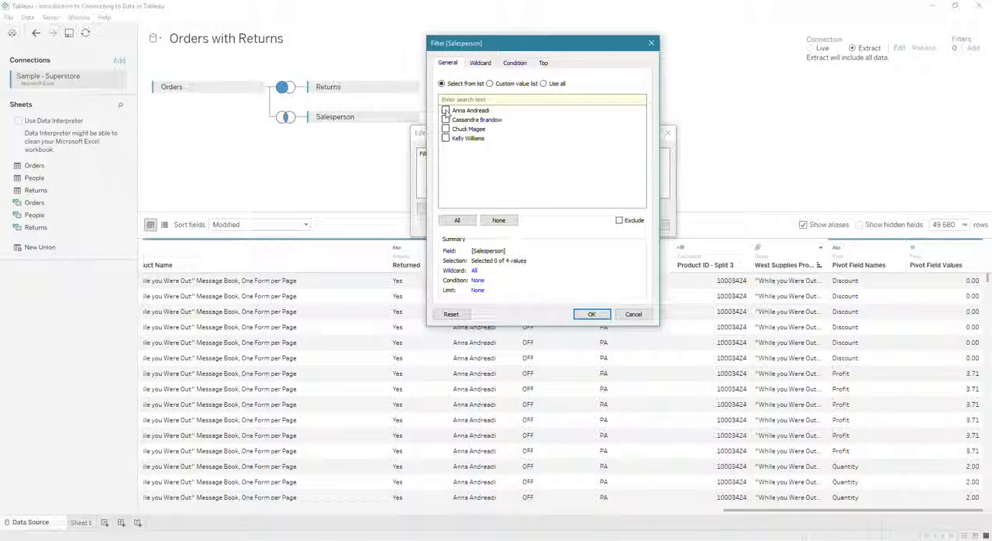
{"action": "left_click", "coordinate": [593, 314]}
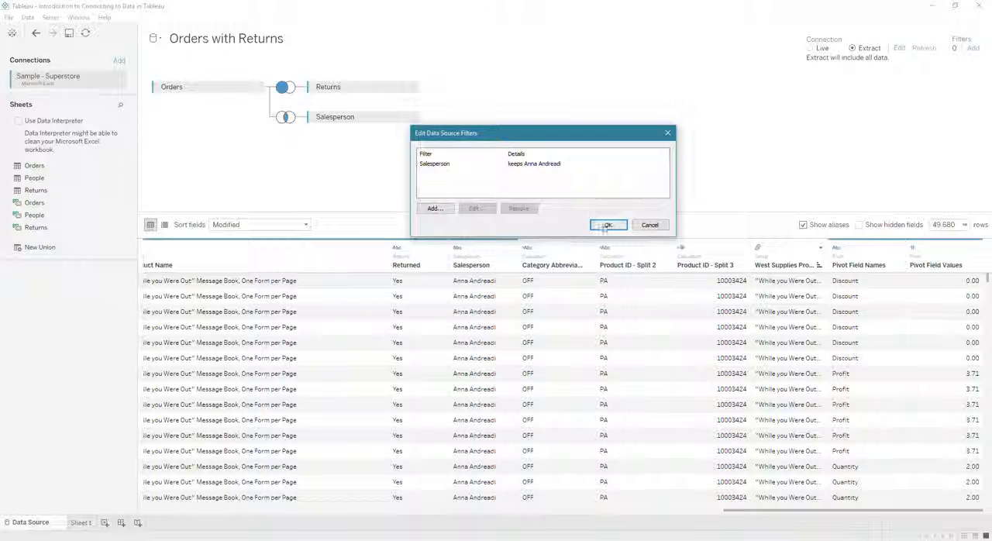
{"action": "left_click", "coordinate": [607, 225]}
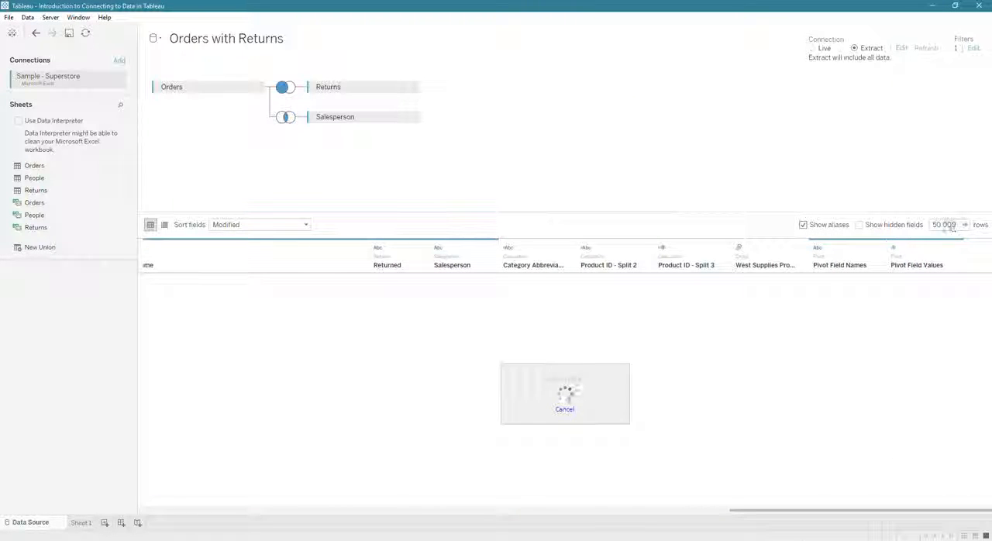